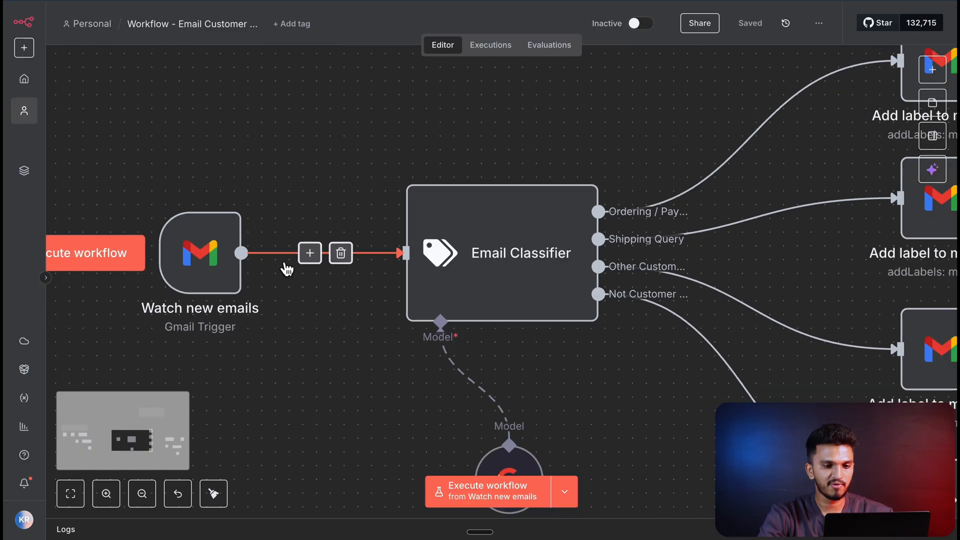
- Examine the finished workflow's Gmail trigger, the Email Classifier with its chat model, and the four classification branches
scroll(286, 267, "right", 1)
scroll(506, 245, "right", 1)
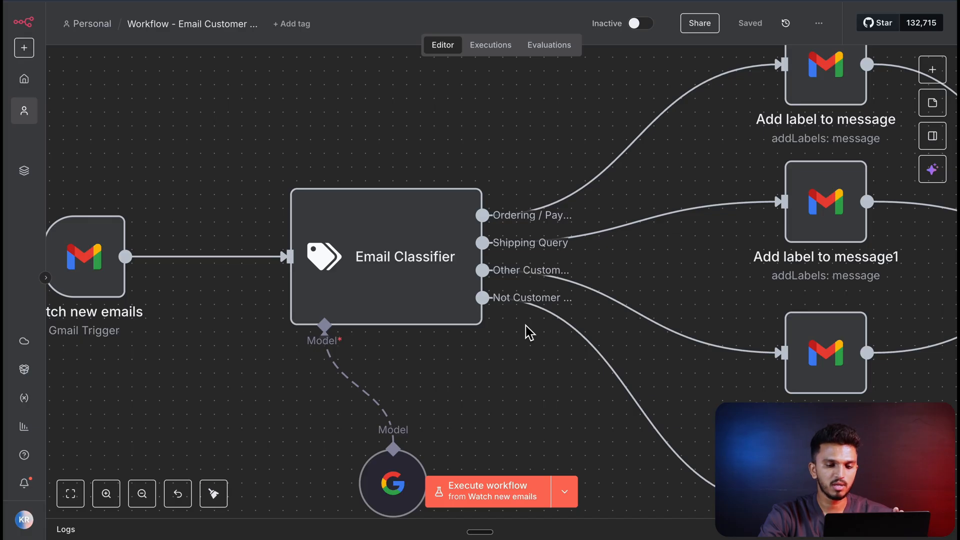
scroll(526, 326, "down", 4)
scroll(529, 330, "down", 1)
scroll(528, 330, "right", 1)
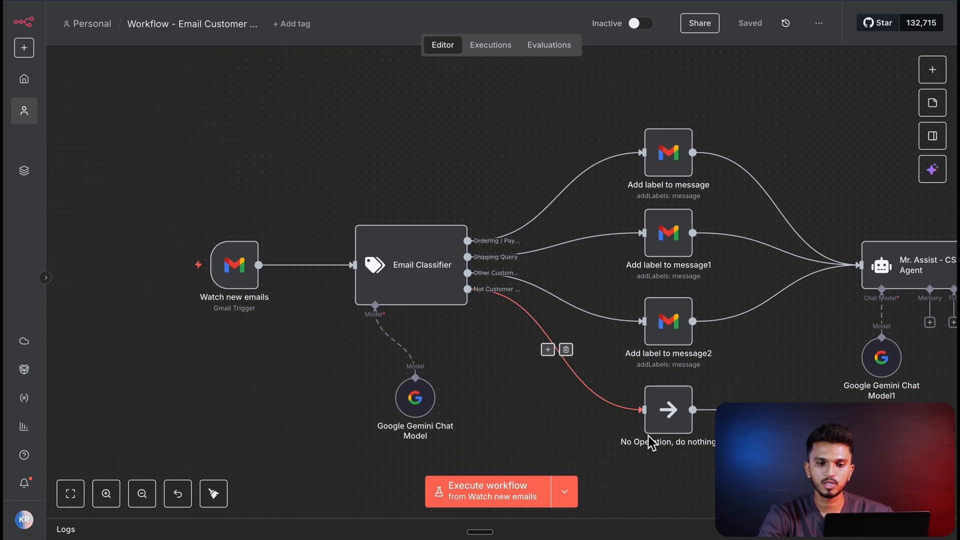
scroll(535, 350, "up", 2)
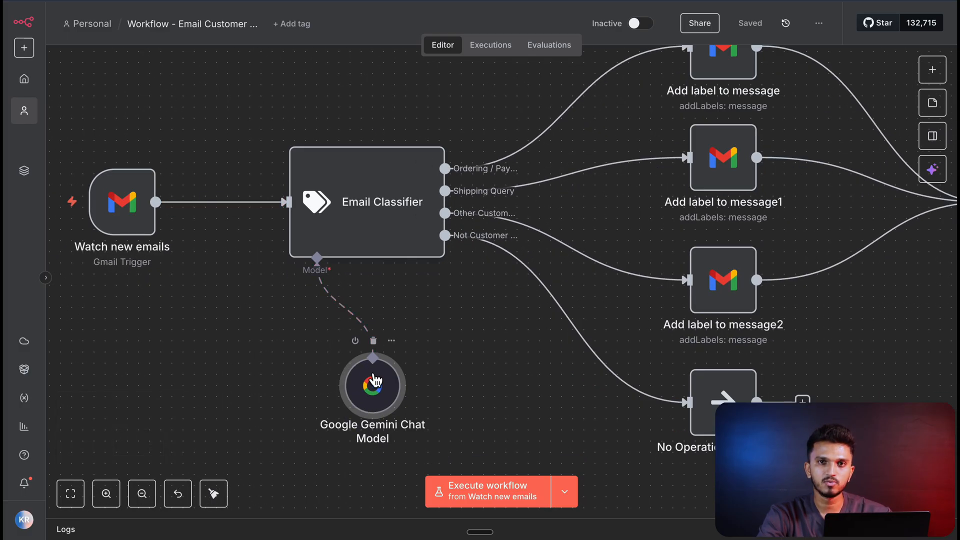
scroll(475, 326, "down", 1)
scroll(475, 325, "right", 3)
scroll(475, 325, "up", 1)
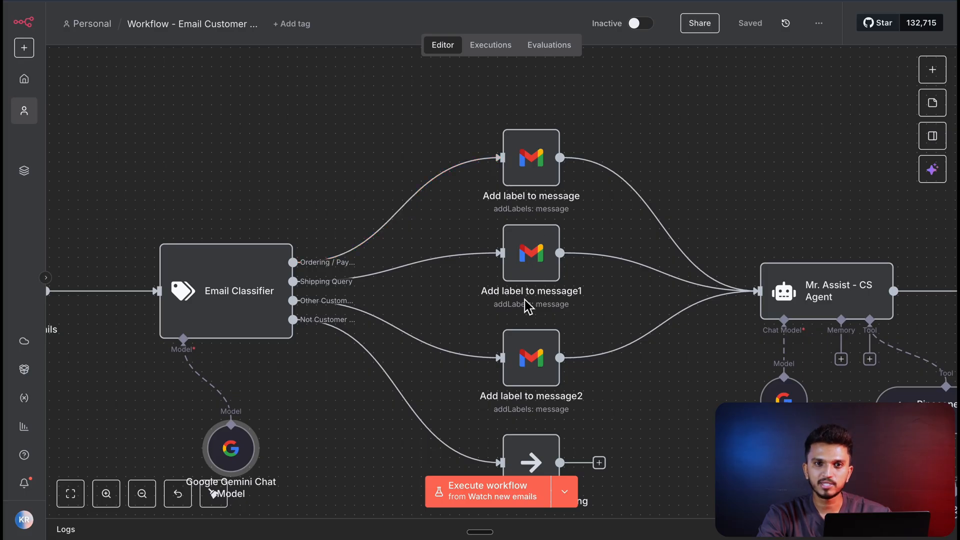
- Examine how the label nodes feed the Mr. Assist agent, its chat model and Pinecone tool, and the Gmail reply node
scroll(556, 228, "right", 1)
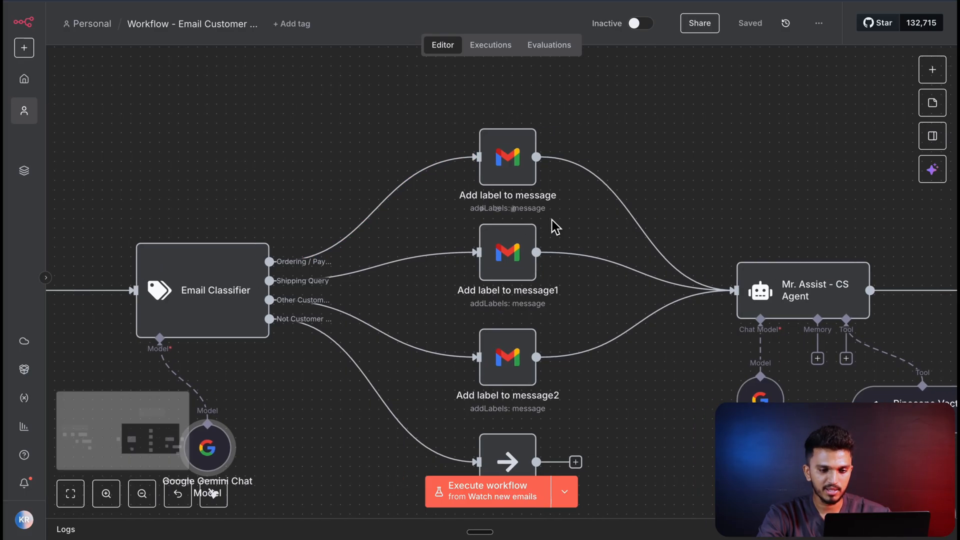
scroll(555, 228, "right", 4)
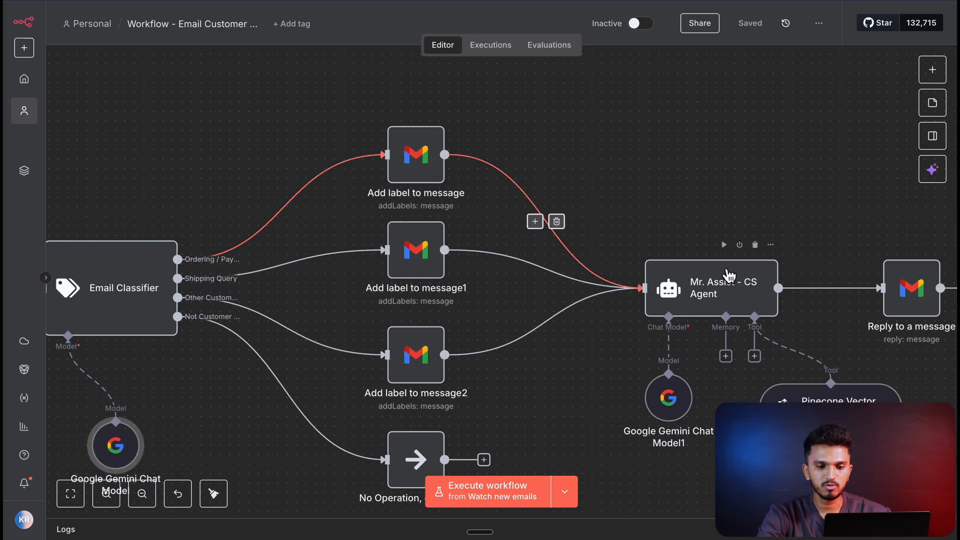
scroll(729, 275, "right", 1)
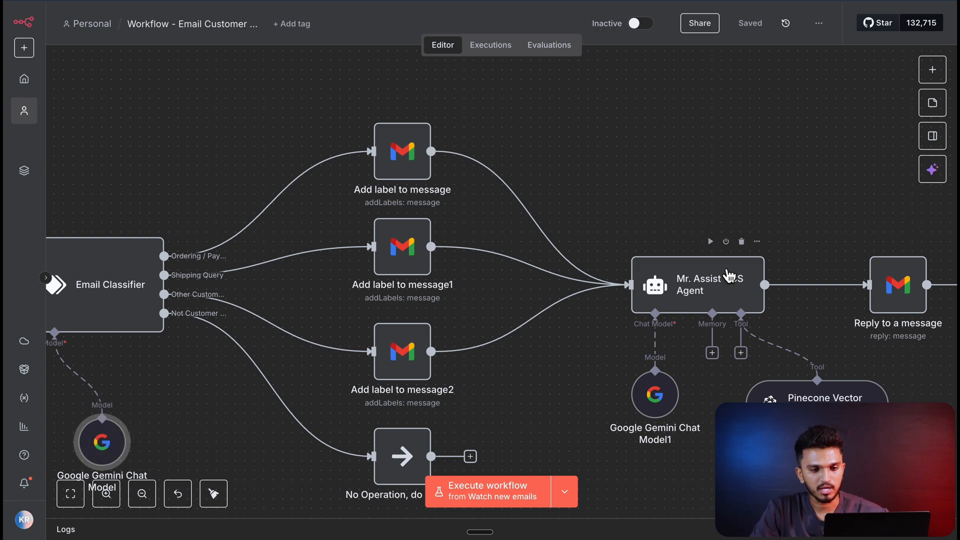
scroll(730, 276, "right", 7)
scroll(730, 275, "down", 3)
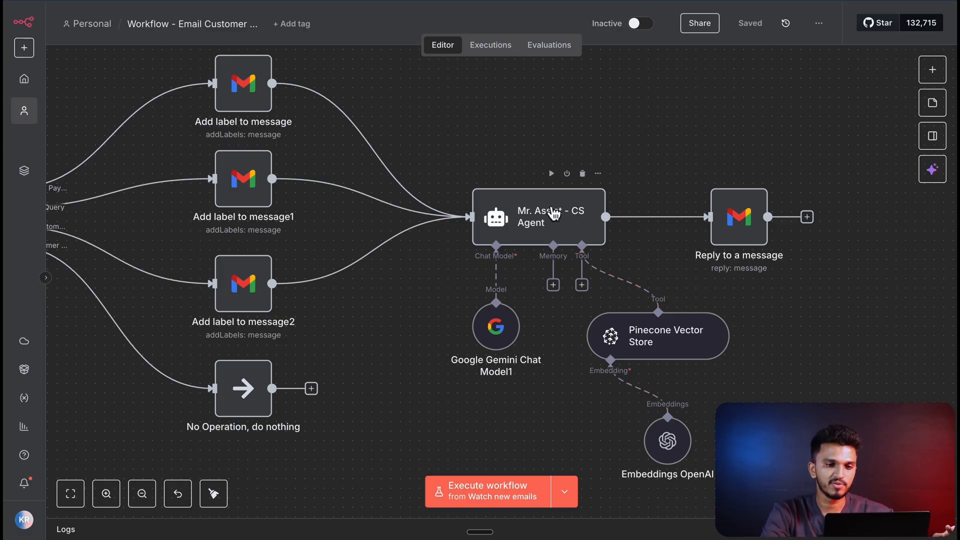
scroll(554, 214, "left", 5)
scroll(553, 212, "right", 5)
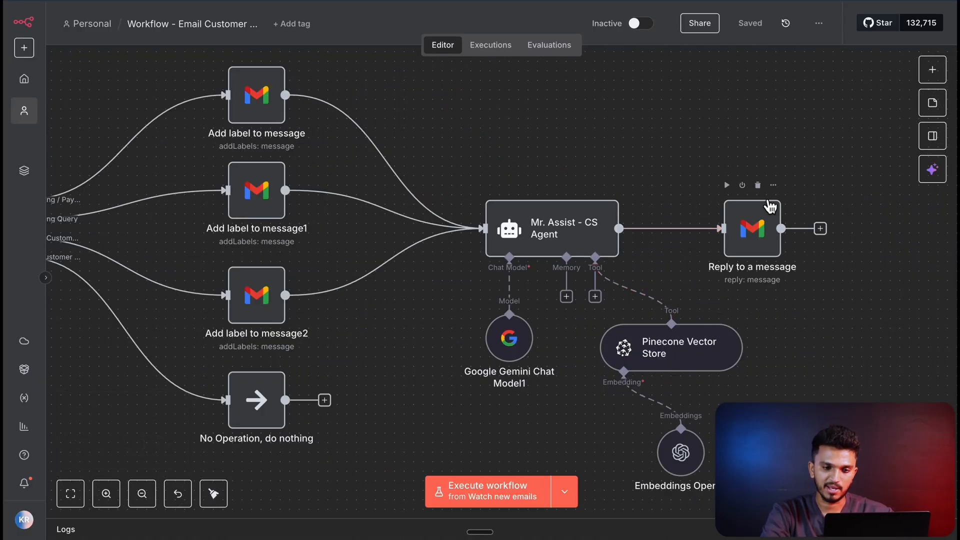
scroll(822, 201, "left", 4)
scroll(822, 201, "down", 3)
scroll(822, 201, "right", 2)
scroll(822, 202, "up", 1)
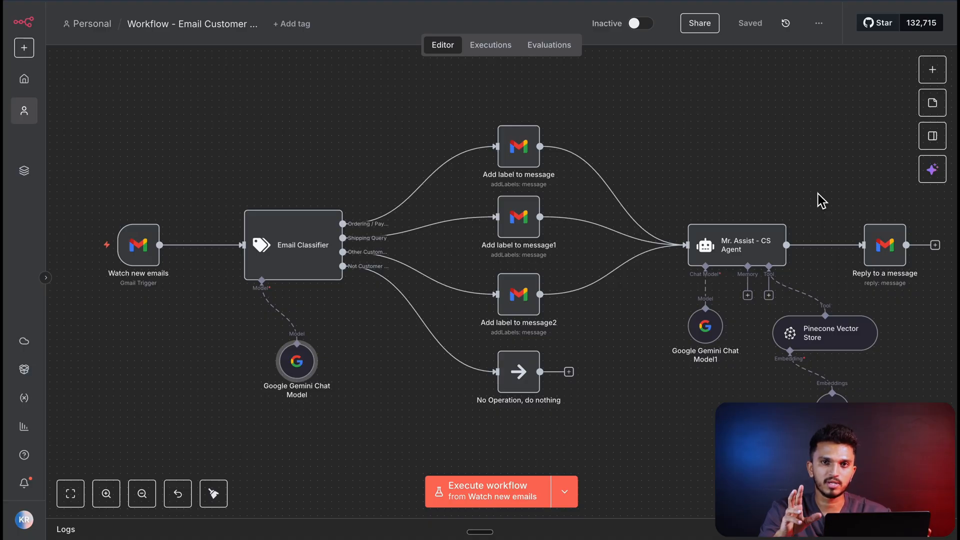
scroll(822, 200, "right", 2)
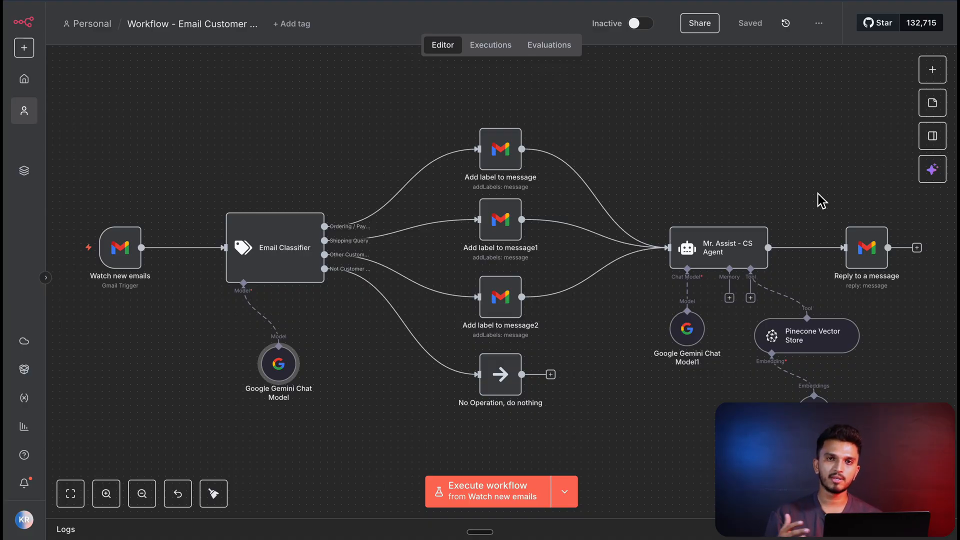
scroll(822, 200, "right", 1)
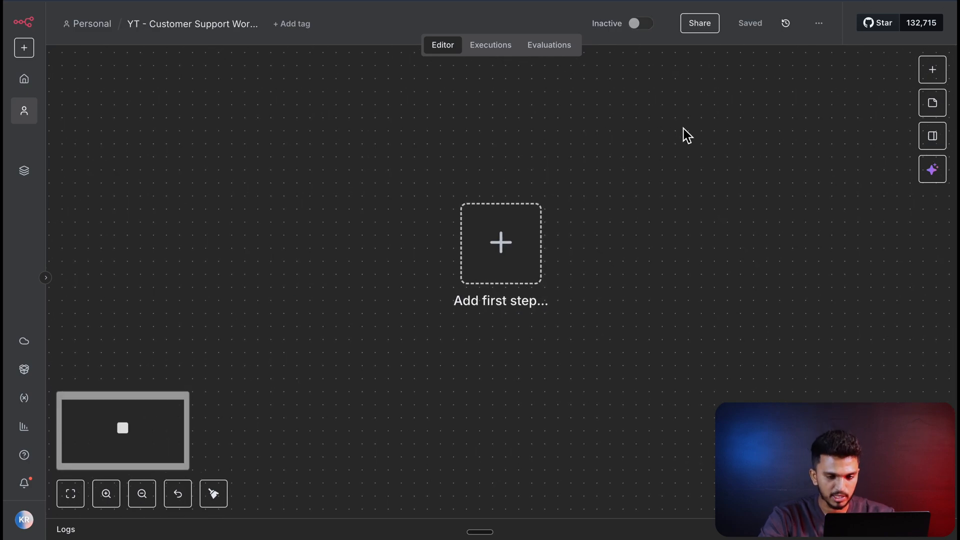
- Add a Gmail Trigger for the Message Received event as the first step of the empty YT - Customer Support workflow
scroll(683, 129, "down", 1)
key("Tab")
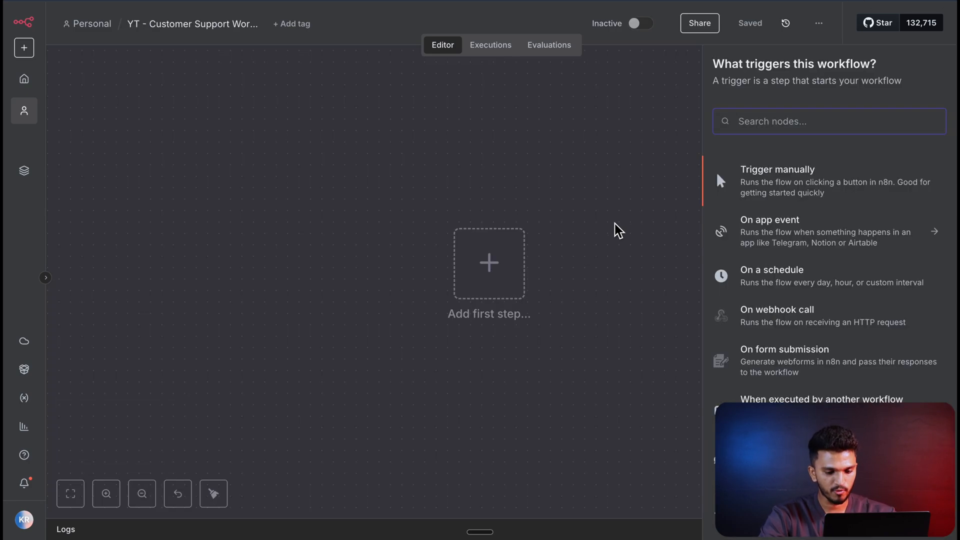
type("gmail")
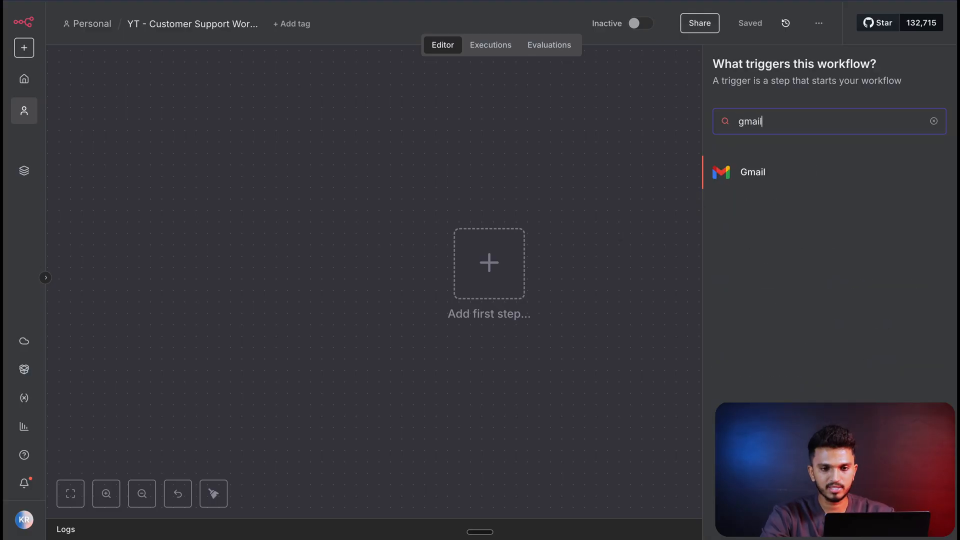
left_click(753, 185)
left_click(772, 182)
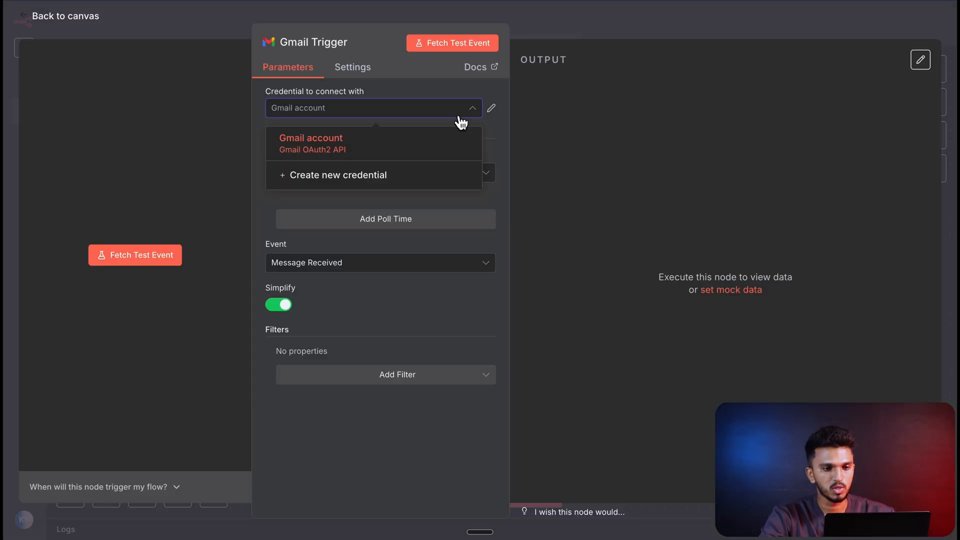
left_click(372, 187)
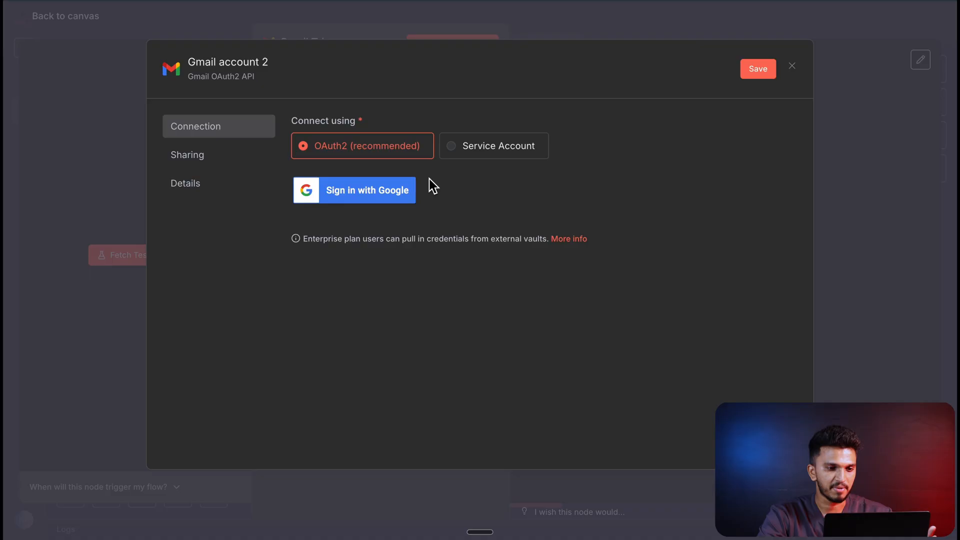
left_click(792, 67)
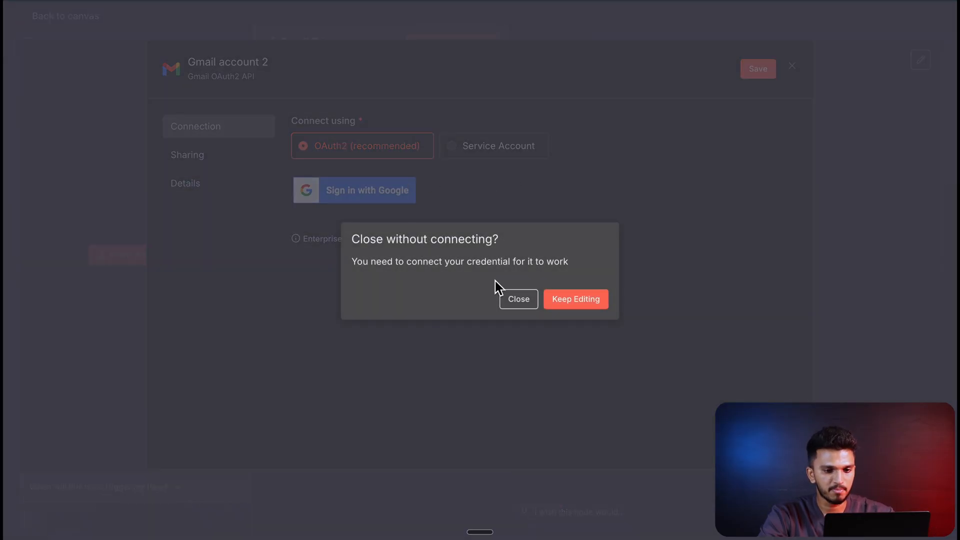
left_click(505, 296)
- Fetch a test event in the Gmail Trigger using the existing Gmail account and turn off the Simplify option
left_click(133, 258)
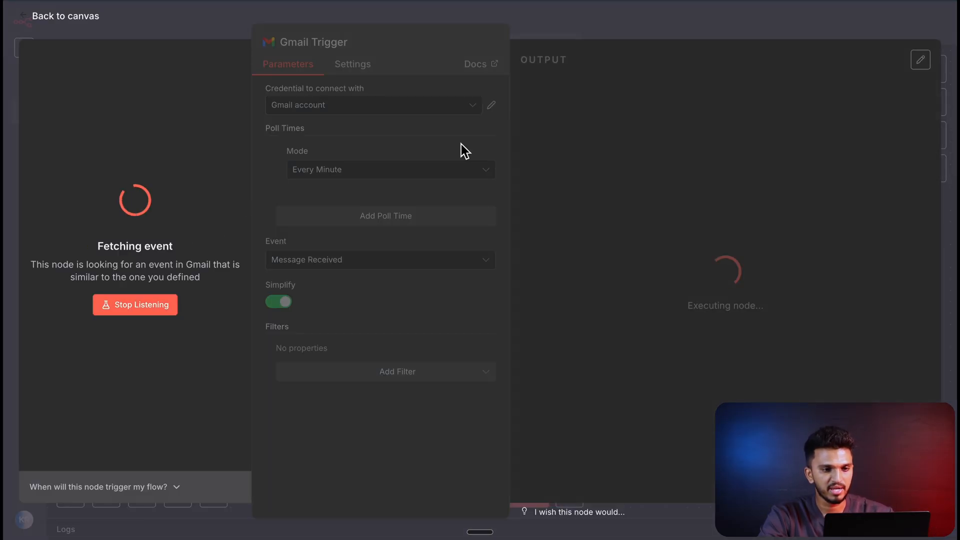
scroll(658, 141, "down", 2)
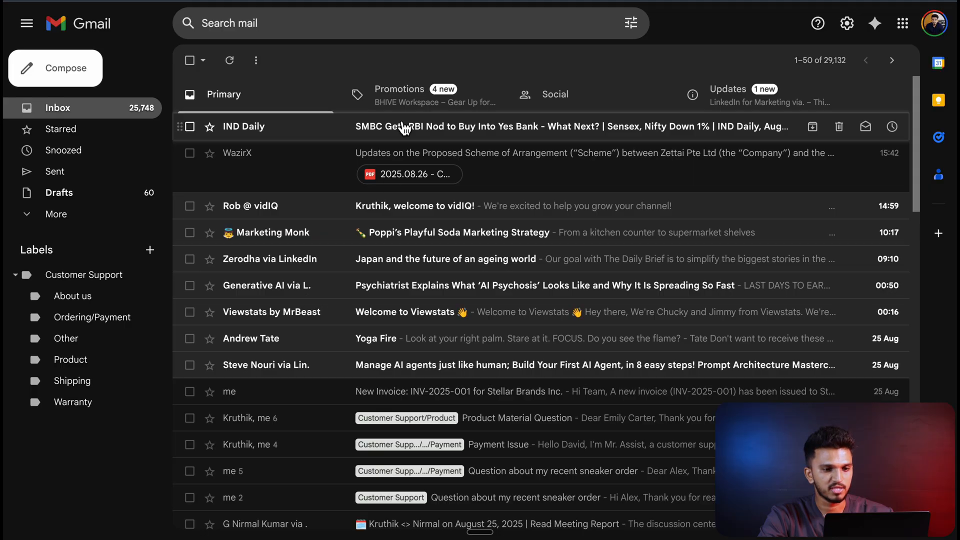
left_click(400, 126)
scroll(749, 277, "down", 1)
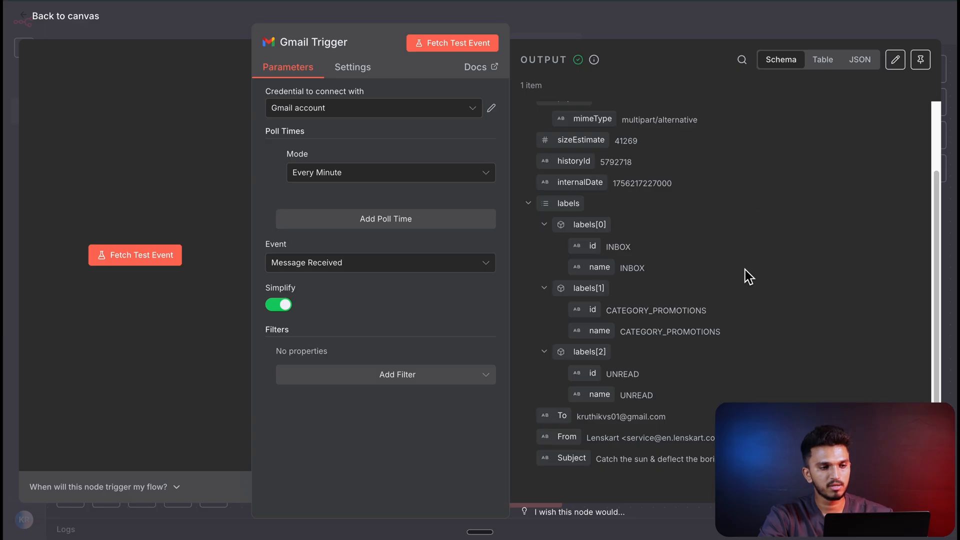
left_click(282, 304)
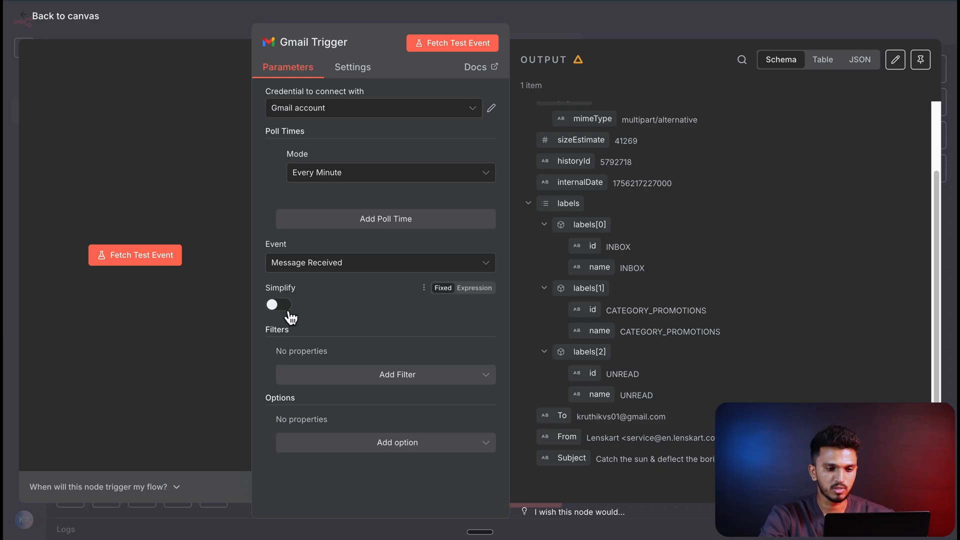
left_click(88, 18)
- Add a Text Classifier node after the Gmail Trigger and return to the canvas
left_click(520, 273)
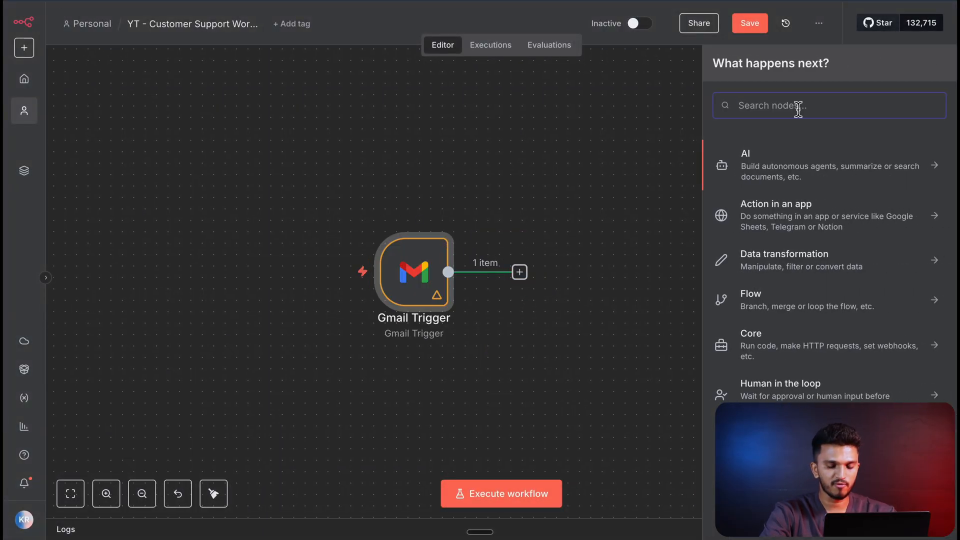
type("t")
key("BackSpace")
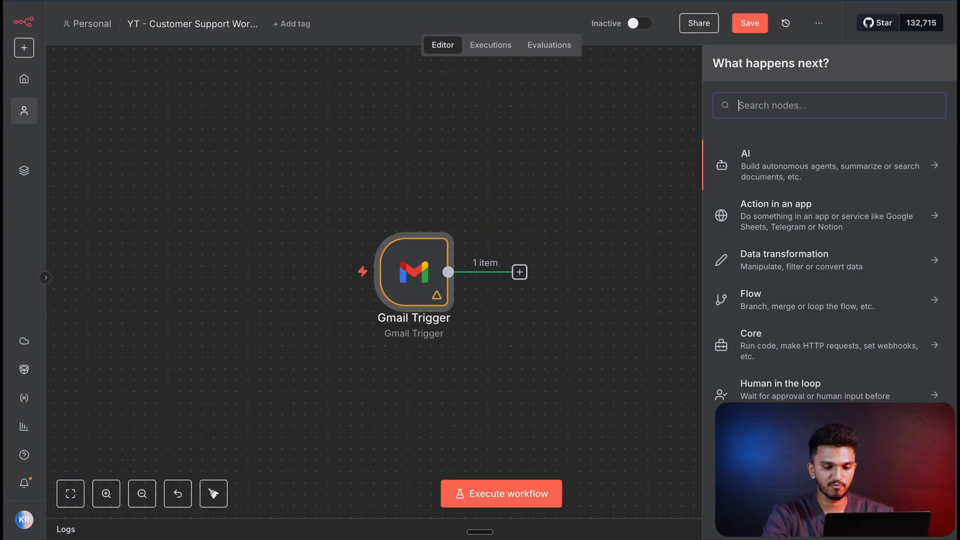
type("stx")
key("BackSpace")
key("BackSpace")
key("BackSpace")
type("tex")
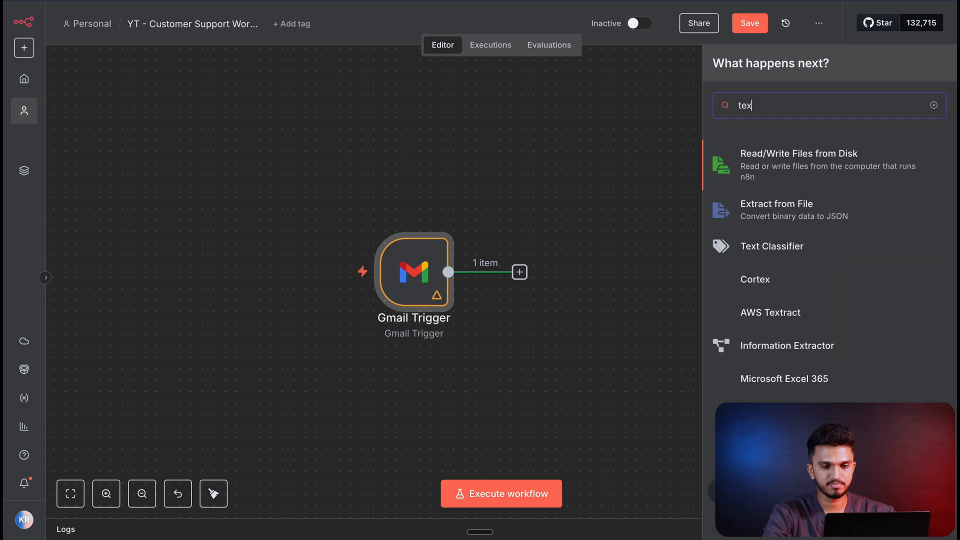
type("t c")
left_click(802, 161)
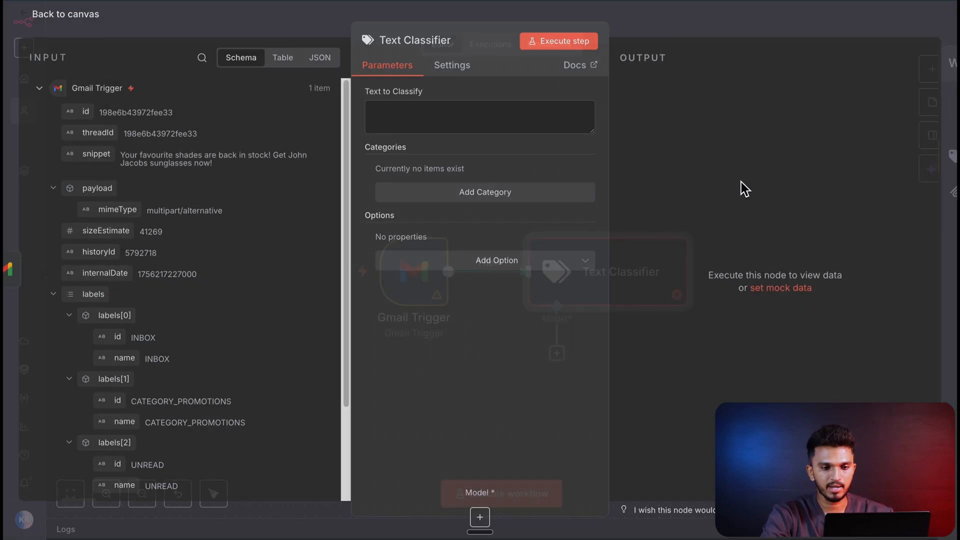
left_click(86, 25)
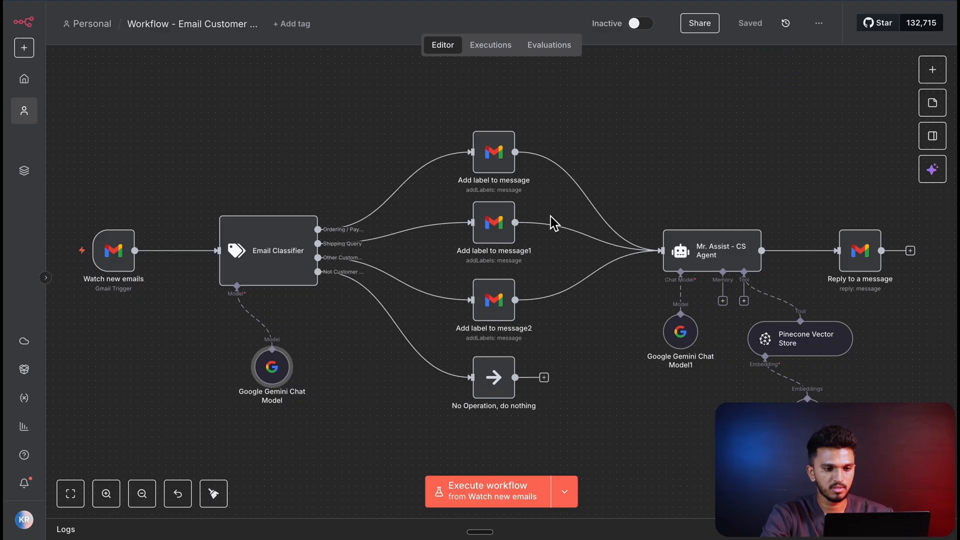
- Review the Email Classifier's branches in the finished workflow and check the new Text Classifier's Text to Classify parameter
scroll(291, 268, "up", 1)
scroll(288, 263, "up", 4)
scroll(420, 346, "down", 3)
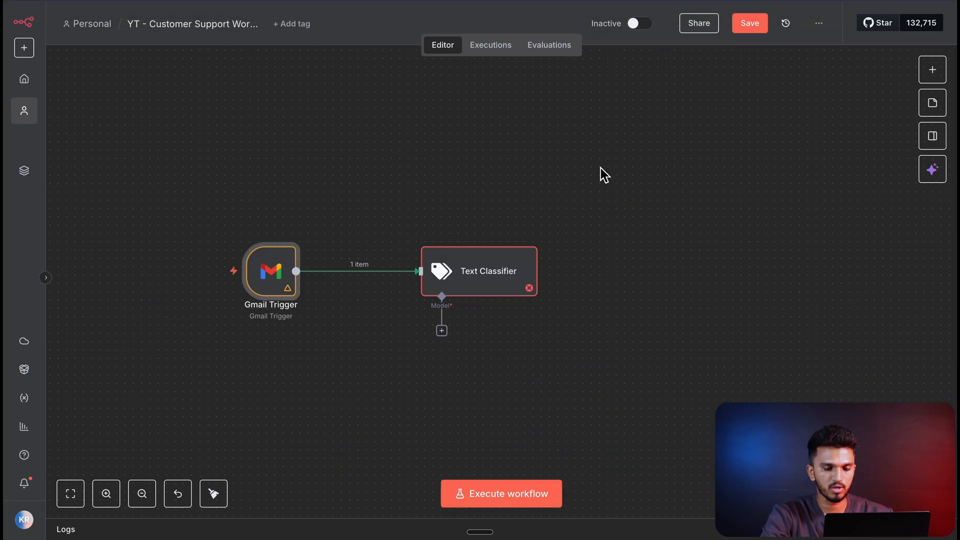
scroll(601, 170, "up", 2)
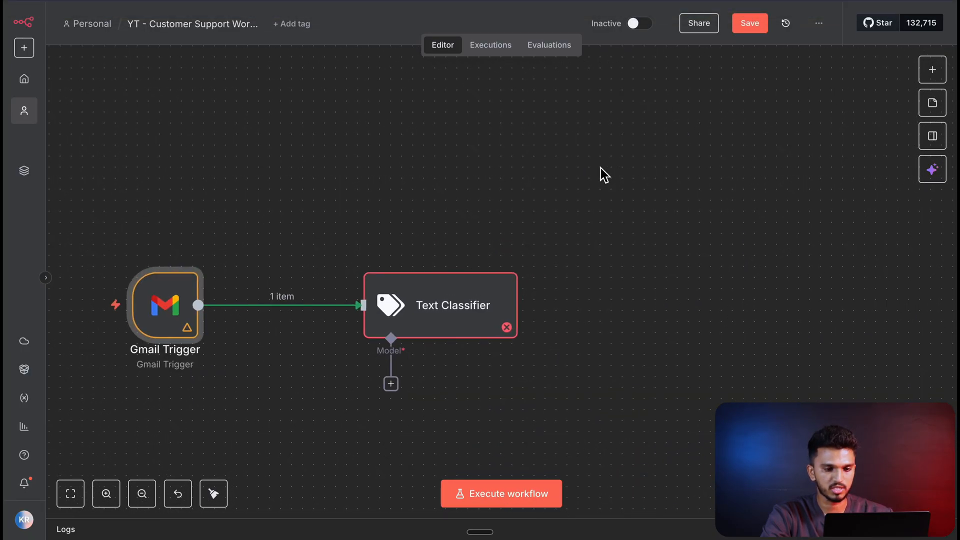
double_click(488, 284)
left_click(452, 124)
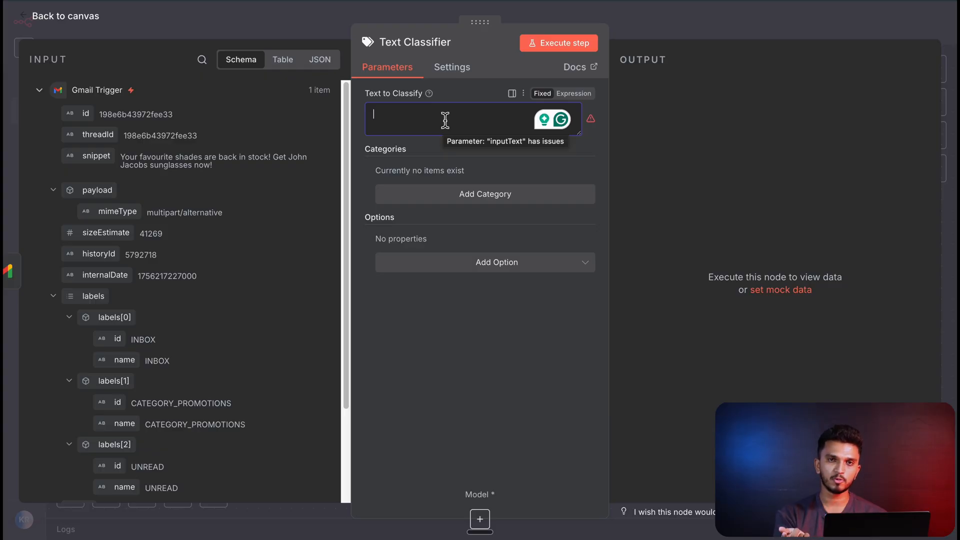
left_click(92, 16)
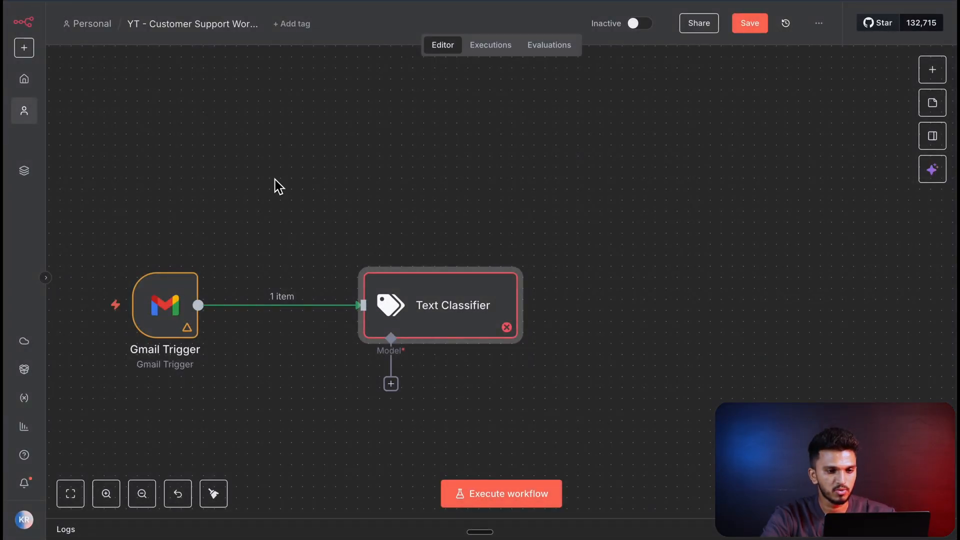
- Switch to Gmail, send the "Tracking My Order" draft as a test email, and refresh the receiving account's inbox
key("ctrl+Right")
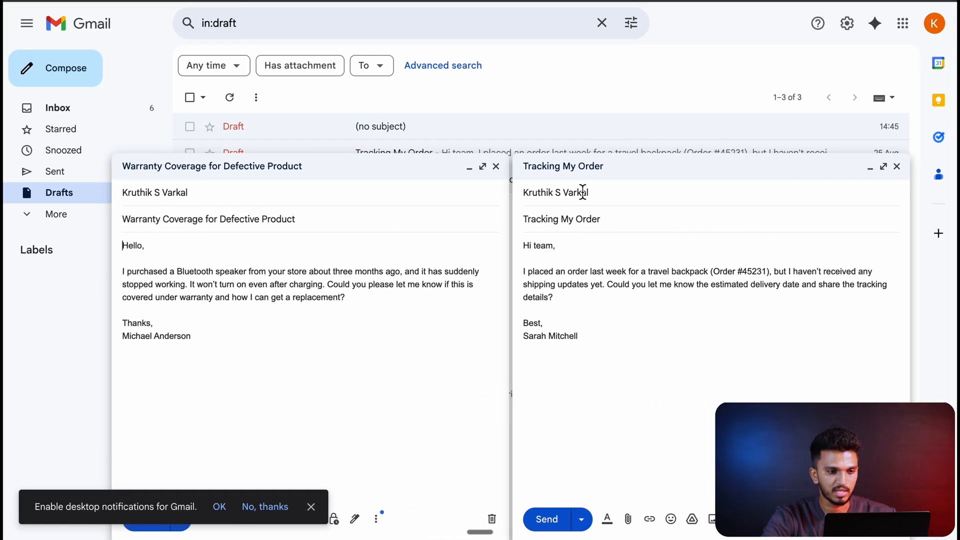
left_click(548, 521)
key("ctrl+Left")
left_click(86, 104)
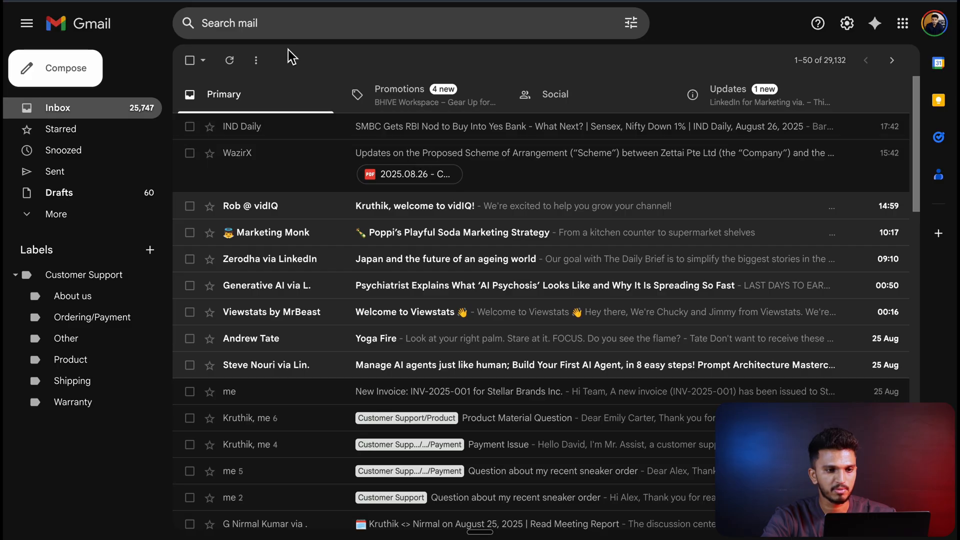
left_click(229, 61)
left_click(343, 131)
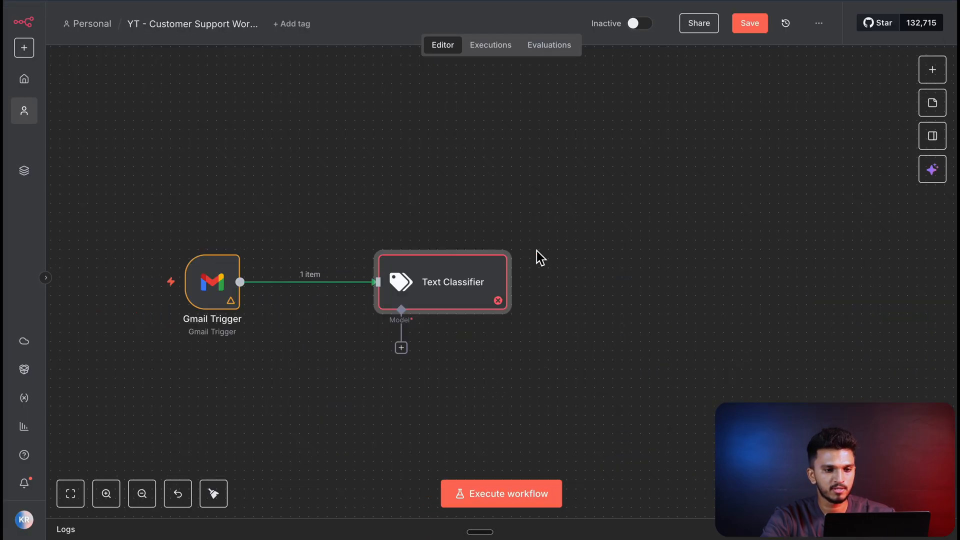
- Switch back to n8n, run the Gmail Trigger on the new test email, and open the node's output
mouse_move(472, 257)
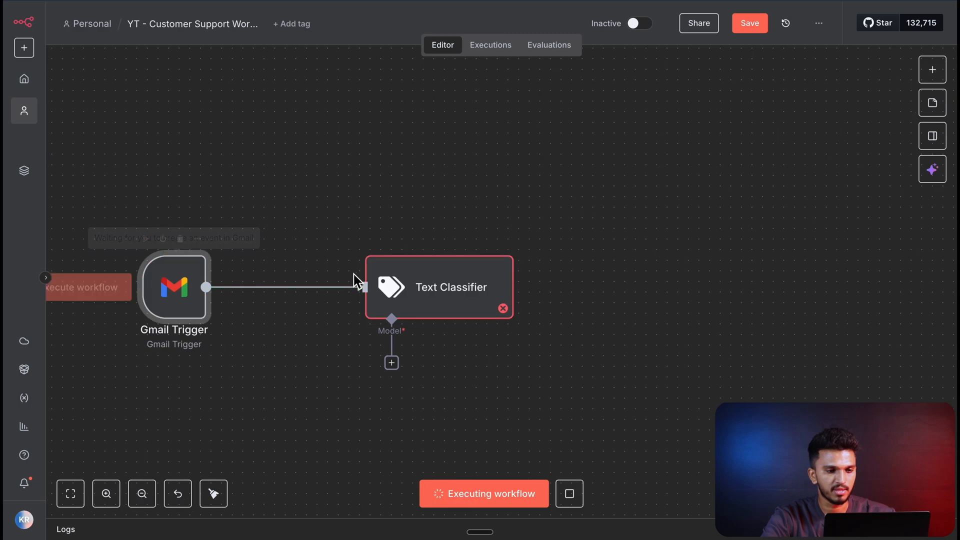
scroll(354, 276, "left", 1)
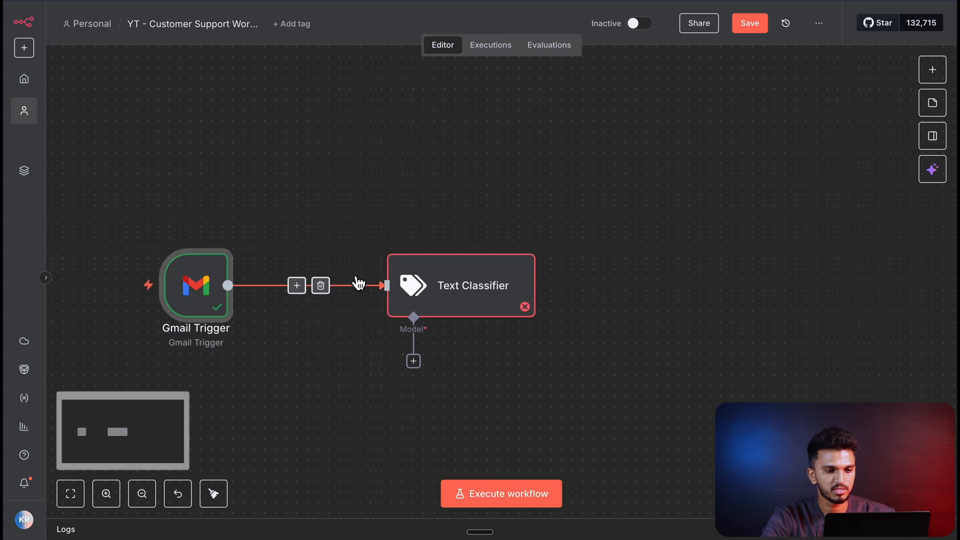
double_click(202, 294)
double_click(201, 294)
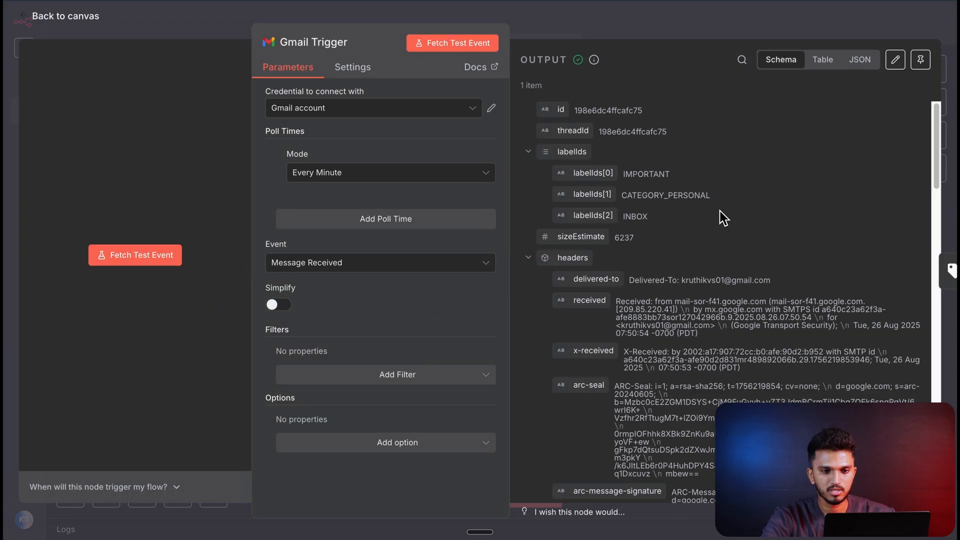
- Examine the Gmail Trigger output down to the email's text field and return to the canvas
scroll(723, 217, "down", 1)
scroll(709, 226, "down", 10)
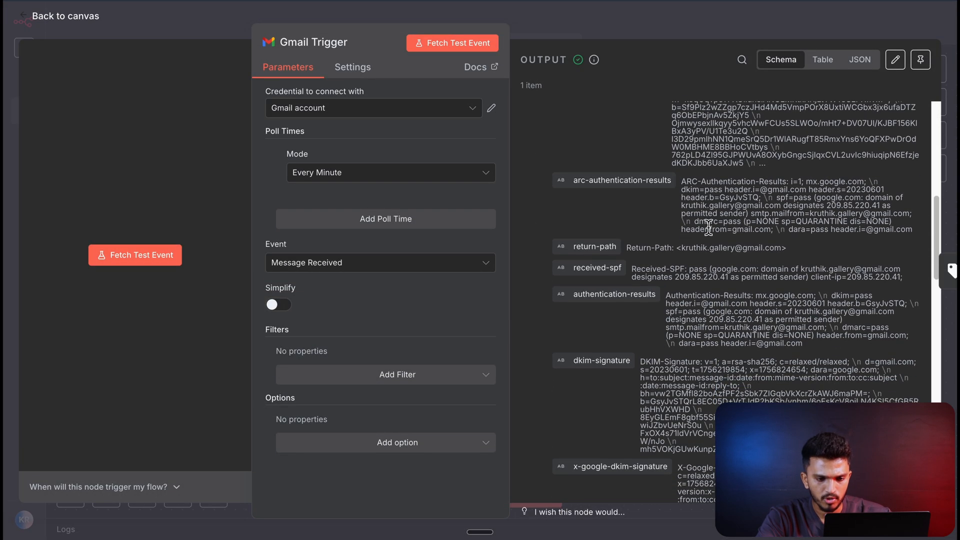
scroll(709, 226, "down", 10)
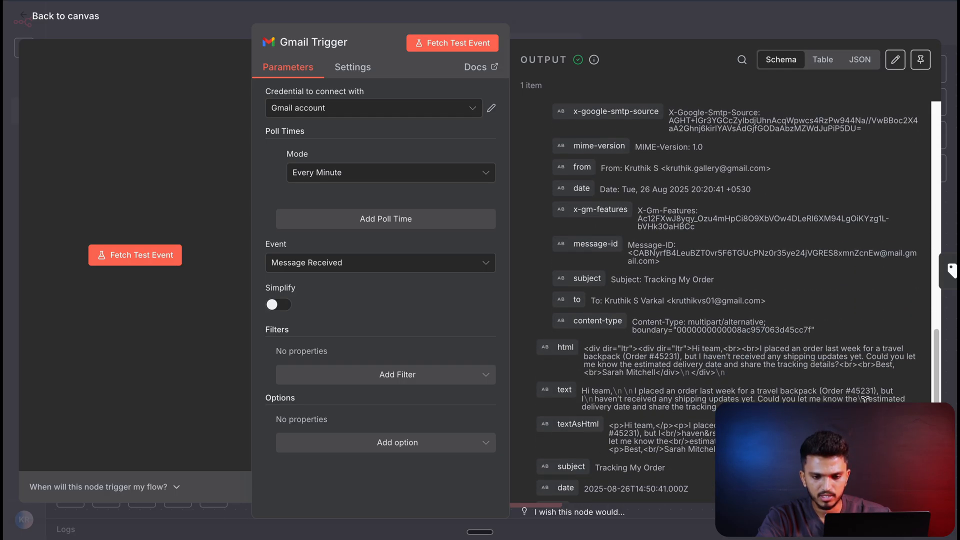
left_click_drag(864, 398, 595, 392)
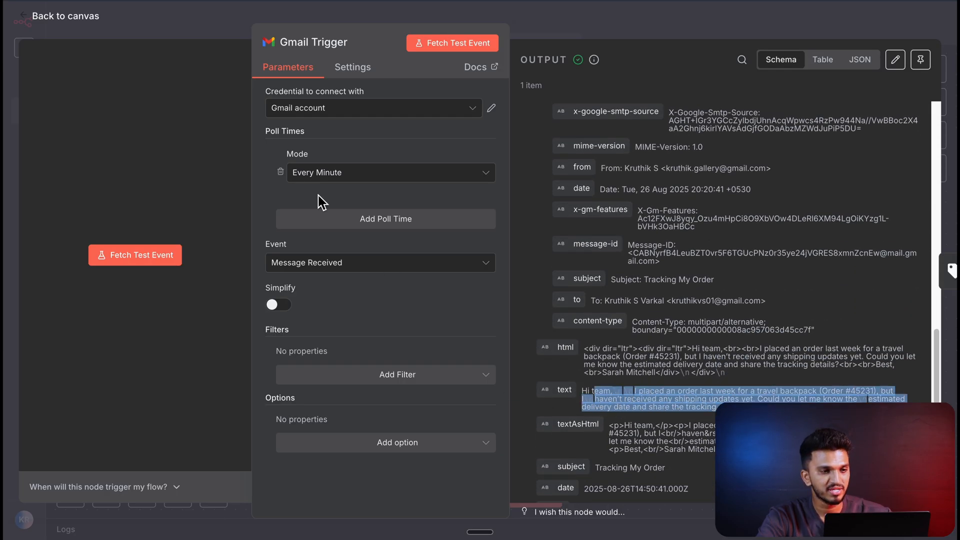
left_click(99, 31)
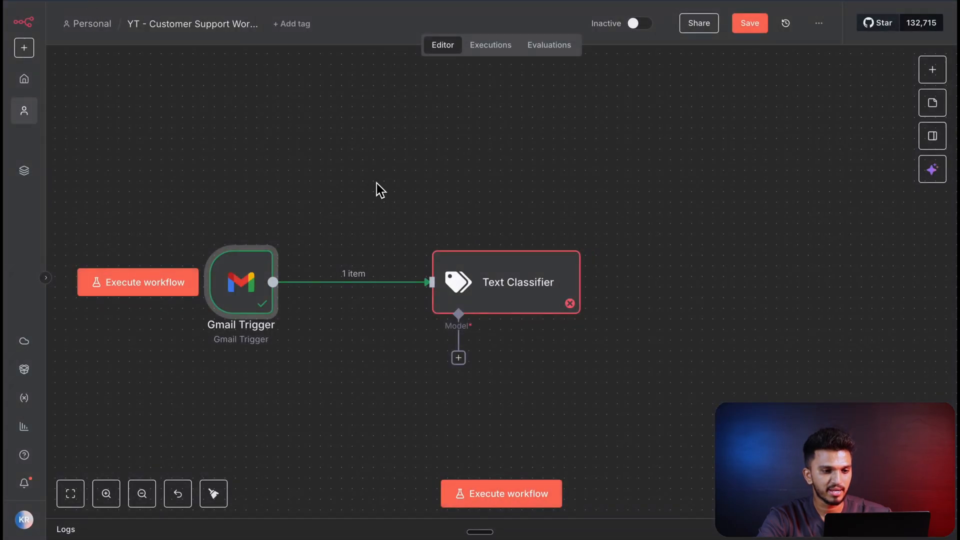
- Map the Gmail Trigger's text field into the Text Classifier's Text to Classify parameter as {{ $json.text }}
double_click(507, 299)
left_click(449, 126)
scroll(248, 200, "down", 15)
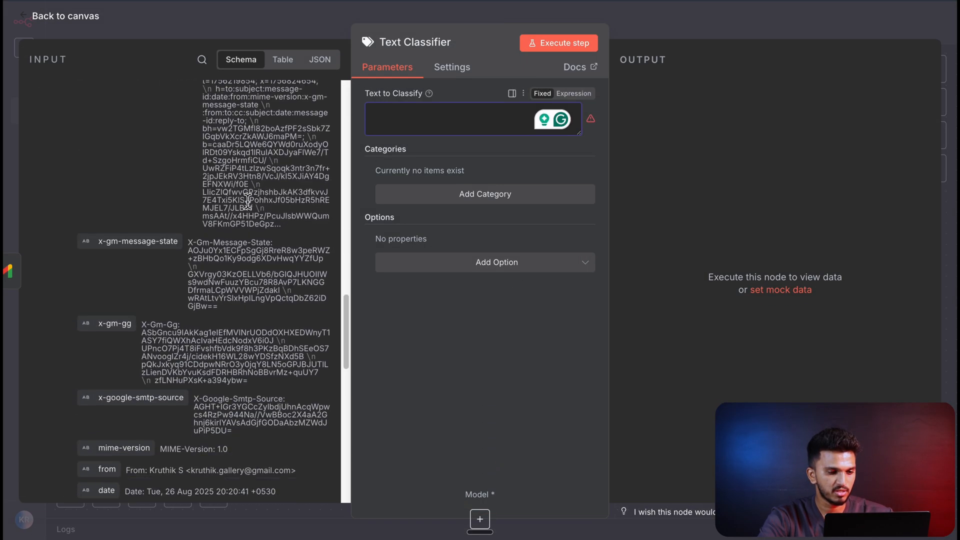
scroll(248, 200, "down", 10)
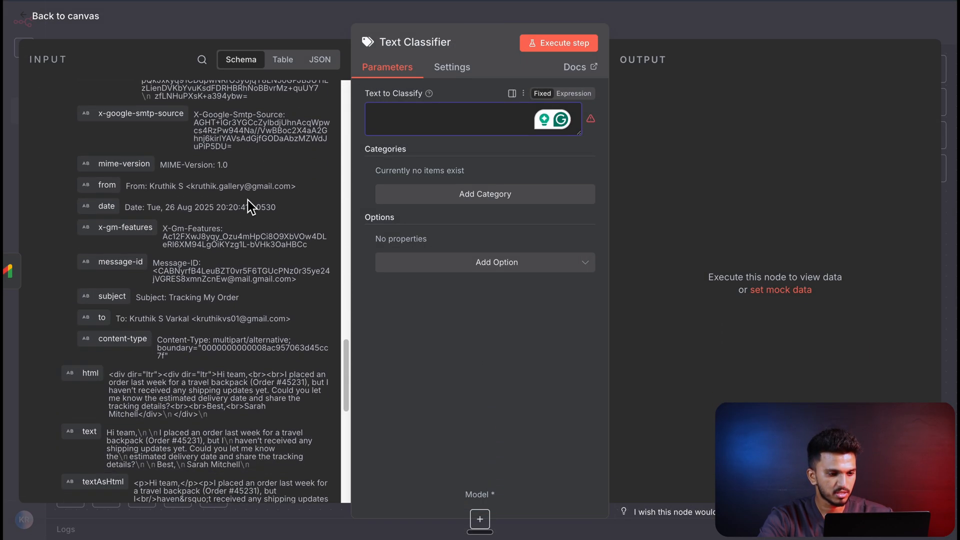
left_click_drag(90, 359, 434, 122)
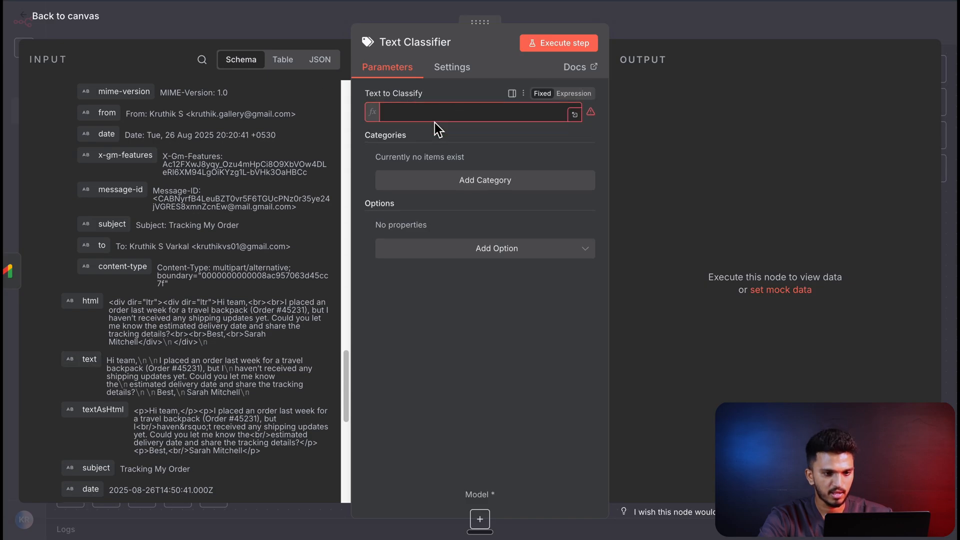
left_click(540, 408)
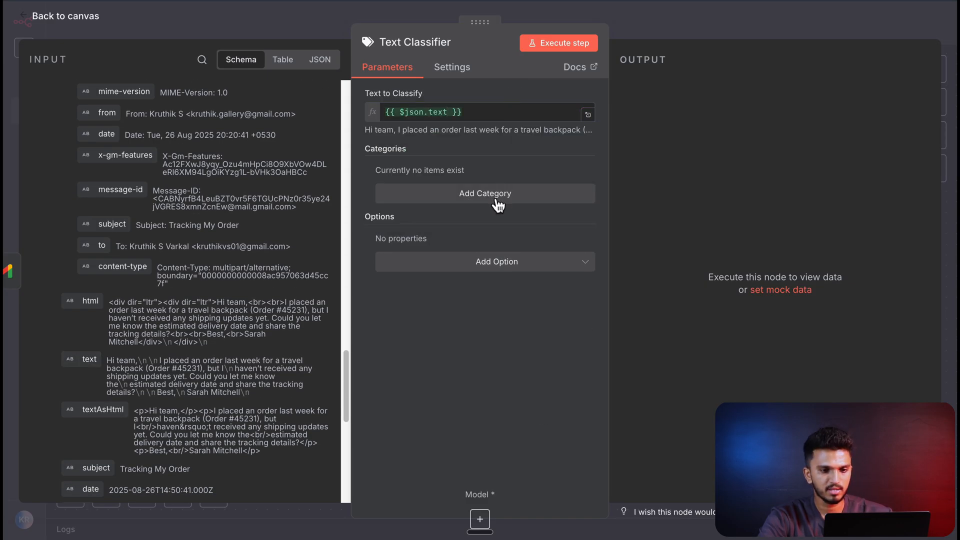
- Add the finished workflow's categories and descriptions: Ordering / Payment Query, Shipping Query, Other Customer Support Query and Not Customer Support
left_click(498, 200)
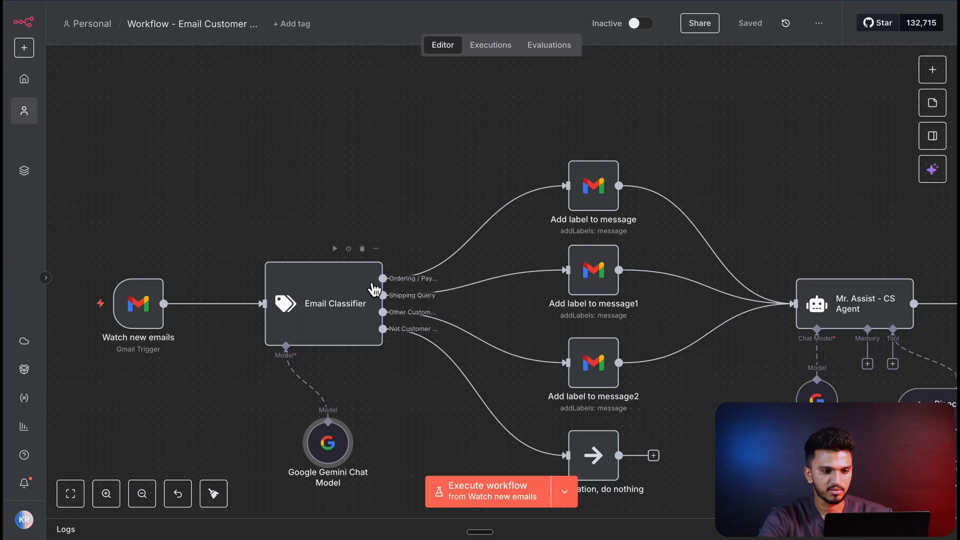
double_click(374, 289)
triple_click(435, 176)
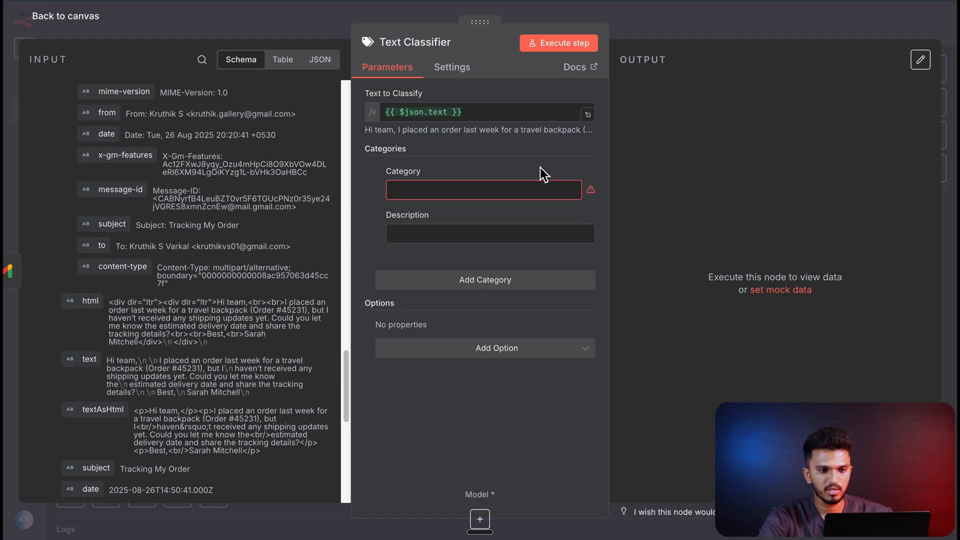
type("Ordering / Payment Query")
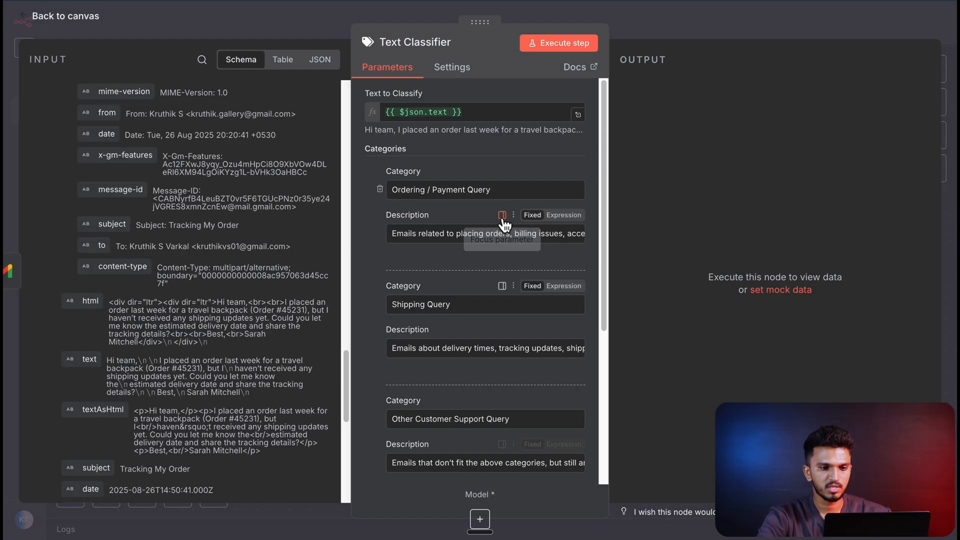
- Switch the Ordering / Payment Query description to an expression, read it in the expanded editor, and return to the canvas after reviewing the categories
left_click(504, 184)
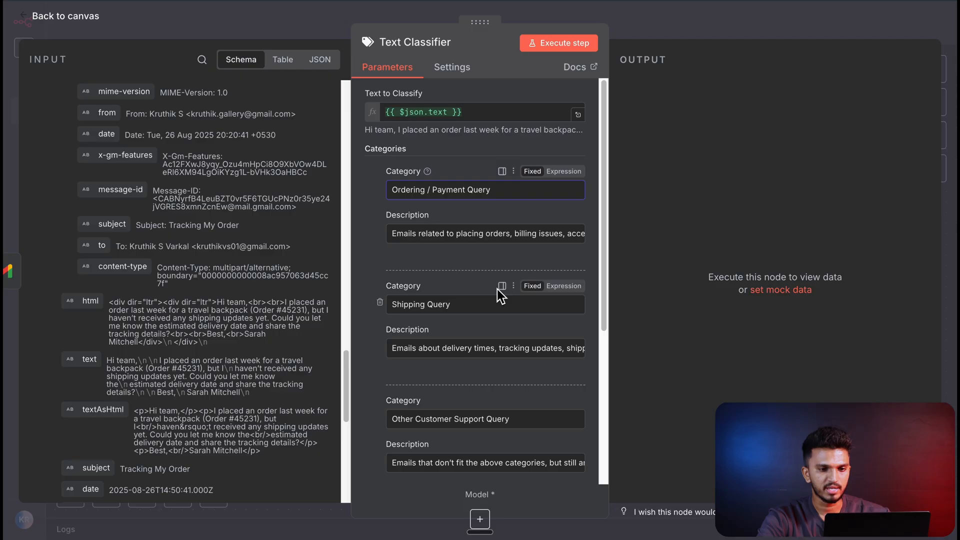
left_click(563, 171)
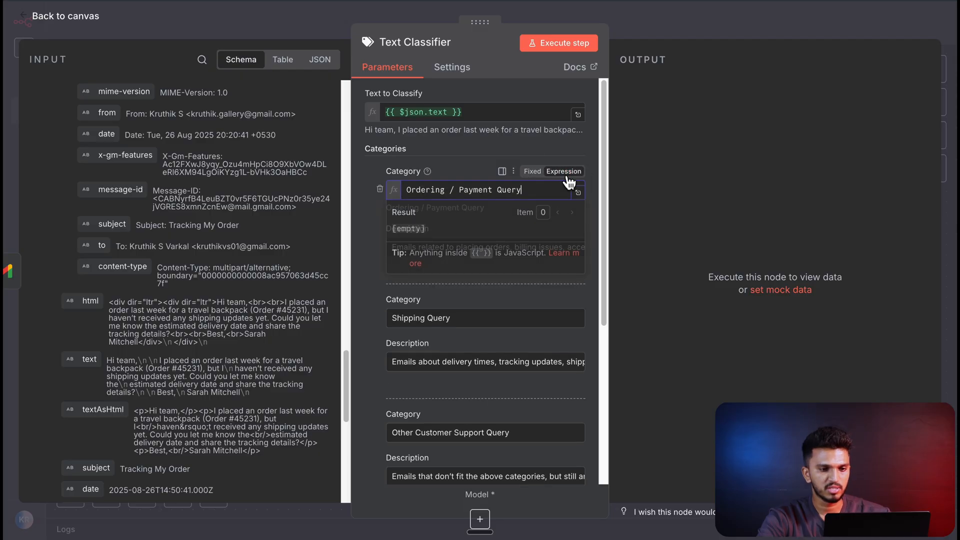
left_click(533, 172)
left_click(575, 215)
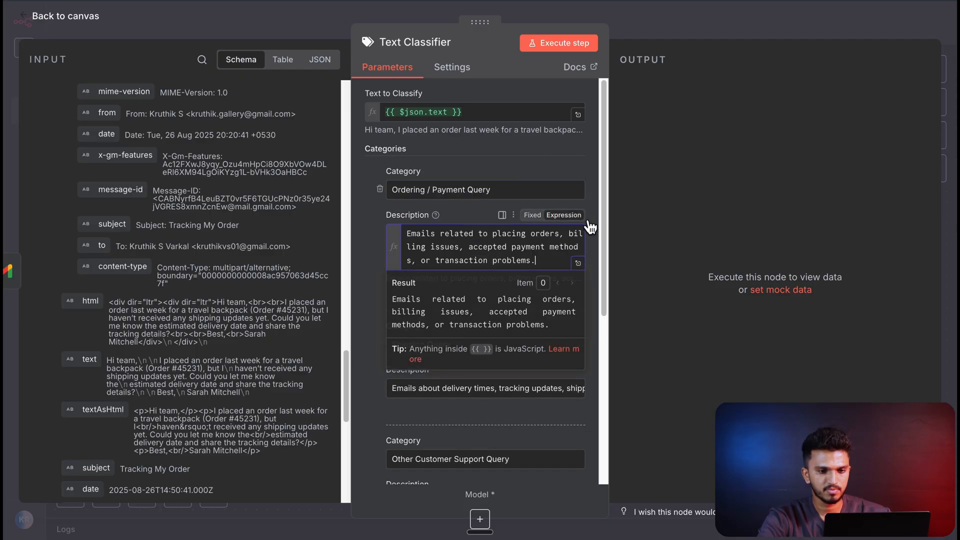
left_click(578, 263)
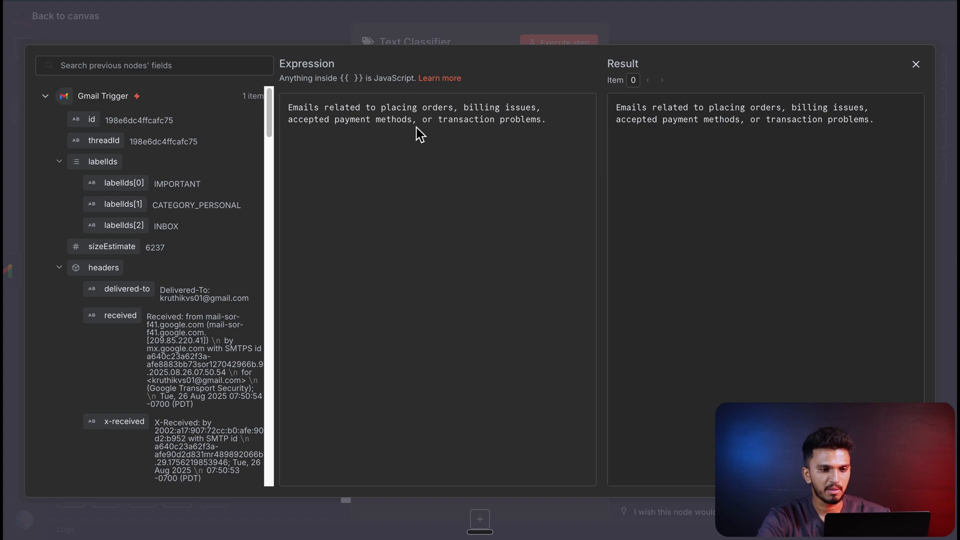
left_click(912, 66)
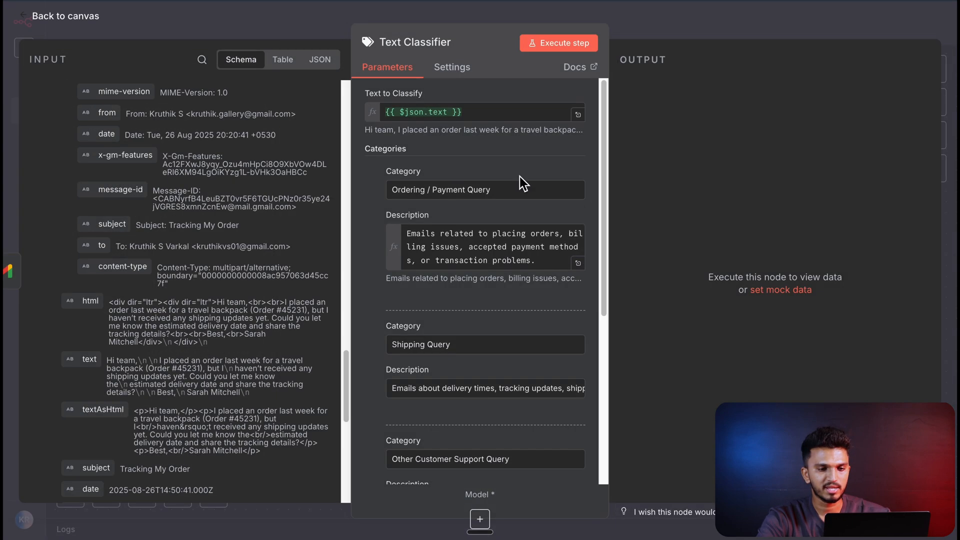
left_click(474, 260)
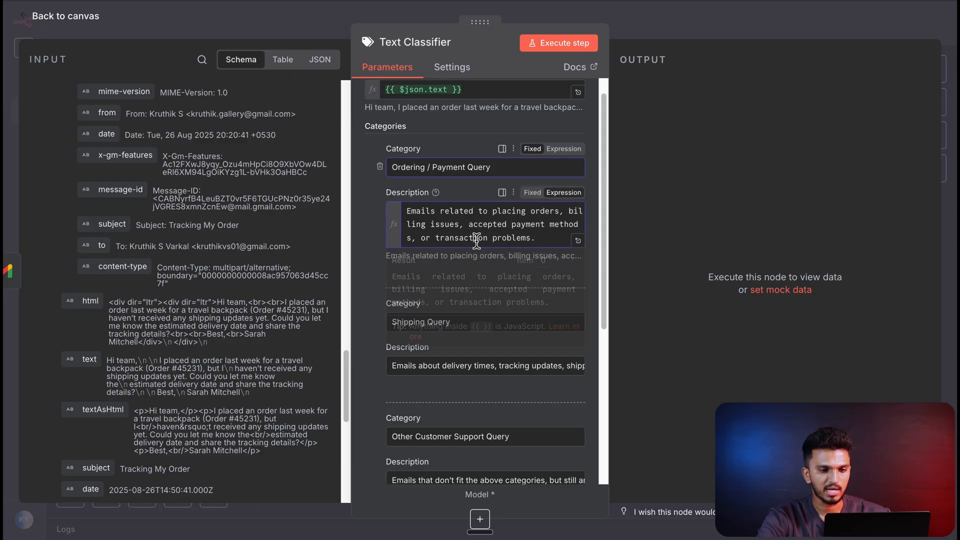
scroll(377, 204, "down", 2)
left_click(375, 202)
scroll(458, 237, "down", 1)
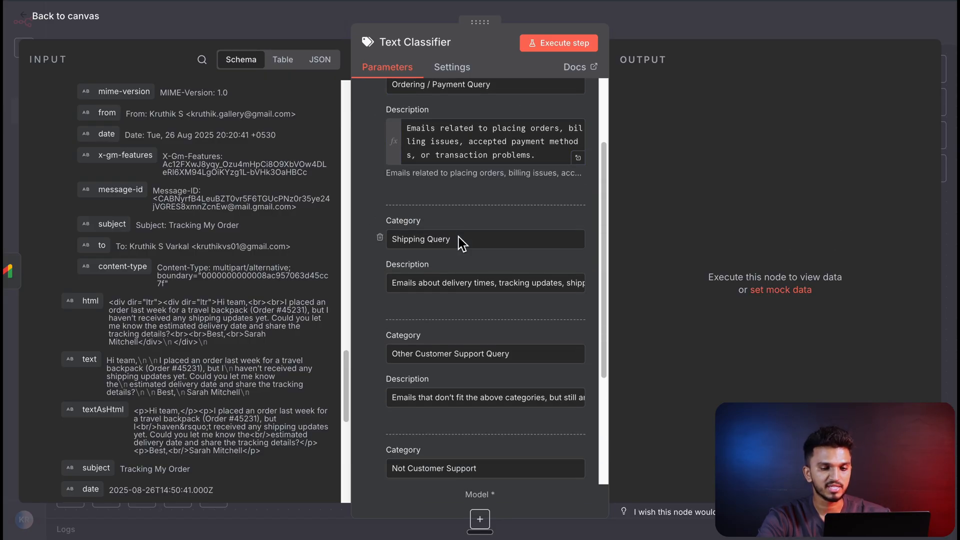
left_click(75, 16)
- Attach a Google Gemini Chat Model using models/gemini-2.5-flash to the Text Classifier, looking up google ai studio in the browser
left_click_drag(516, 294, 516, 283)
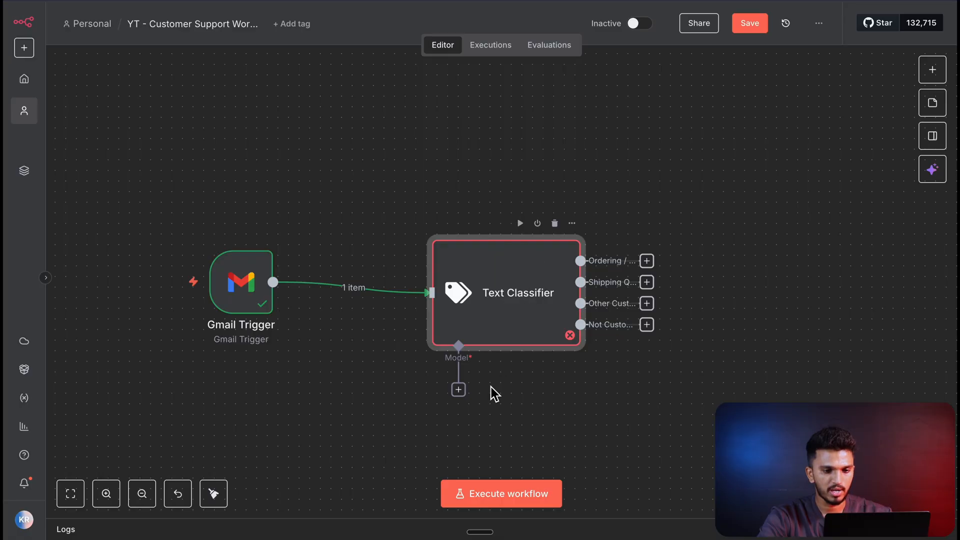
left_click(458, 390)
type("gemini")
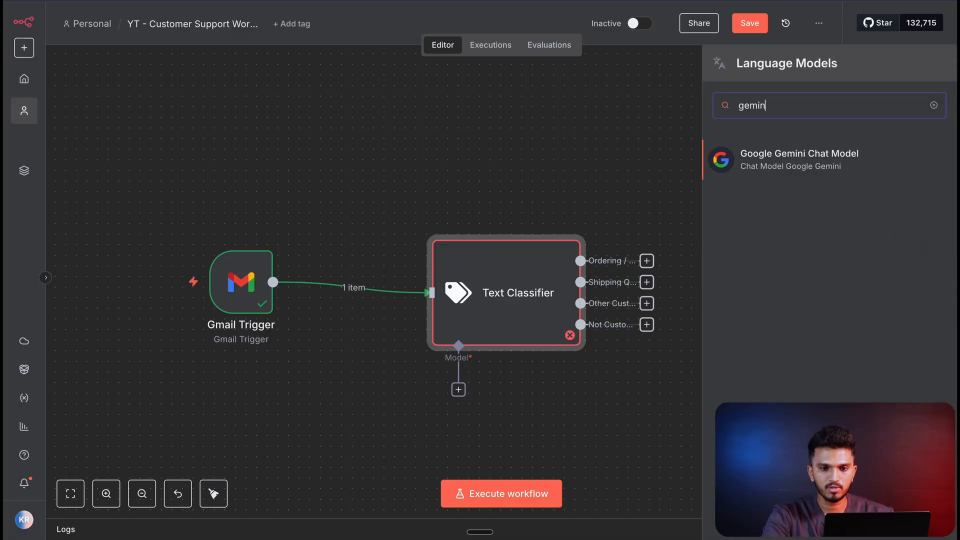
left_click(773, 155)
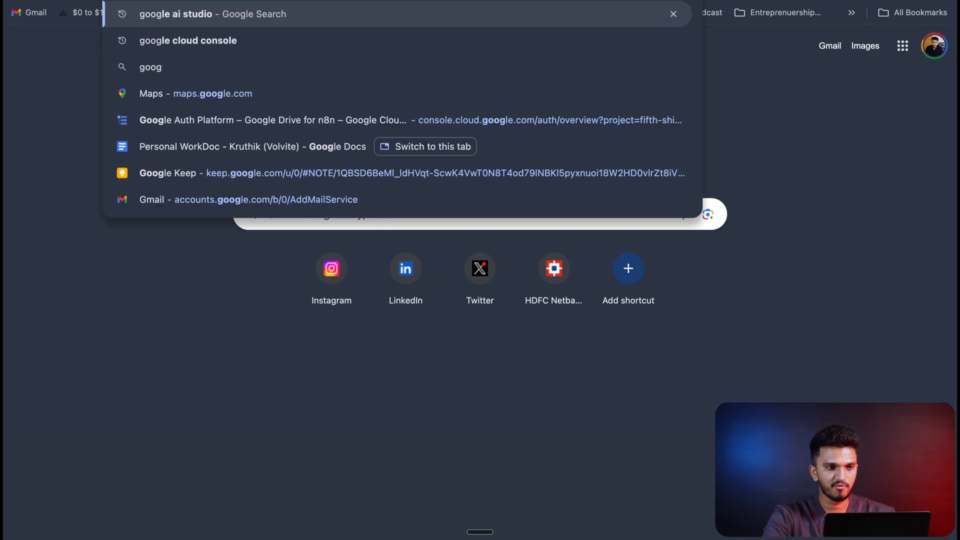
key("Return")
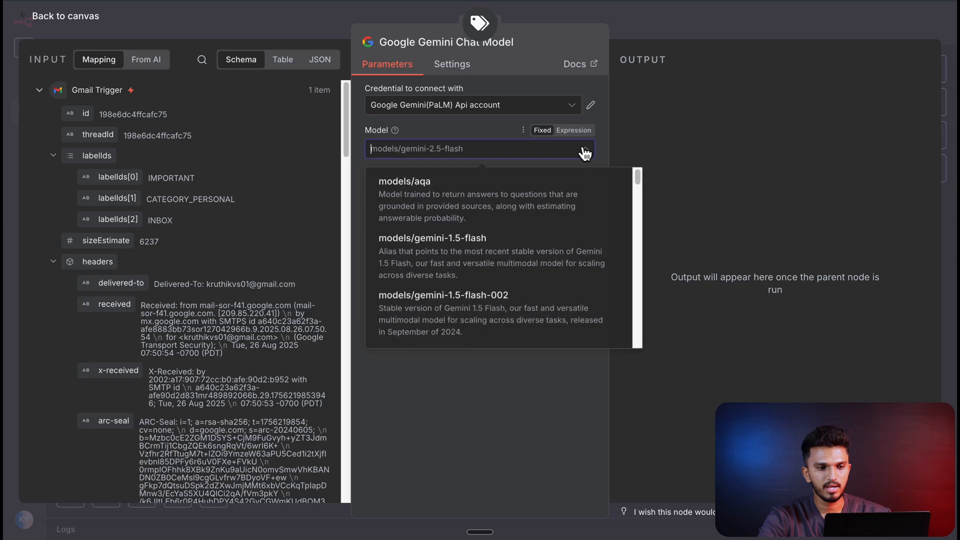
left_click(449, 398)
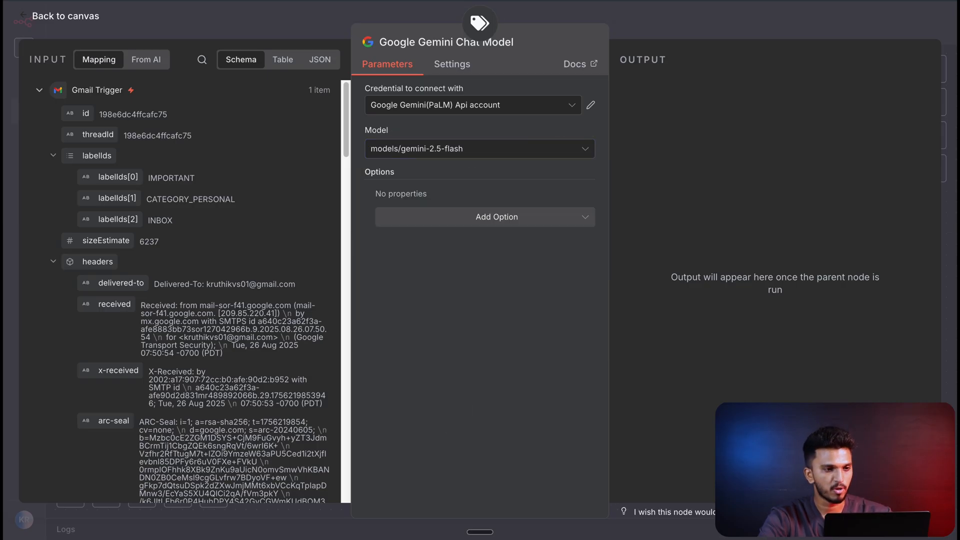
left_click(75, 20)
- Move the Text Classifier slightly closer to the Gmail Trigger and execute the classifier on the fetched email
left_click(553, 315)
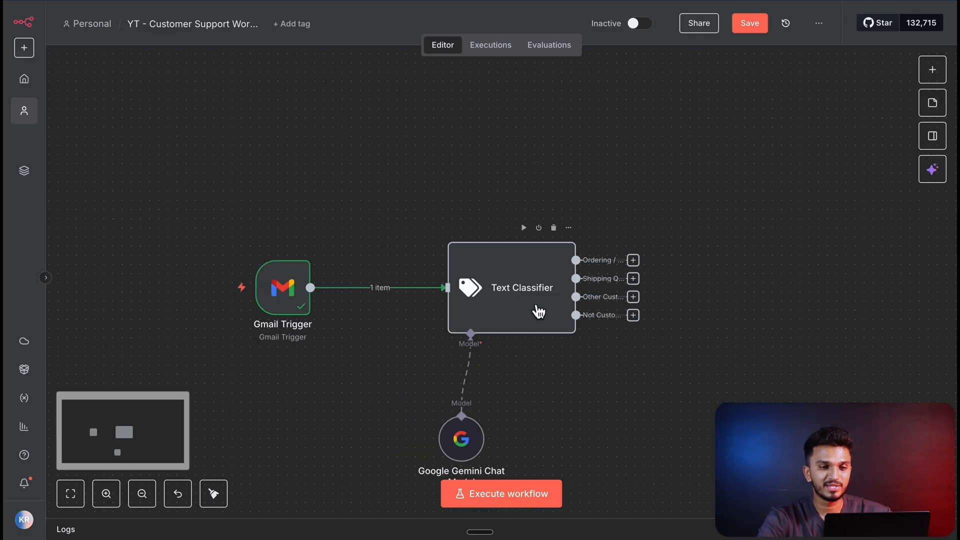
left_click_drag(529, 279, 502, 286)
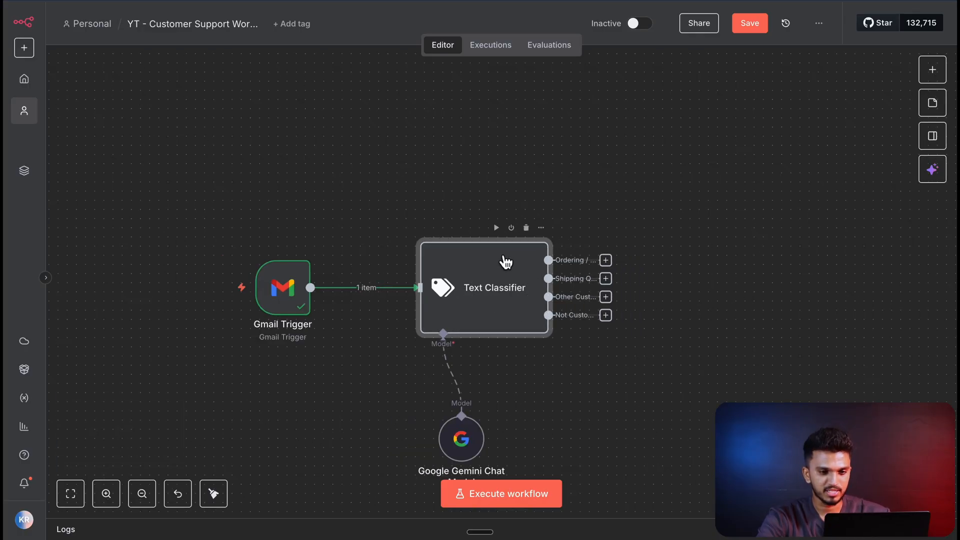
double_click(283, 289)
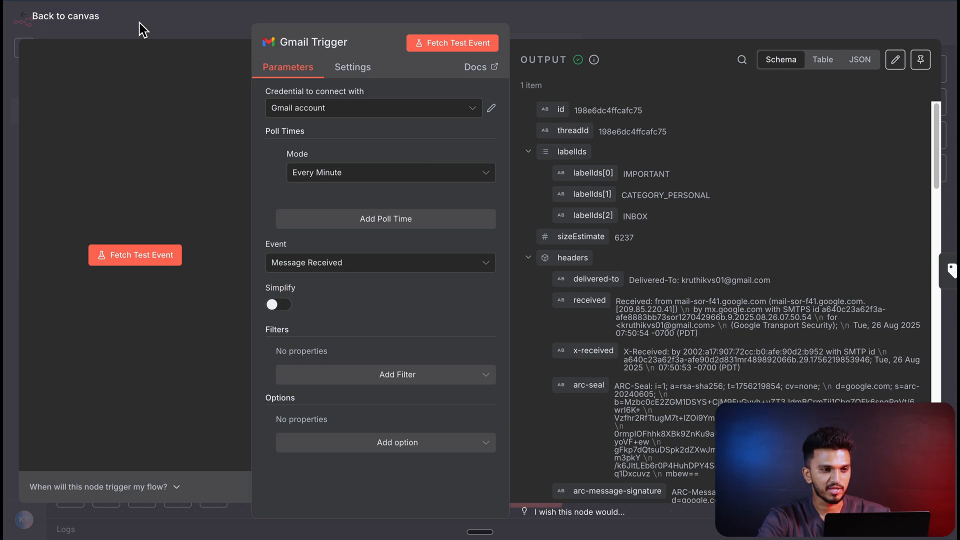
left_click(65, 15)
left_click(473, 296)
left_click(497, 228)
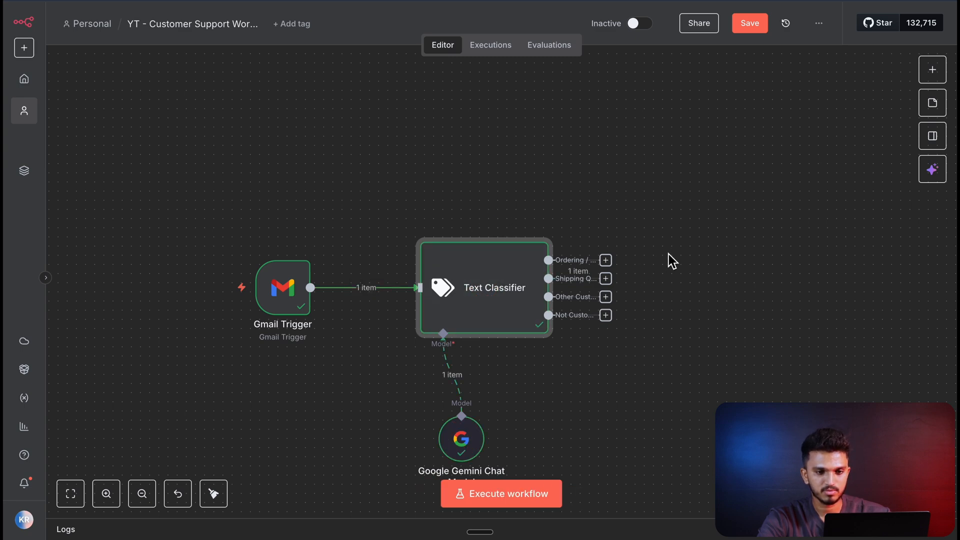
- Check which Text Classifier branch received the item against the "Tracking My Order" email in Gmail and the finished workflow
scroll(668, 254, "up", 5)
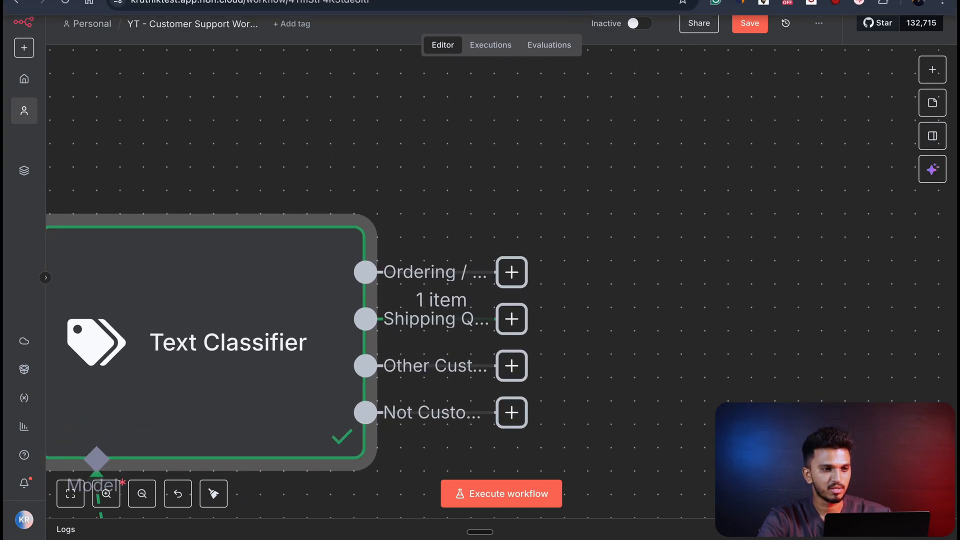
left_click(215, 1)
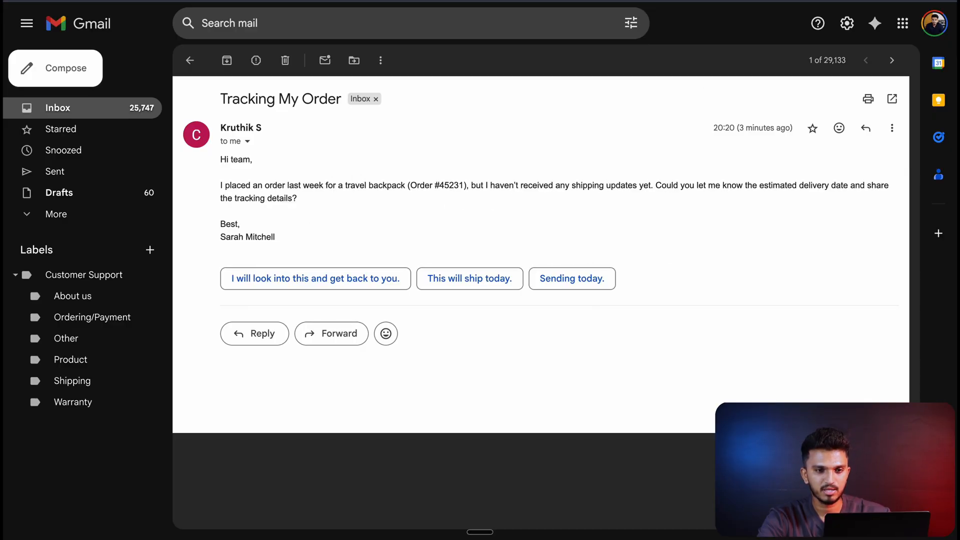
key("ctrl+Tab")
scroll(628, 172, "down", 5)
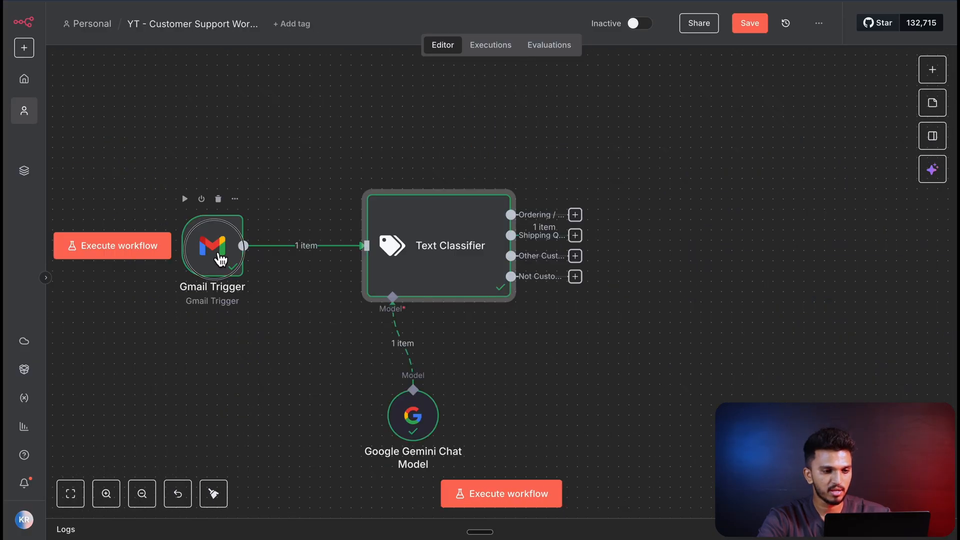
- Pin the Gmail Trigger's output data for test executions, look through it and return to the canvas
double_click(215, 253)
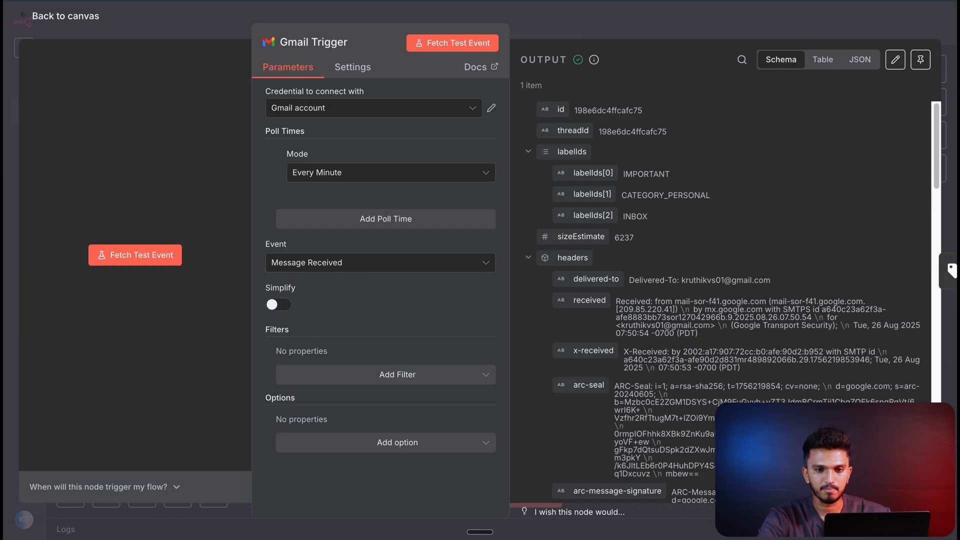
left_click(921, 60)
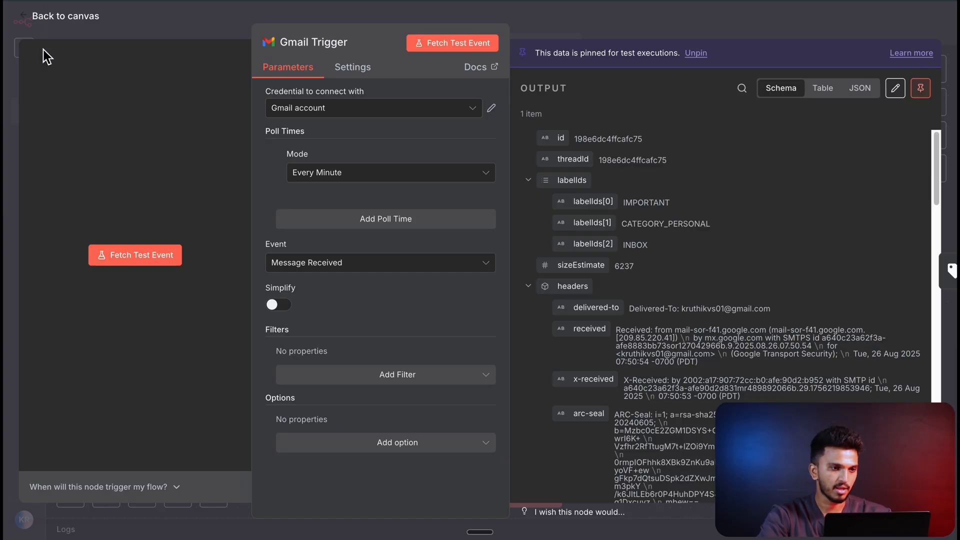
scroll(787, 356, "down", 10)
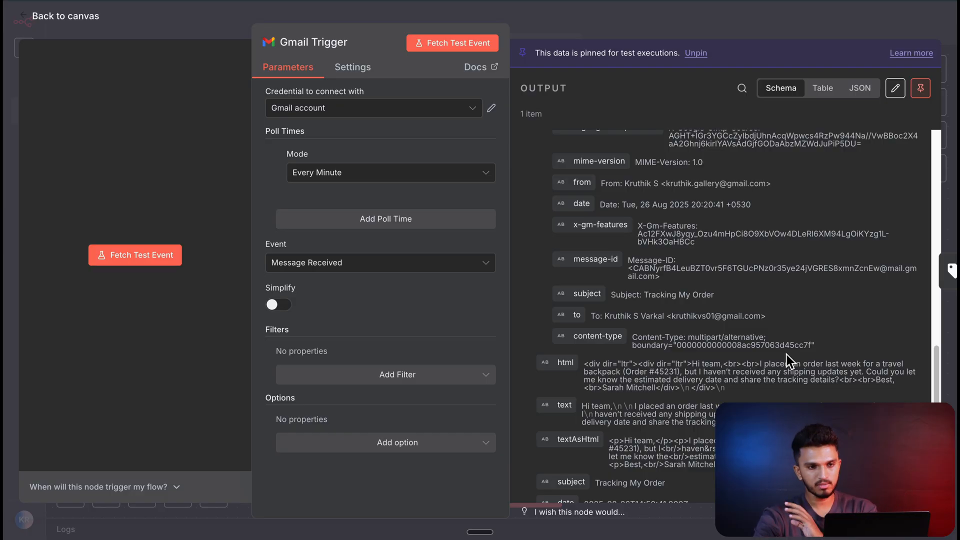
key("Escape")
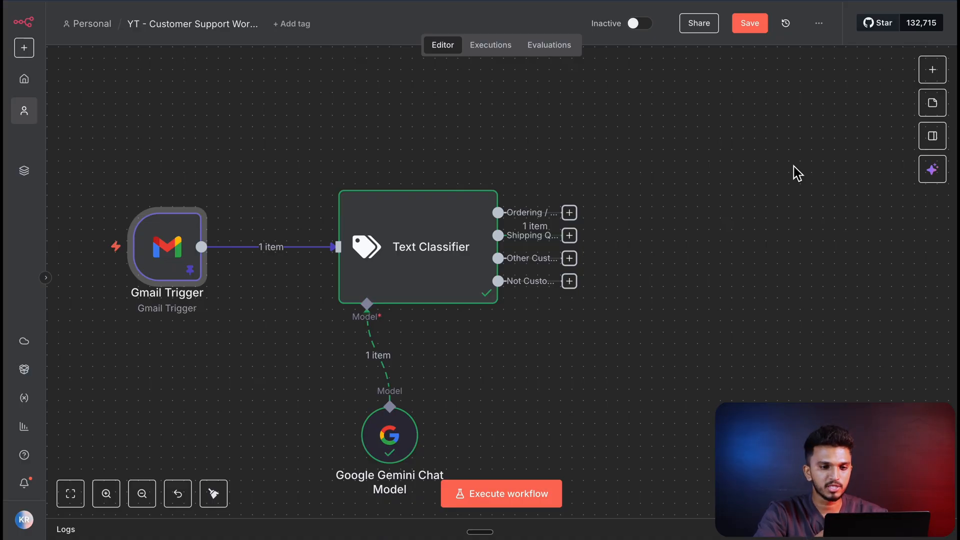
- Add a Gmail "Add label to message" node after the Text Classifier's first branch, using the Gmail account credential
key("Tab")
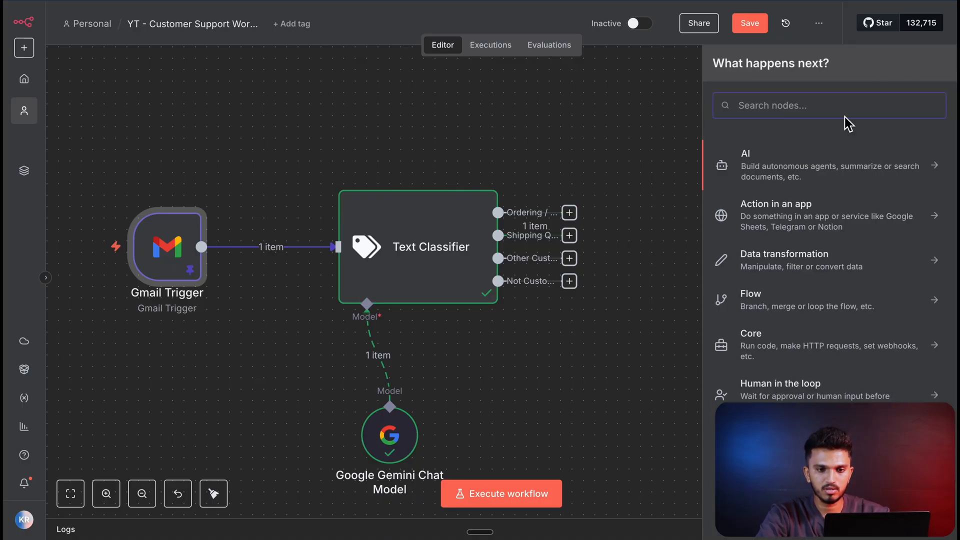
type("gmail")
left_click(746, 158)
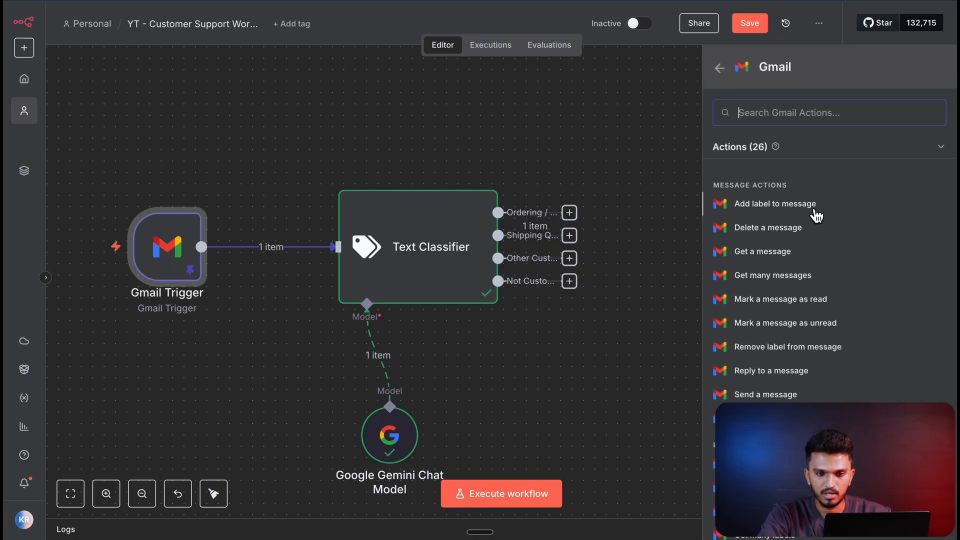
type("label")
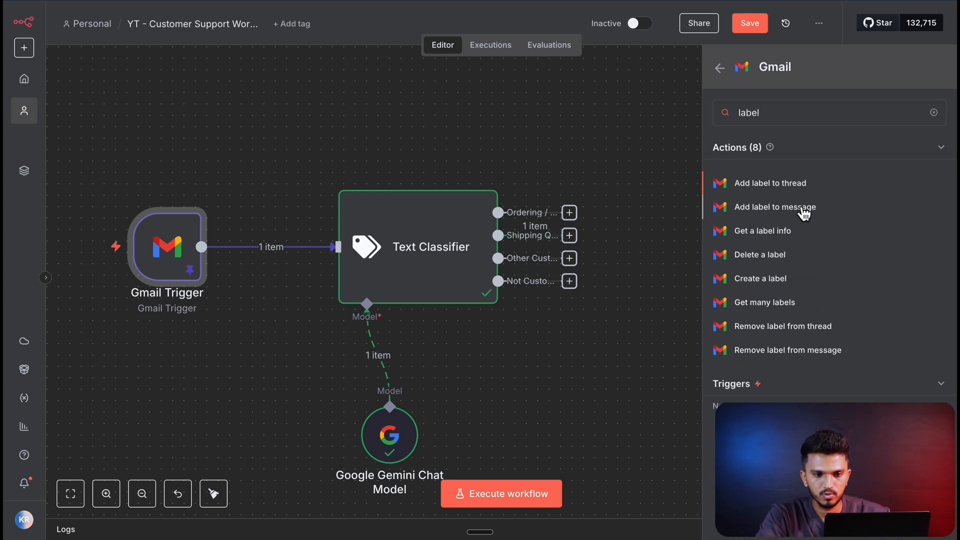
left_click(803, 214)
left_click(532, 118)
left_click(533, 119)
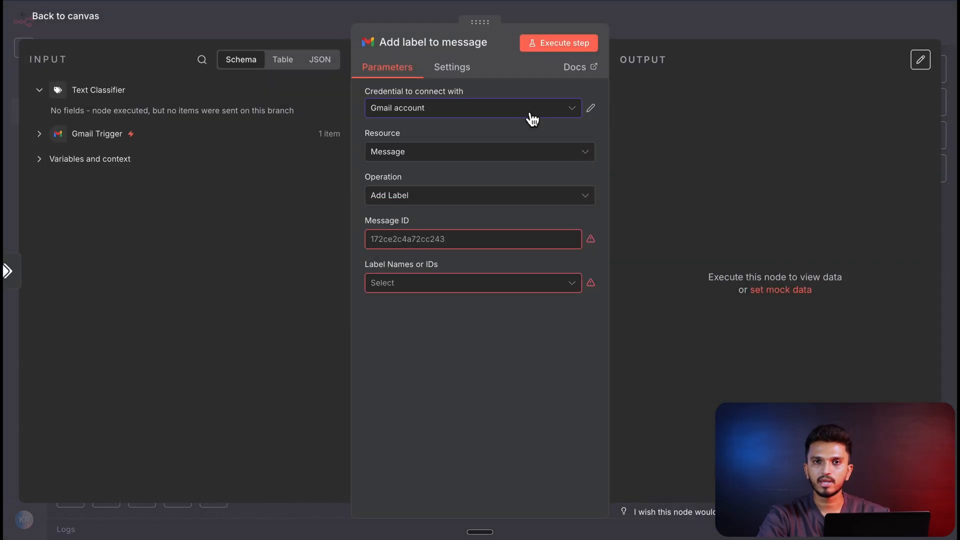
left_click(521, 118)
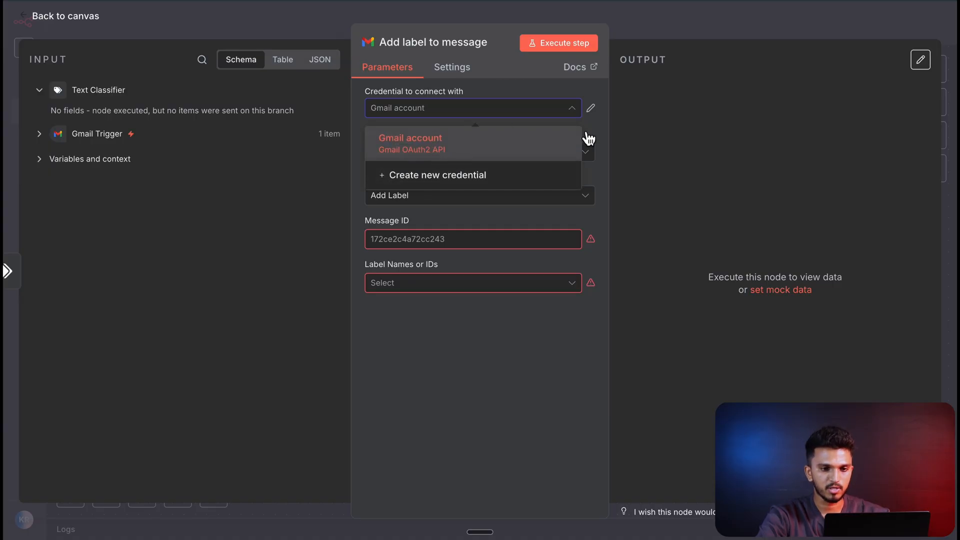
left_click(612, 143)
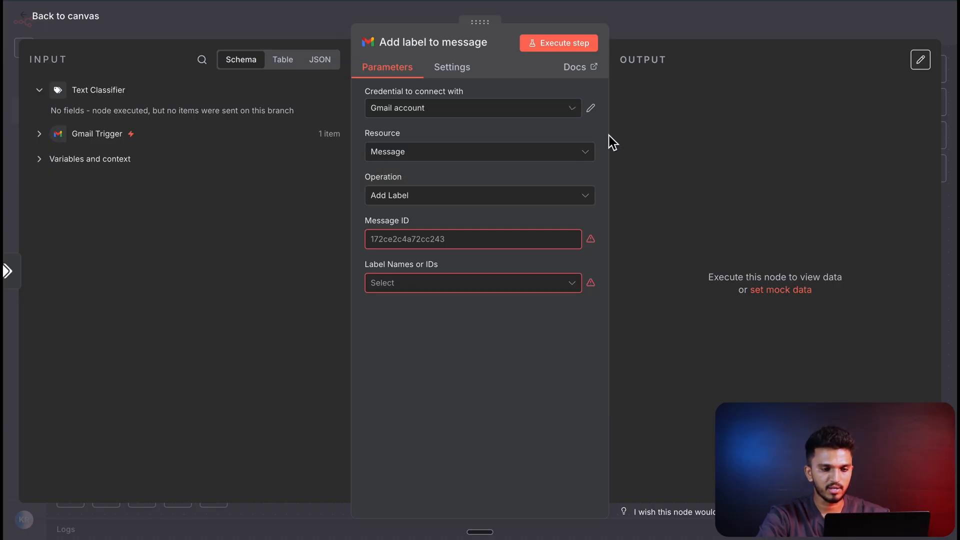
- Map the Message ID of the label node to the id field of the Gmail Trigger
left_click(107, 132)
left_click(404, 239)
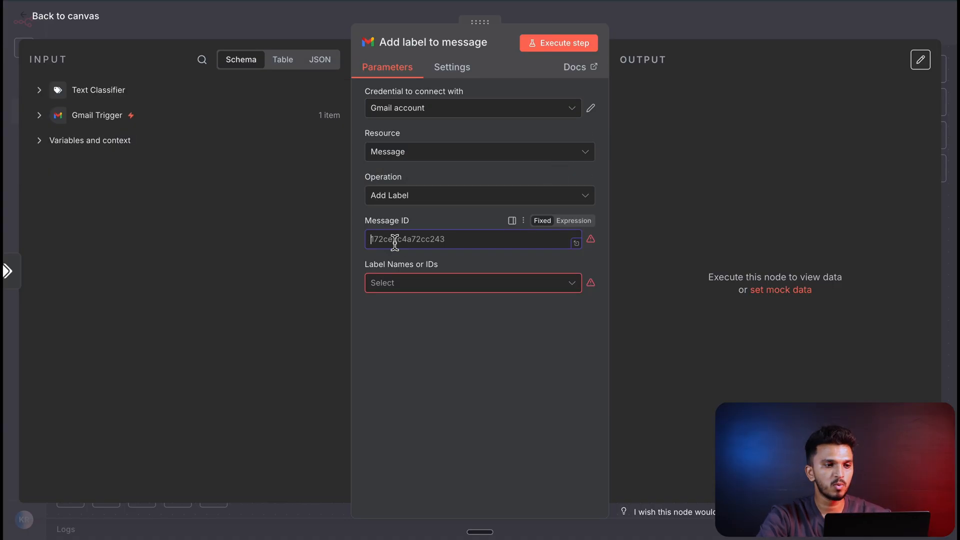
left_click(142, 112)
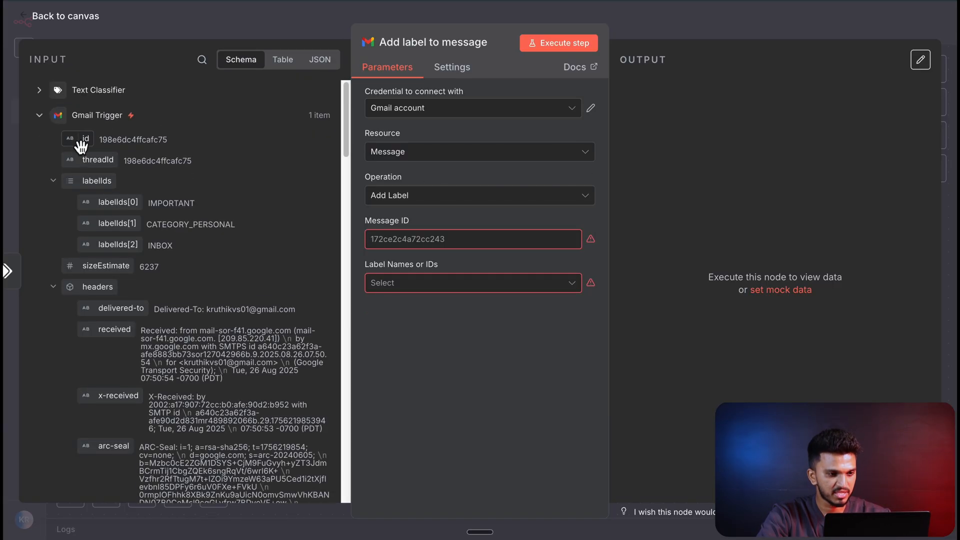
left_click_drag(80, 146, 401, 240)
left_click(411, 370)
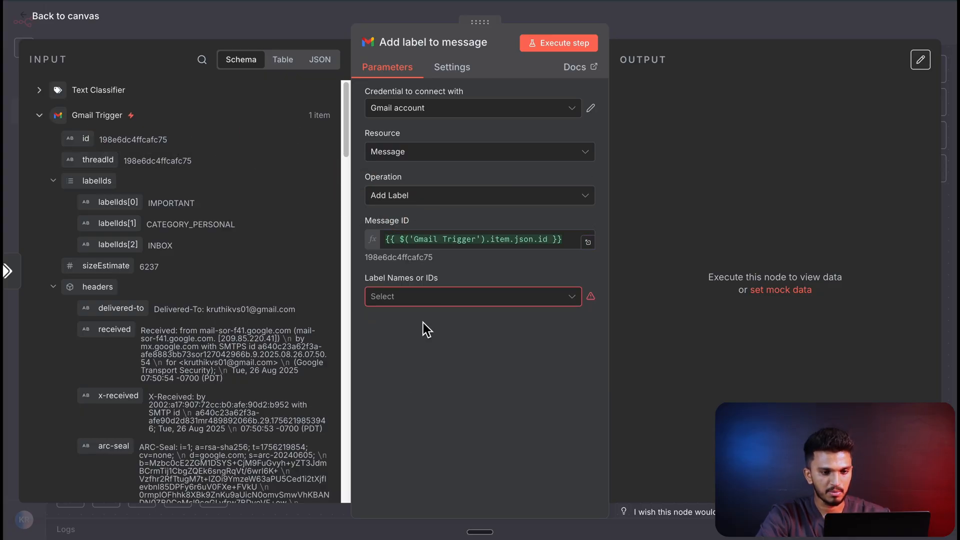
- Choose Customer Support/Ordering/Payment as the label that the node adds
left_click(407, 300)
scroll(476, 337, "down", 6)
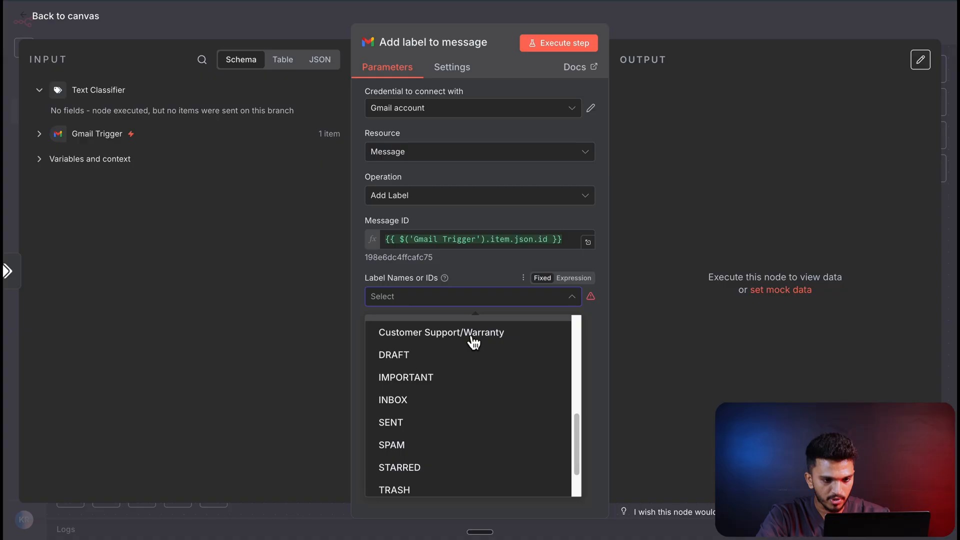
scroll(485, 360, "up", 3)
left_click(477, 371)
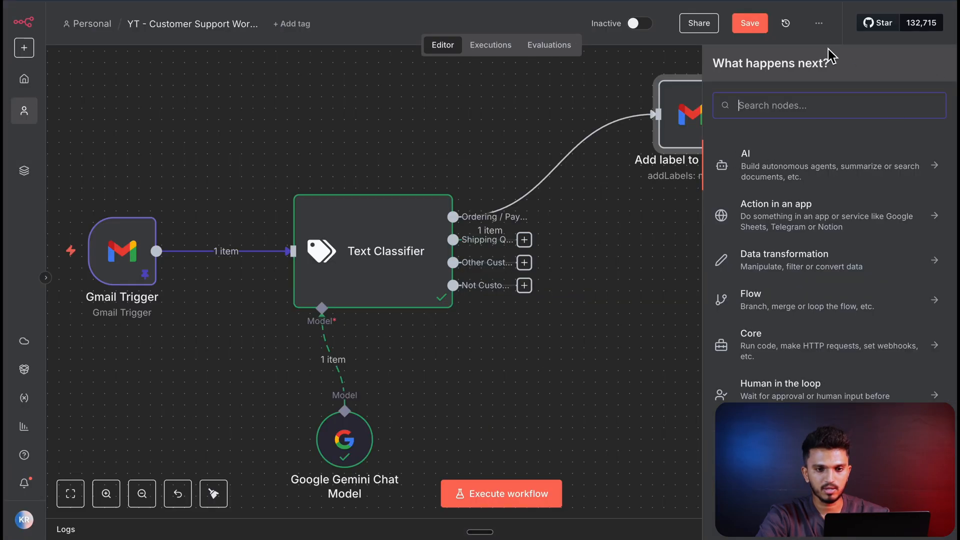
- Duplicate the label node for the Shipping Query and third classifier branches, assigning the labels Customer Support/Shipping and Customer Support/Other
left_click(630, 219)
left_click(697, 132)
key("super+d")
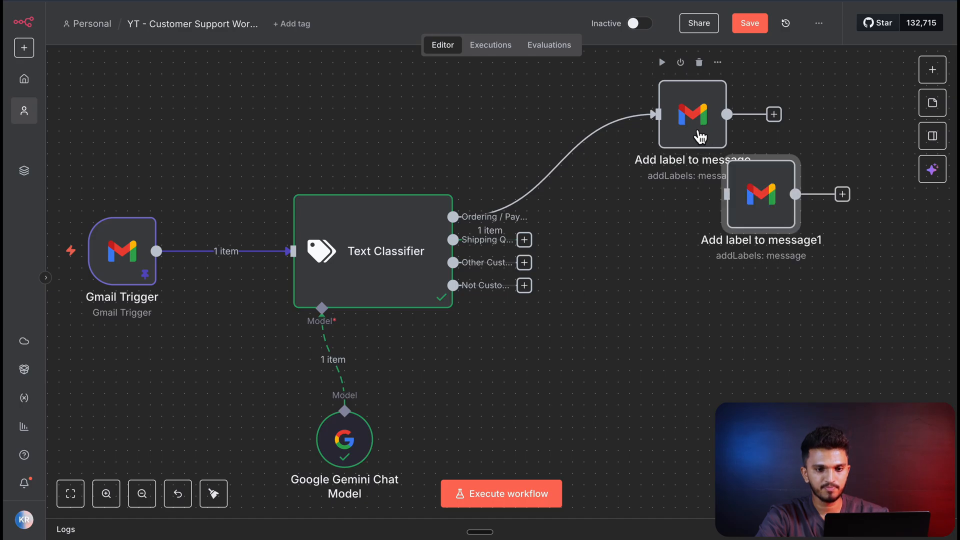
double_click(766, 206)
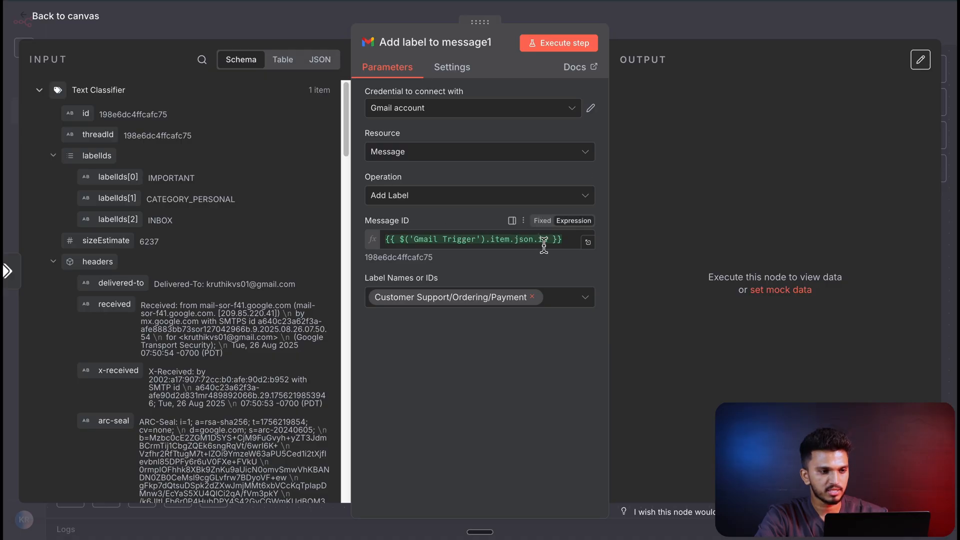
left_click(500, 297)
left_click(499, 442)
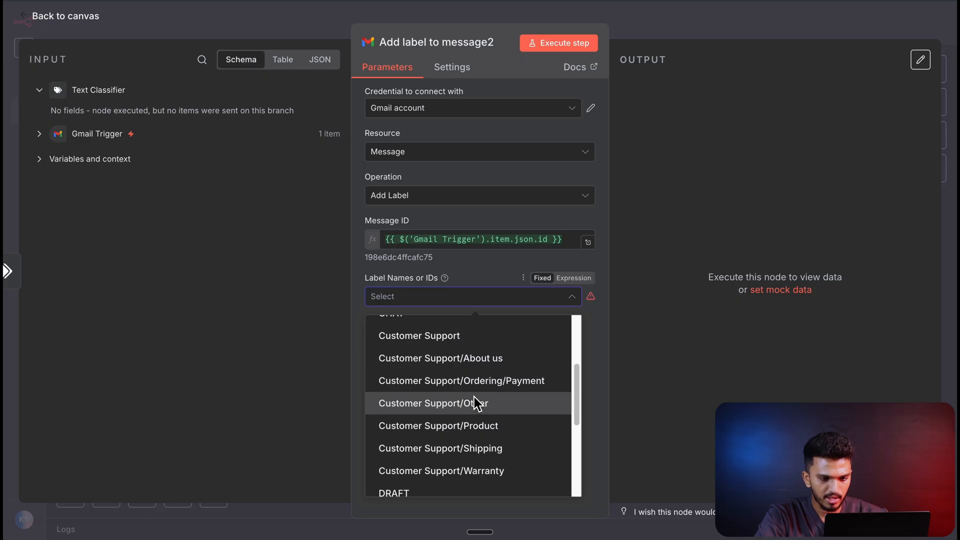
left_click(475, 403)
left_click(50, 16)
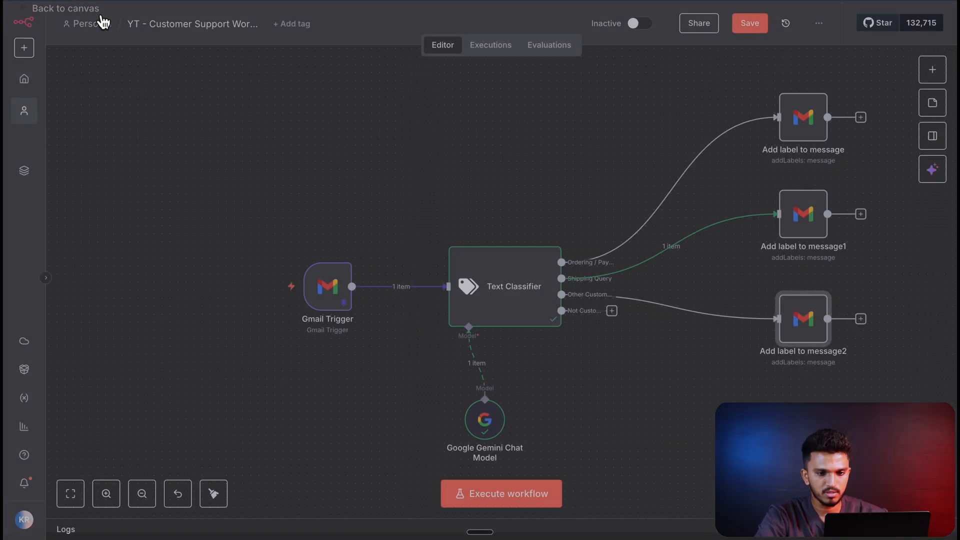
- Add a "No Operation, do nothing" node to the Text Classifier's Not Customer branch and return to the canvas
left_click(612, 311)
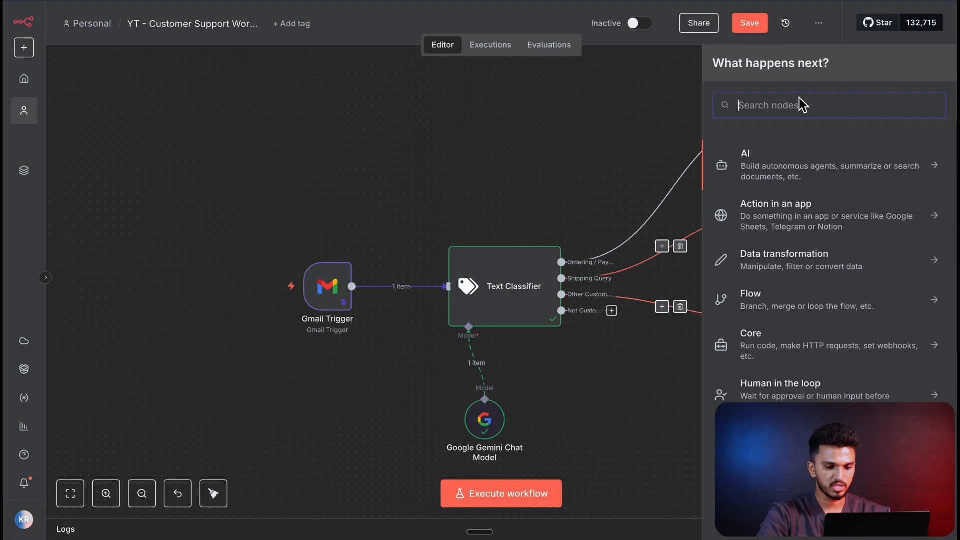
key("Escape")
left_click(611, 311)
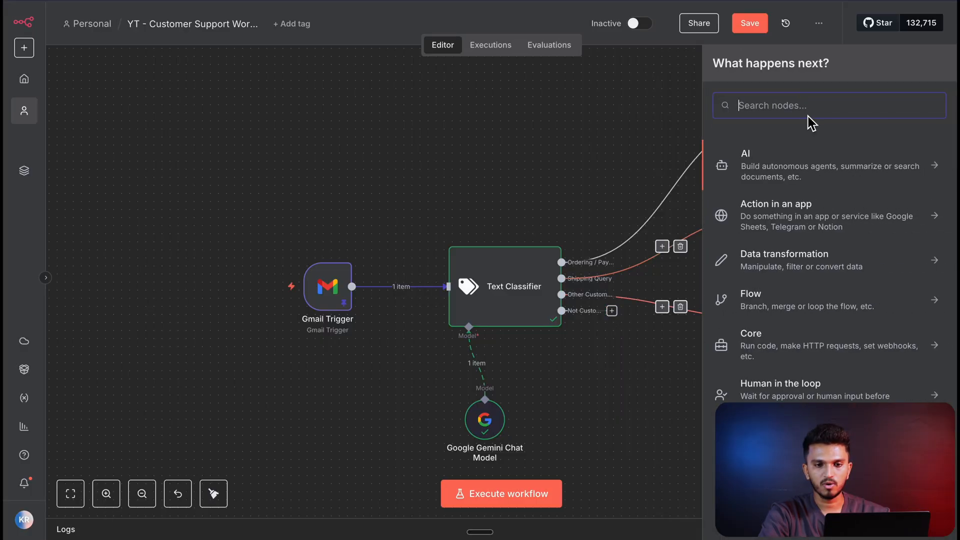
type("nothin")
left_click(782, 157)
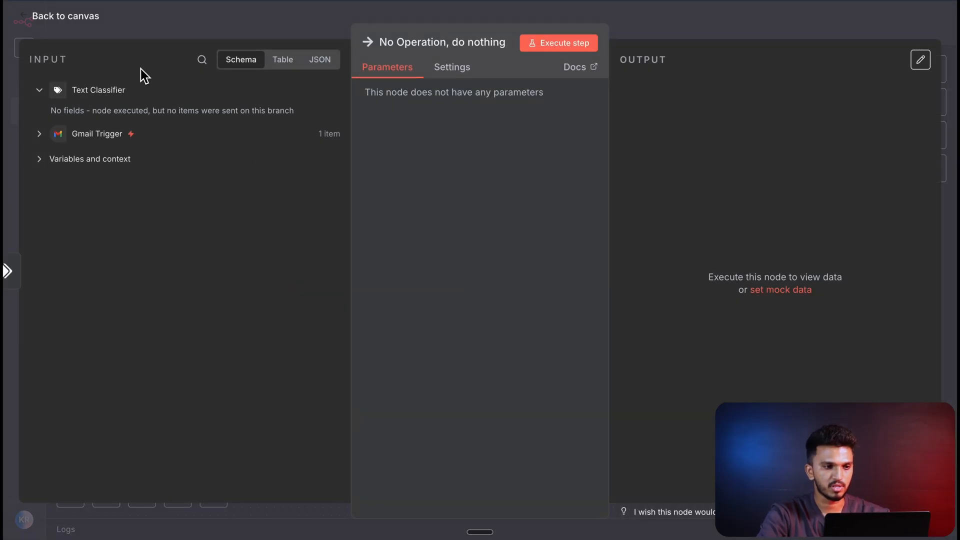
left_click(59, 20)
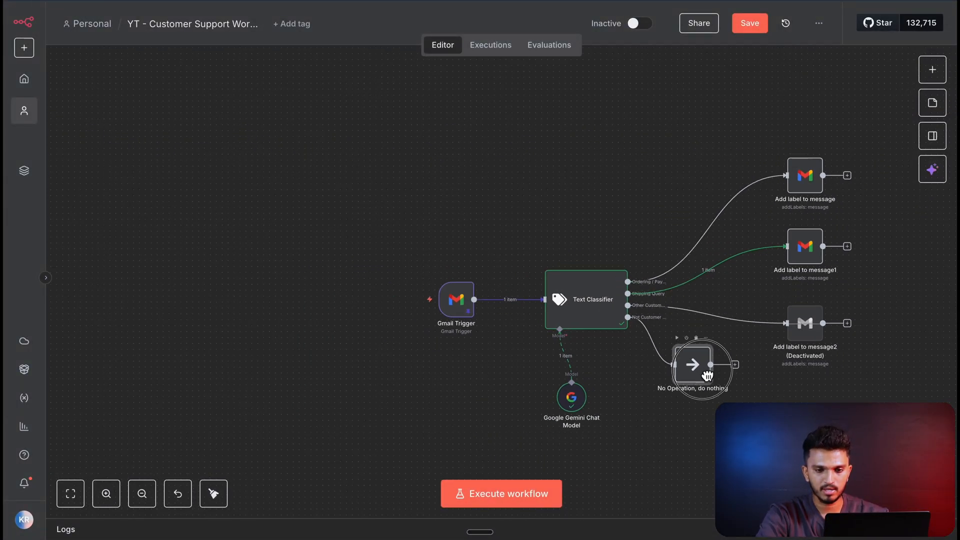
- Execute the label node on the Shipping Query branch and check the "Tracking My Order" email's label in the Gmail inbox
scroll(811, 285, "up", 4)
scroll(813, 288, "right", 1)
left_click(754, 229)
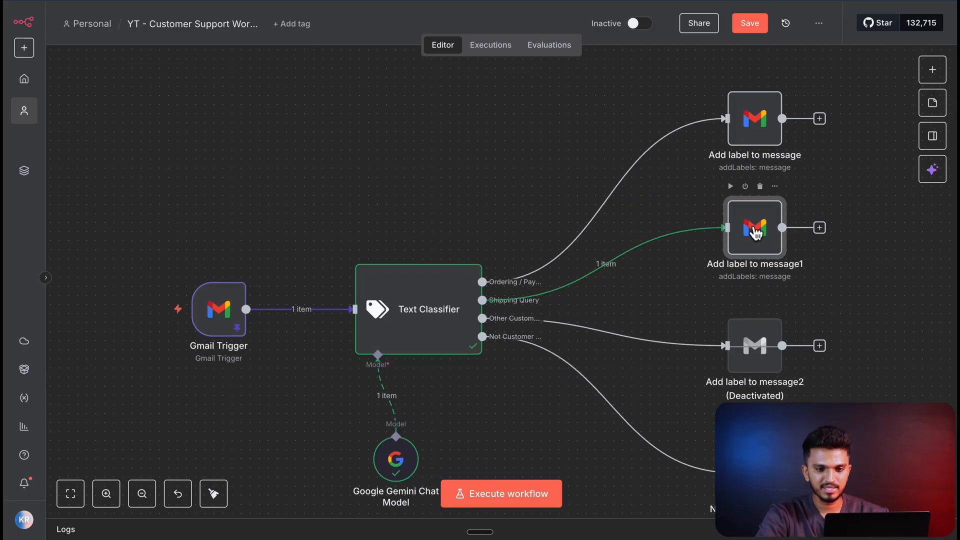
left_click(730, 187)
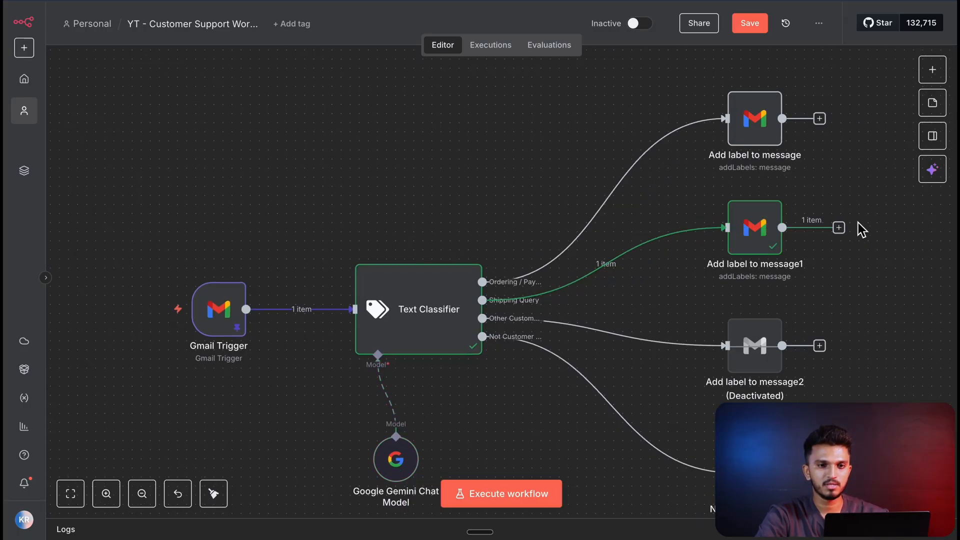
scroll(857, 229, "down", 1)
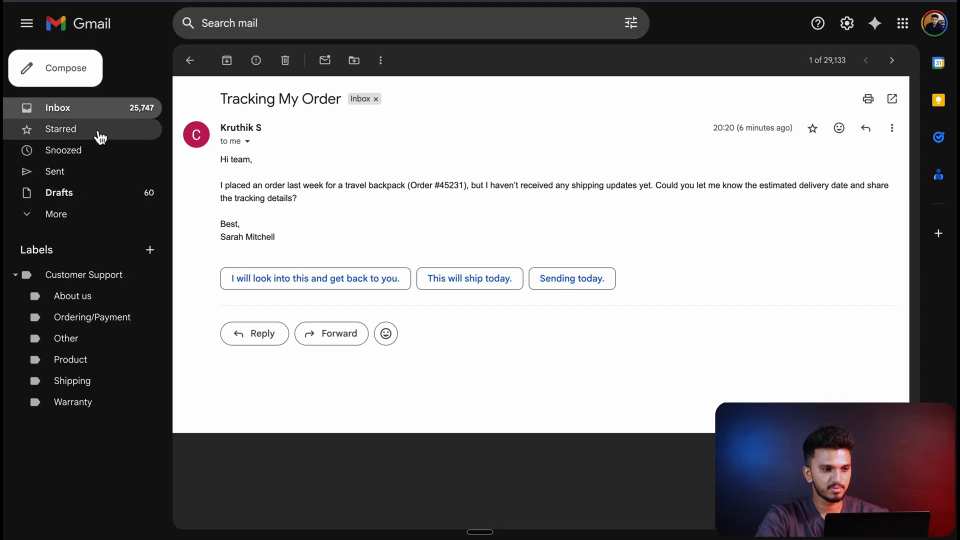
left_click(99, 110)
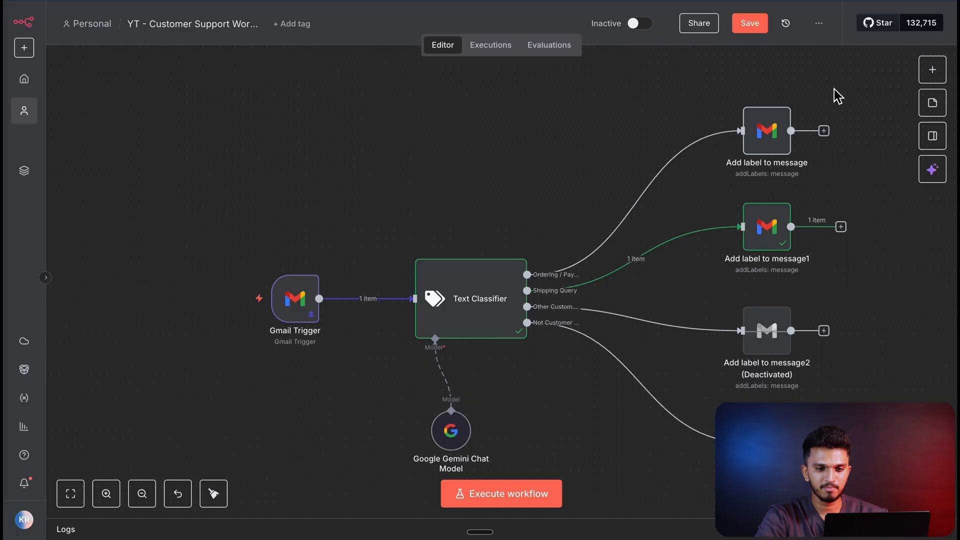
scroll(645, 260, "down", 3)
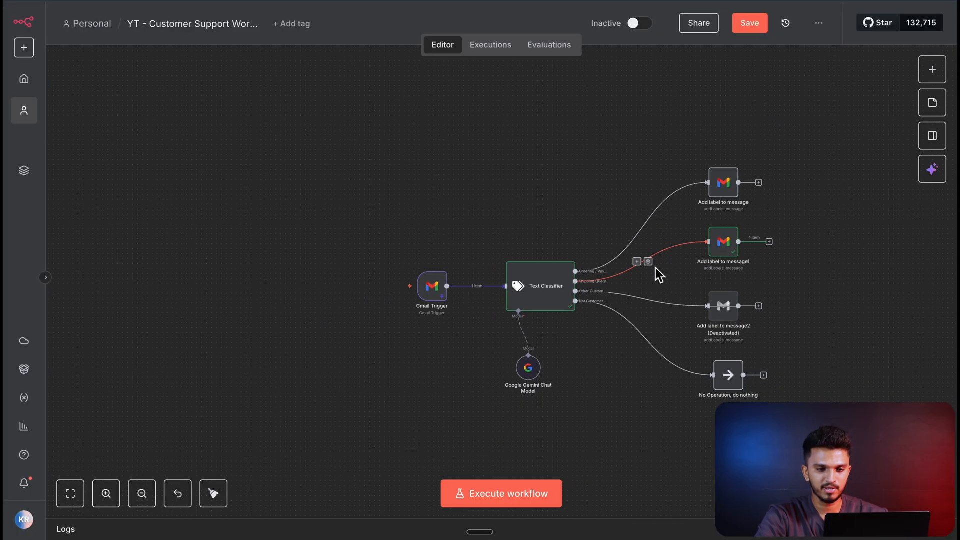
- Shift the first "Add label to message" node slightly away from the classifier and save the workflow
left_click(728, 183)
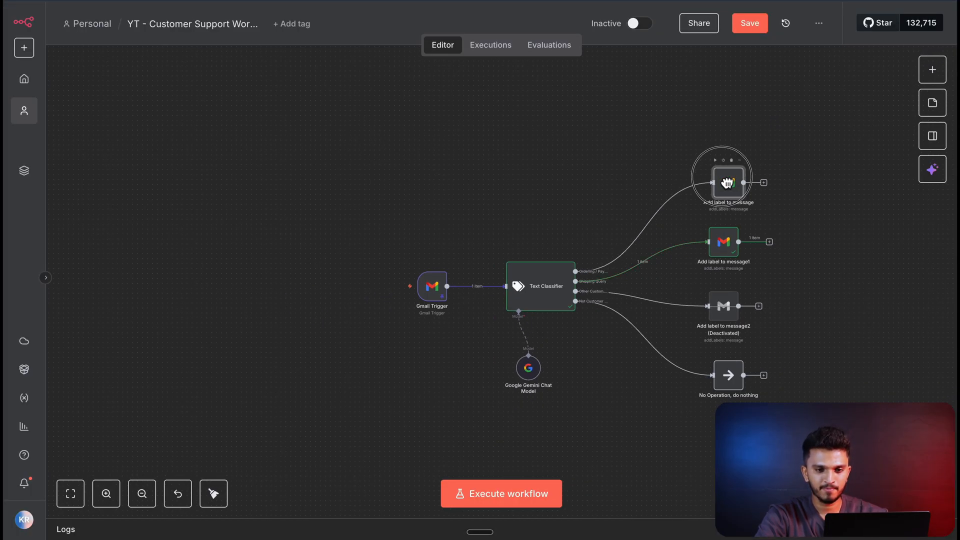
left_click(764, 31)
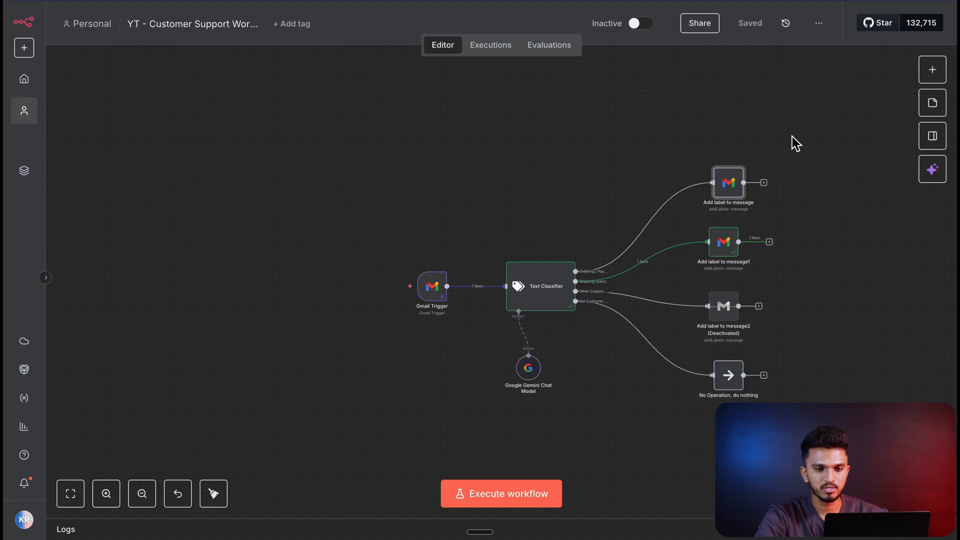
scroll(792, 136, "right", 3)
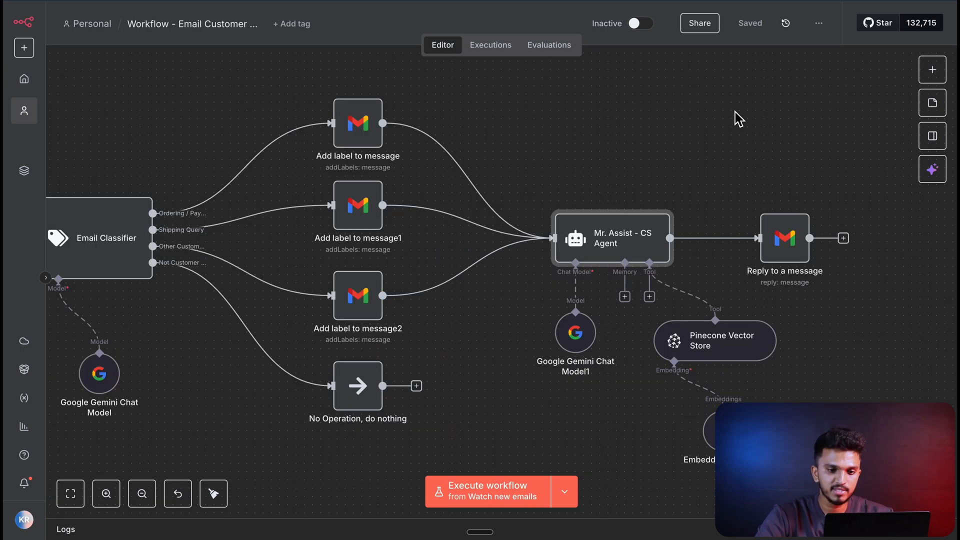
- Examine the finished workflow's Mr. Assist agent with its Pinecone Vector Store tool and the "Building the RAG Pipeline" section
scroll(673, 190, "up", 1)
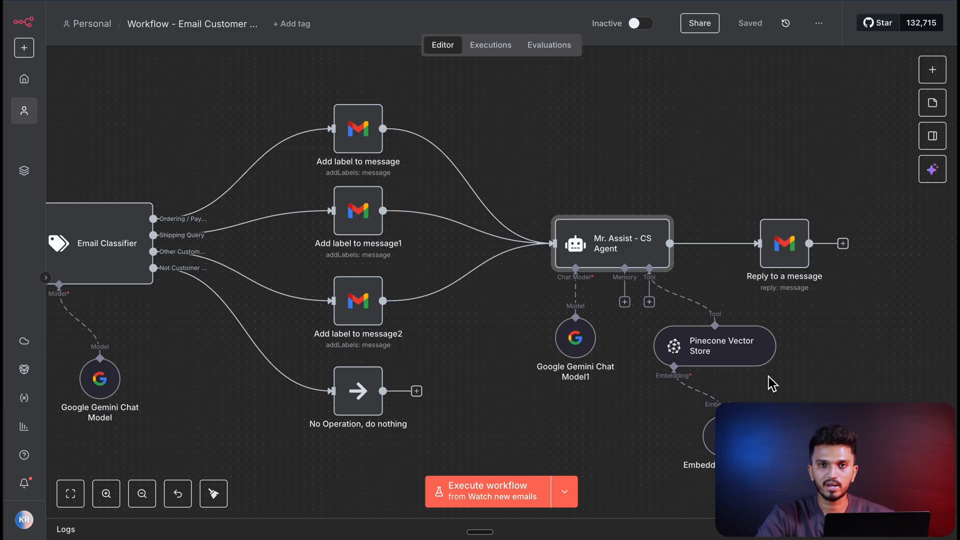
scroll(536, 371, "up", 1)
scroll(533, 370, "down", 5)
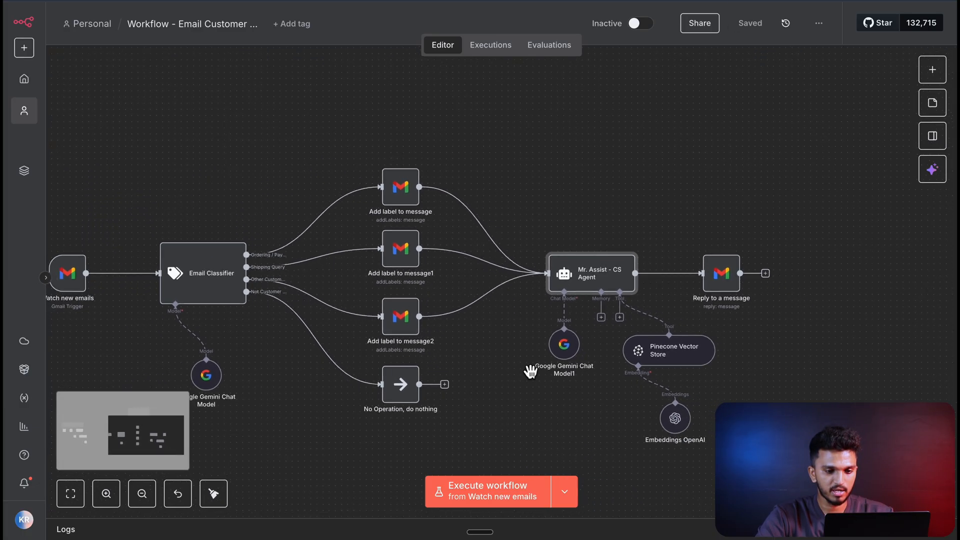
left_click_drag(289, 406, 884, 361)
left_click_drag(636, 242, 683, 263)
scroll(383, 294, "up", 5)
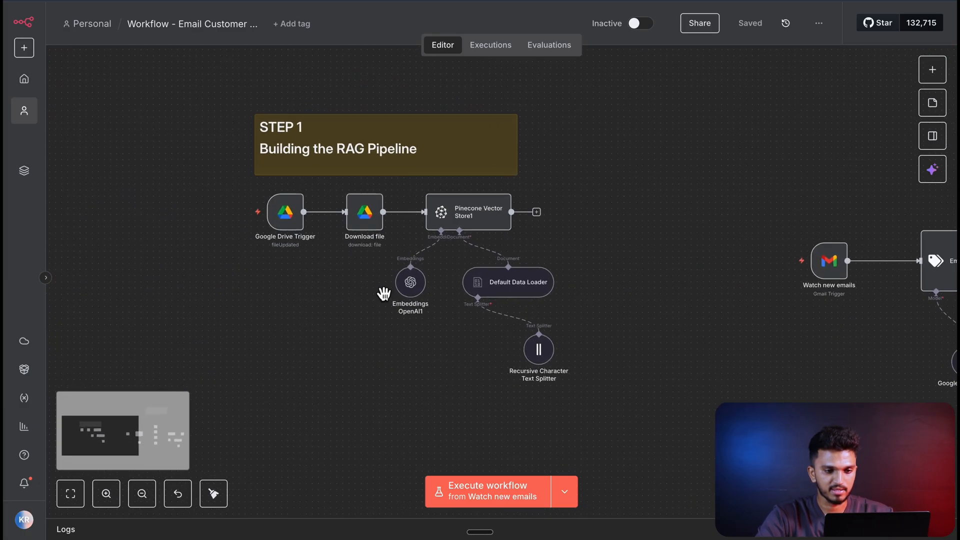
scroll(711, 222, "down", 3)
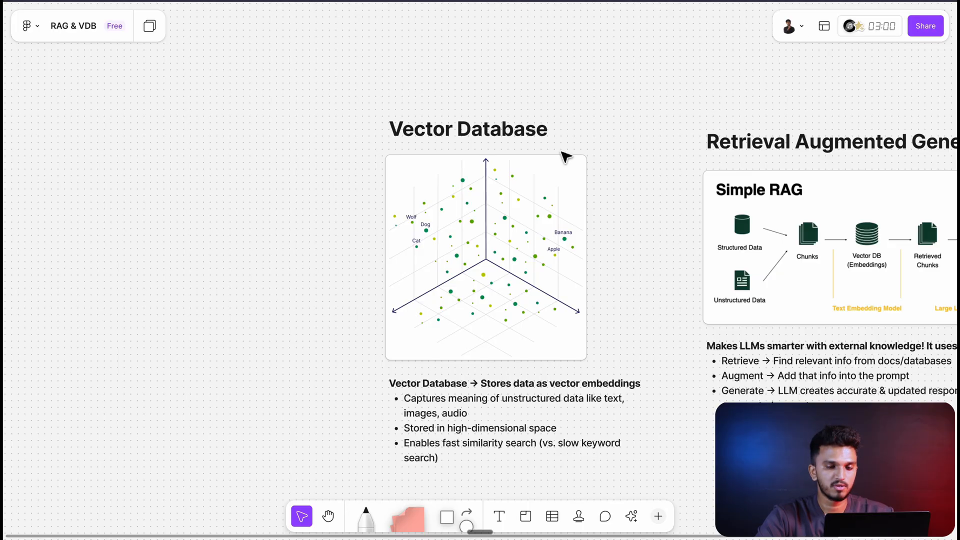
scroll(566, 155, "down", 1)
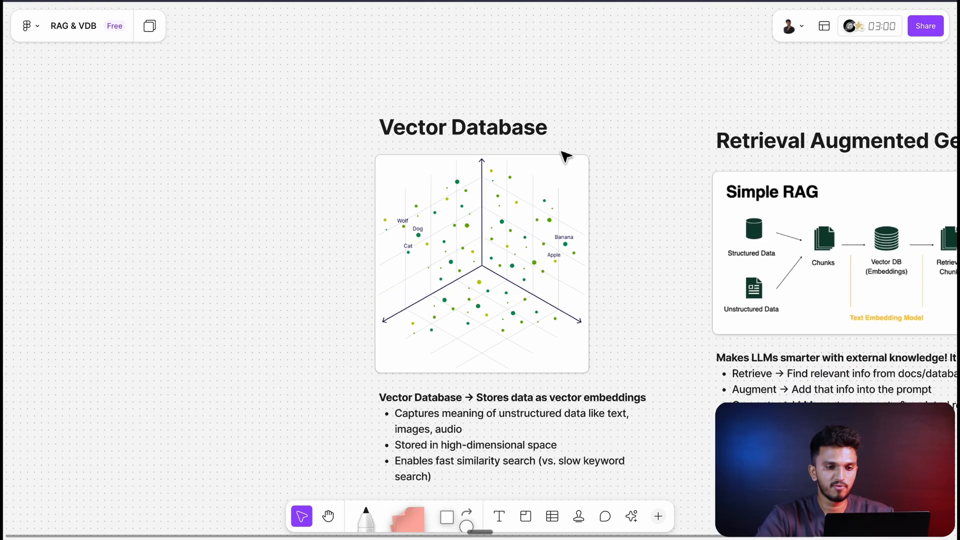
- Review the Vector Database and Retrieval Augmented Generation diagrams with their notes on the "RAG & VDB" FigJam board
scroll(632, 165, "up", 2)
scroll(632, 165, "down", 2)
scroll(633, 165, "up", 2)
scroll(631, 166, "up", 1)
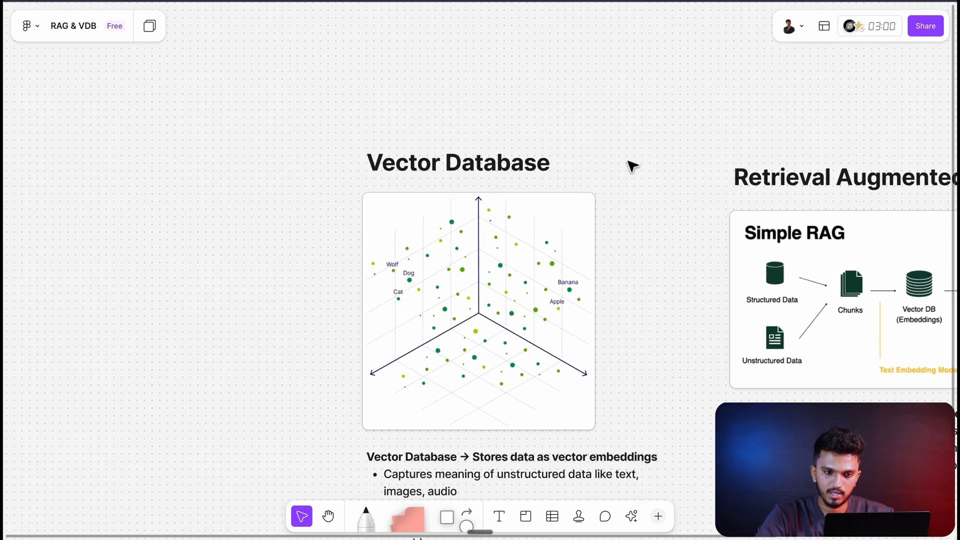
scroll(630, 165, "down", 5)
scroll(615, 166, "right", 5)
scroll(599, 162, "up", 5)
scroll(599, 163, "right", 1)
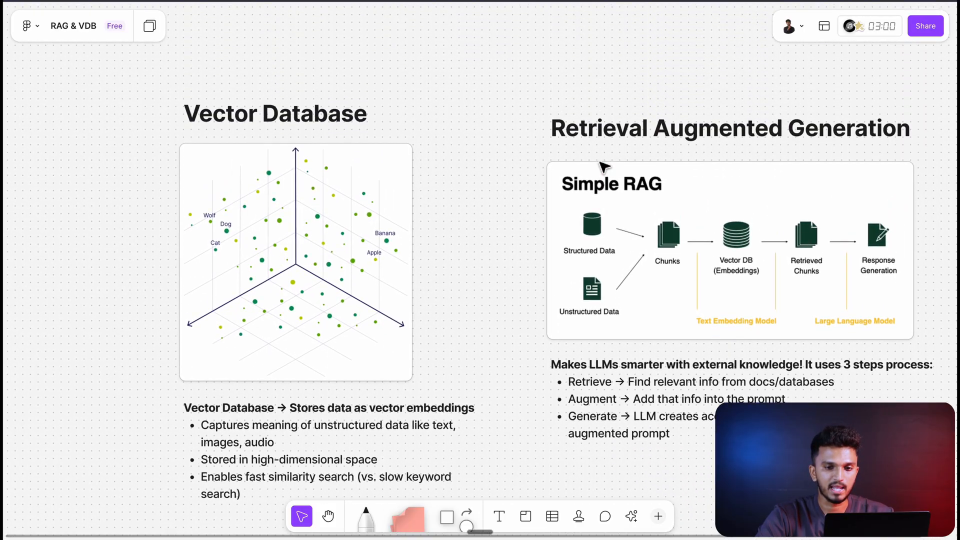
scroll(601, 163, "down", 1)
scroll(602, 163, "right", 1)
scroll(460, 274, "down", 1)
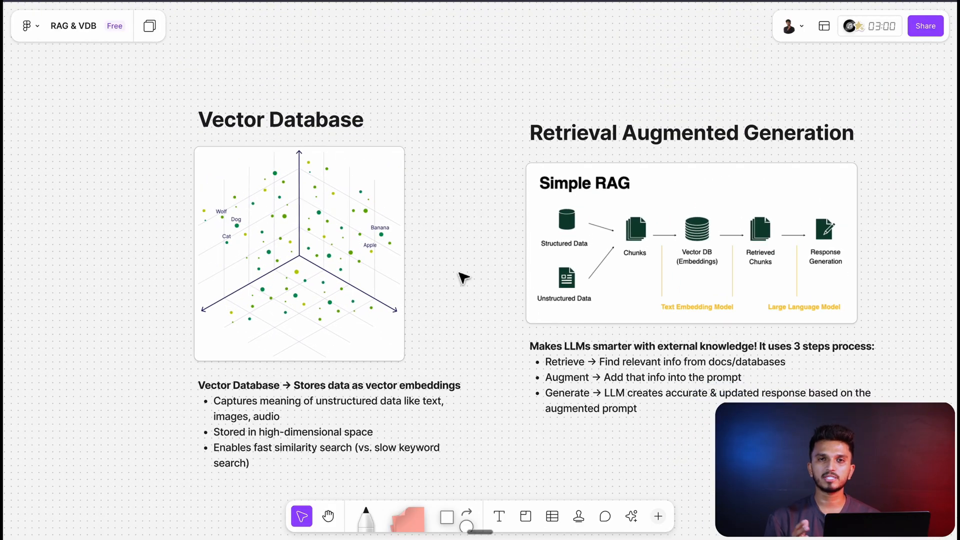
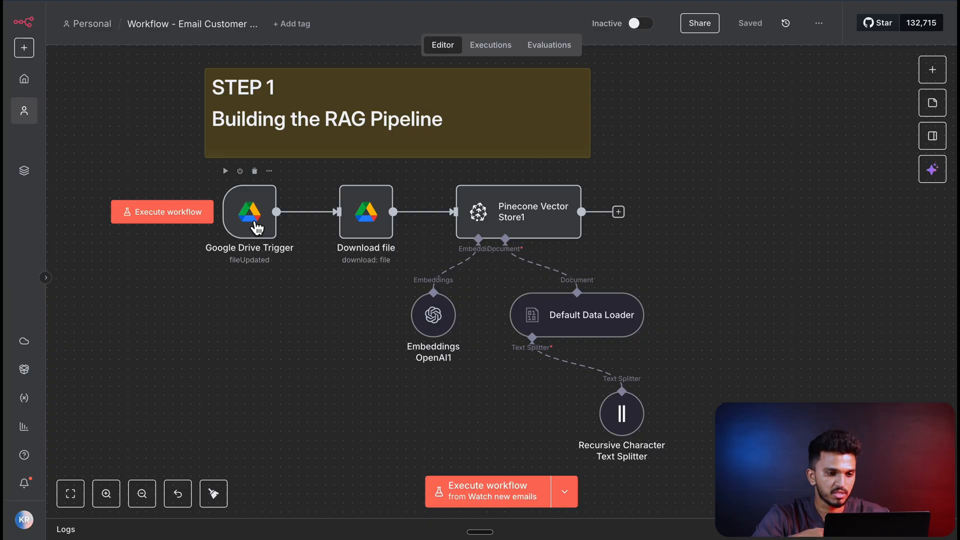
- Examine the Google Drive Trigger and Default Data Loader settings in the finished workflow's RAG pipeline, spacing out the nodes below the Pinecone store
double_click(256, 228)
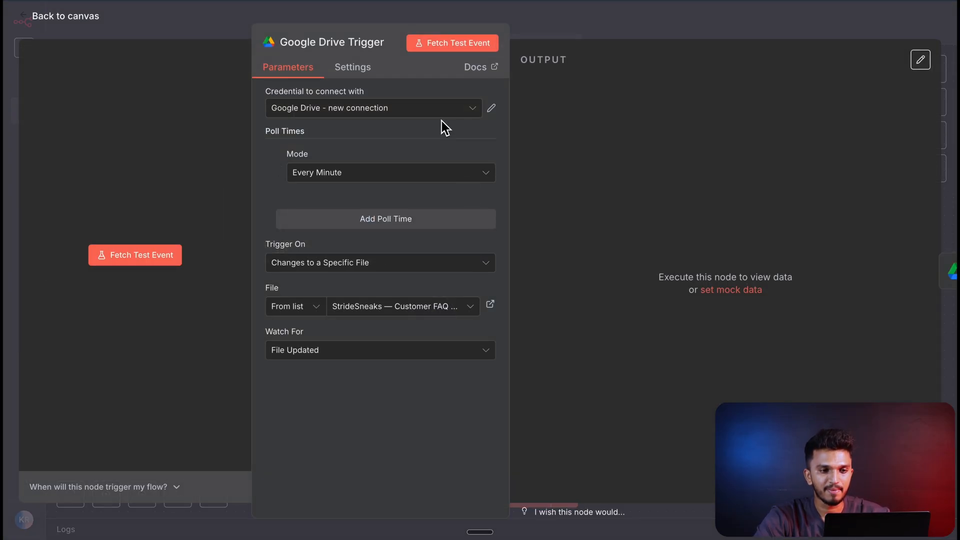
left_click(88, 24)
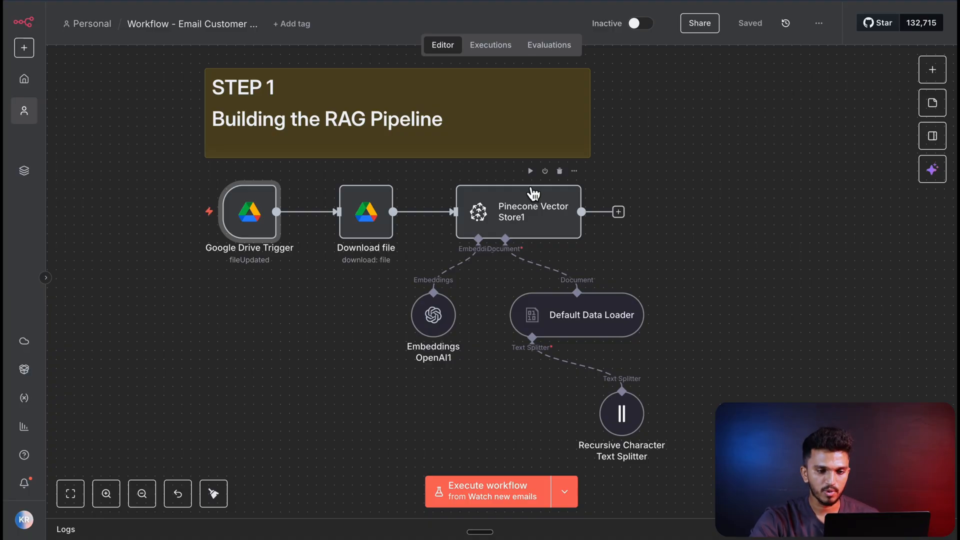
left_click_drag(433, 320, 442, 338)
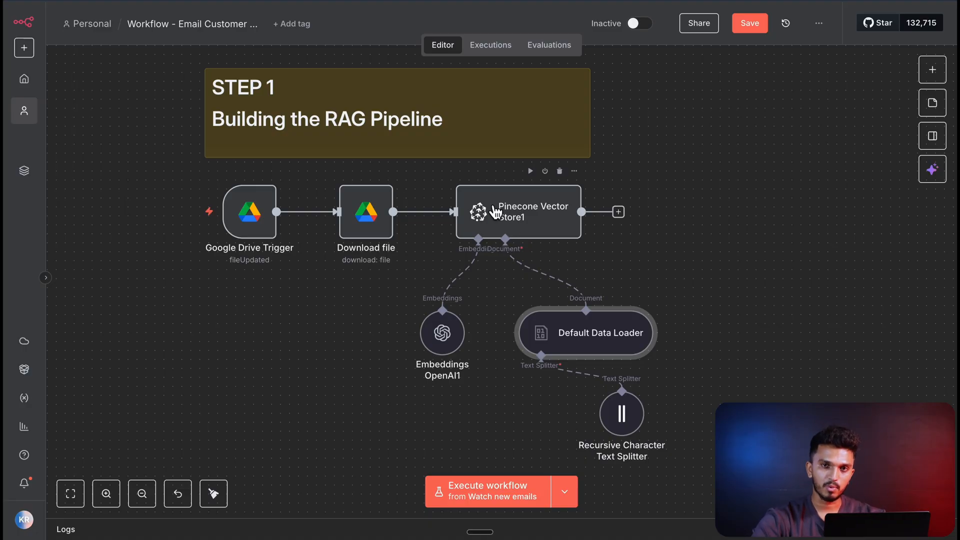
double_click(589, 343)
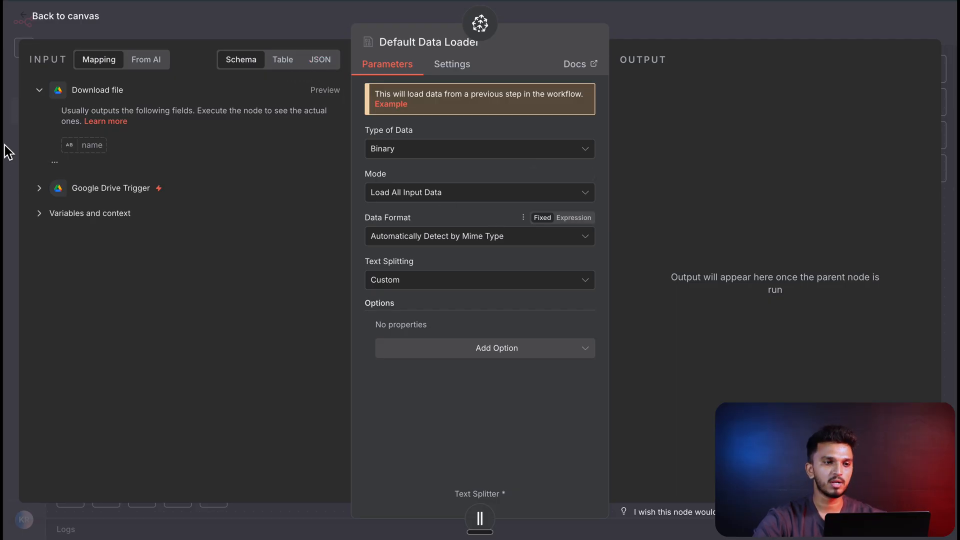
left_click(51, 20)
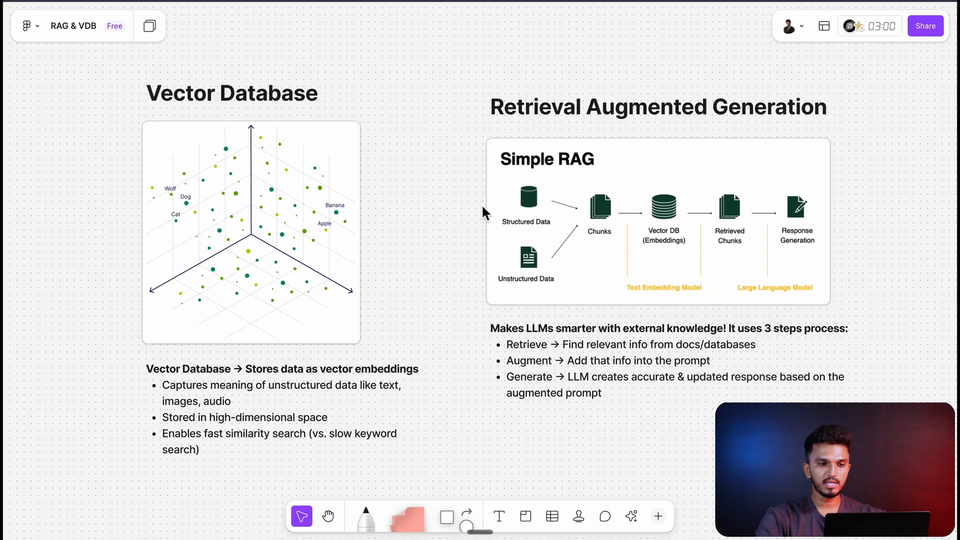
scroll(482, 204, "up", 5)
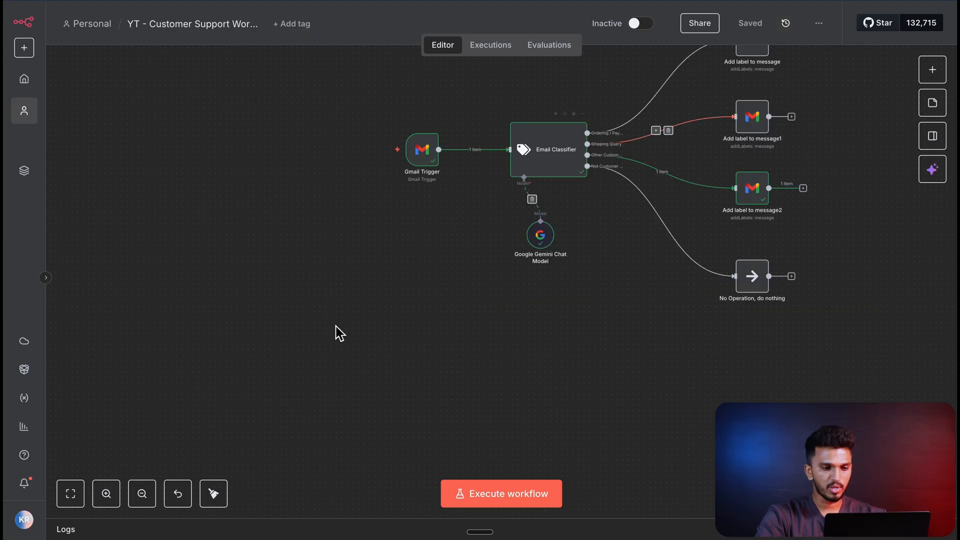
- Add a Google Drive trigger for changes to a specific file to the YT customer support workflow
key("Tab")
type("google drive")
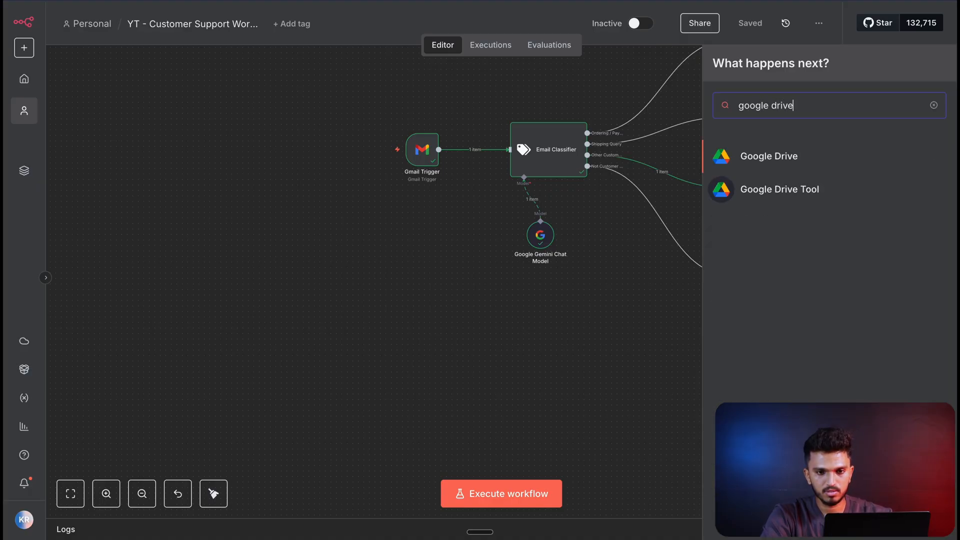
left_click(800, 170)
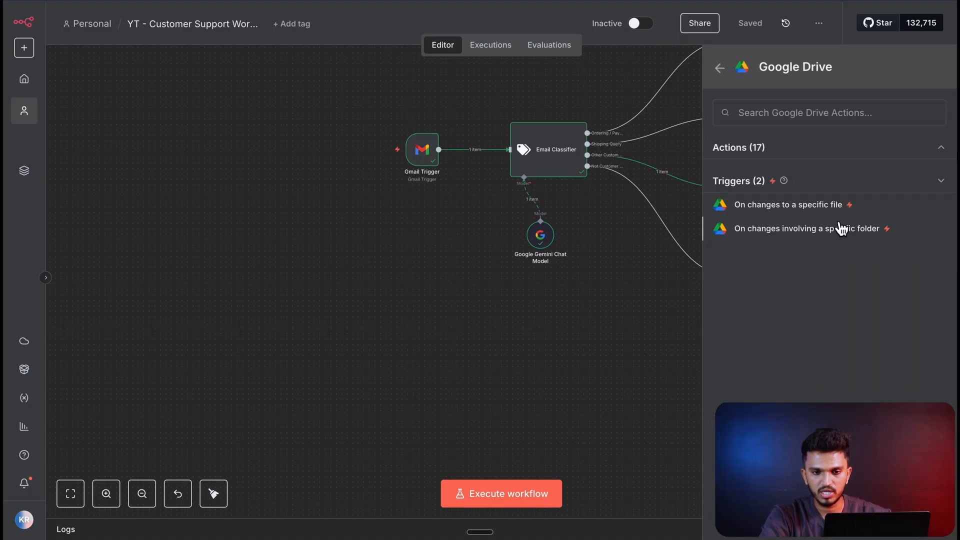
left_click(834, 206)
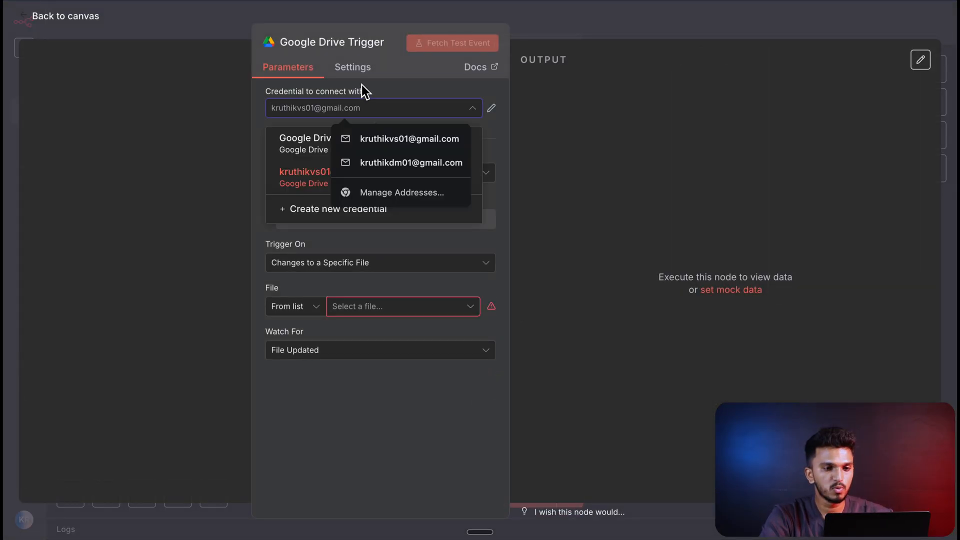
- Review the form for a new Google Drive OAuth2 credential and its n8n setup documentation, and close the form without saving
left_click(404, 89)
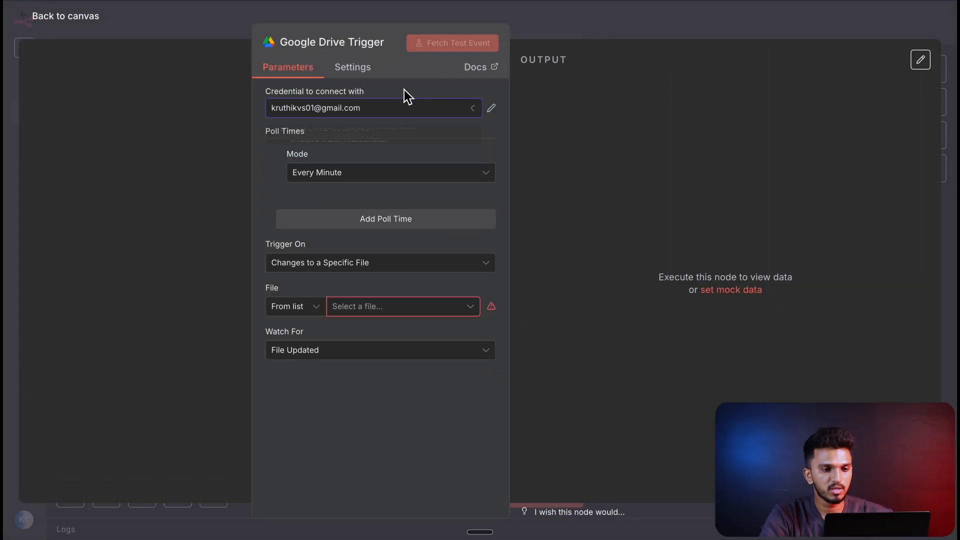
left_click(382, 118)
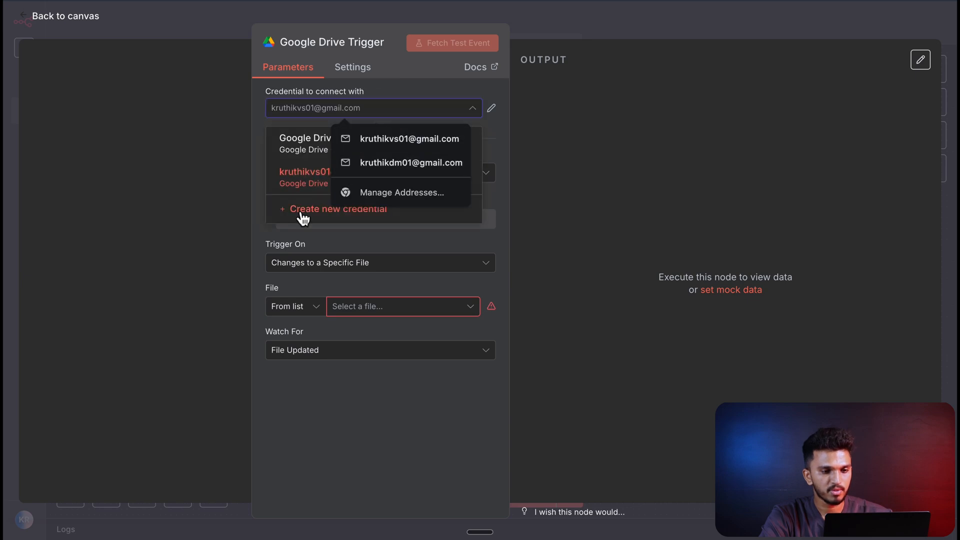
left_click(303, 216)
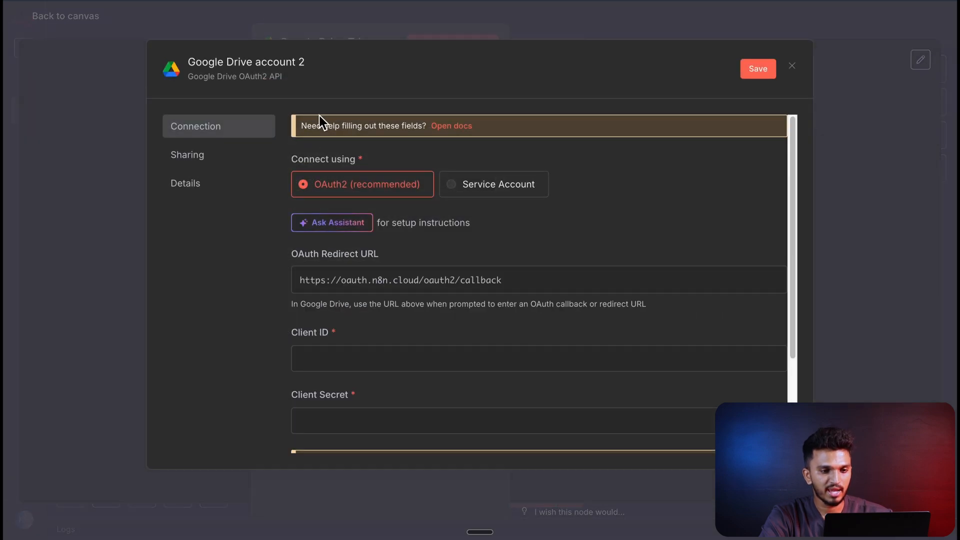
left_click(457, 127)
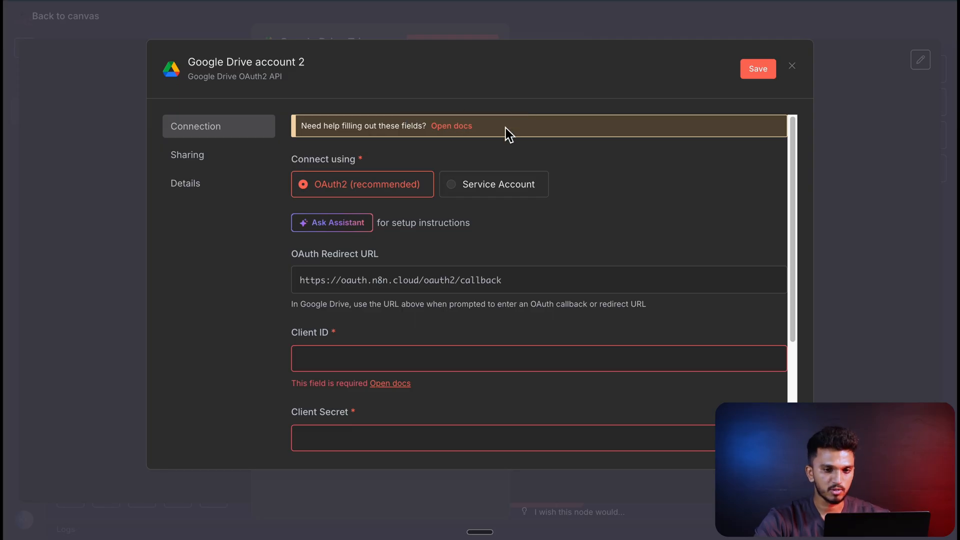
scroll(506, 128, "down", 2)
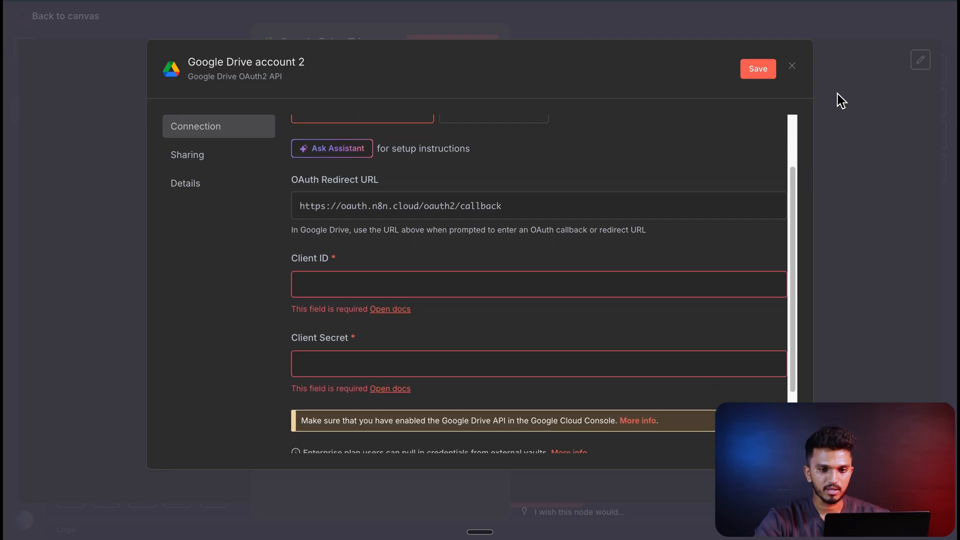
left_click(792, 66)
- Move the Google Drive Trigger node to the empty canvas area below the Gmail Trigger and reopen its settings
left_click(516, 300)
left_click_drag(502, 395, 303, 376)
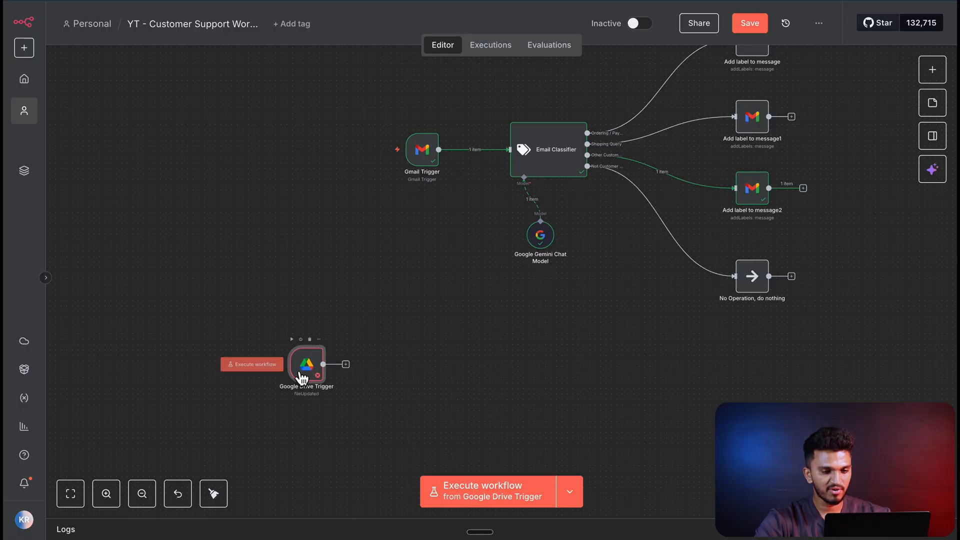
scroll(305, 372, "up", 3)
double_click(312, 374)
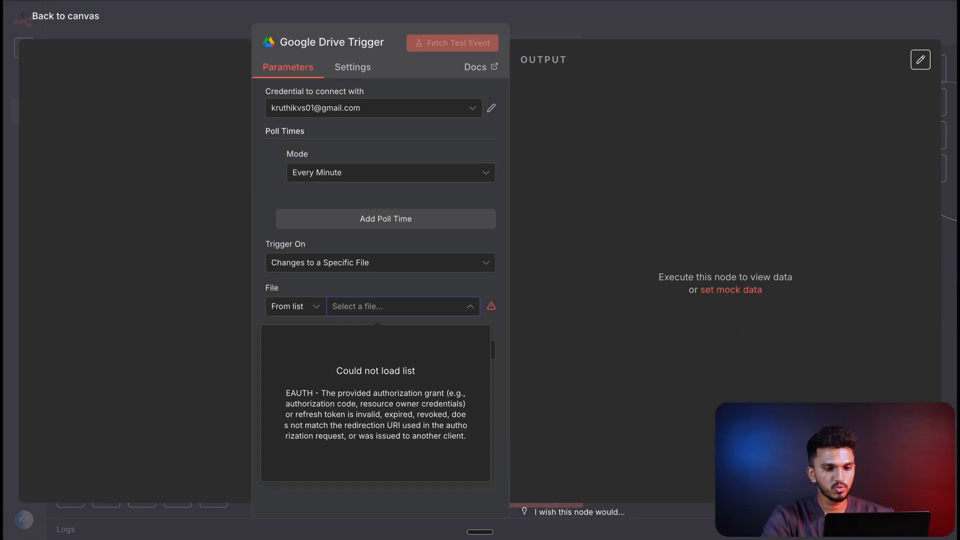
- Read through the "StrideSneaks — Customer FAQ & Policy Guide" PDF stored in the n8n folder on Google Drive
left_click(390, 1)
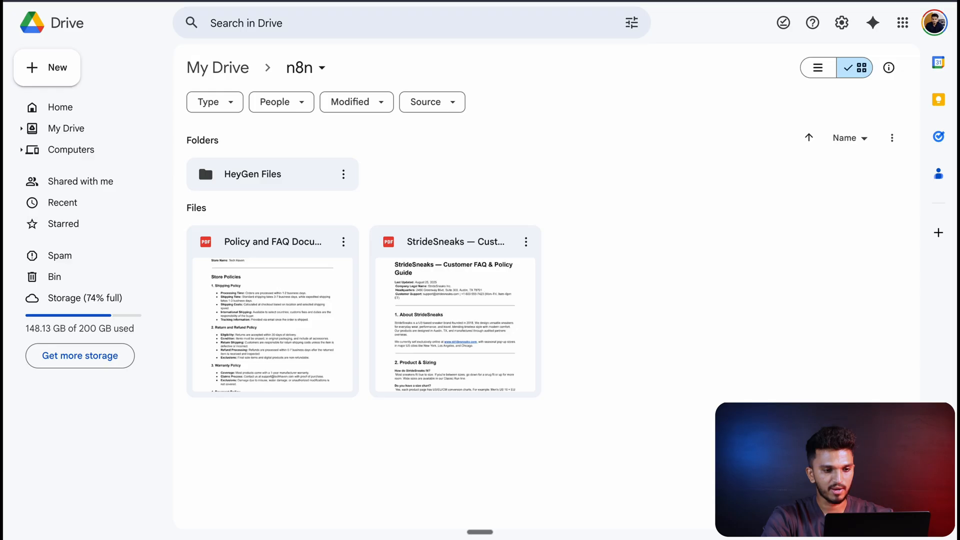
double_click(380, 254)
scroll(380, 256, "up", 1)
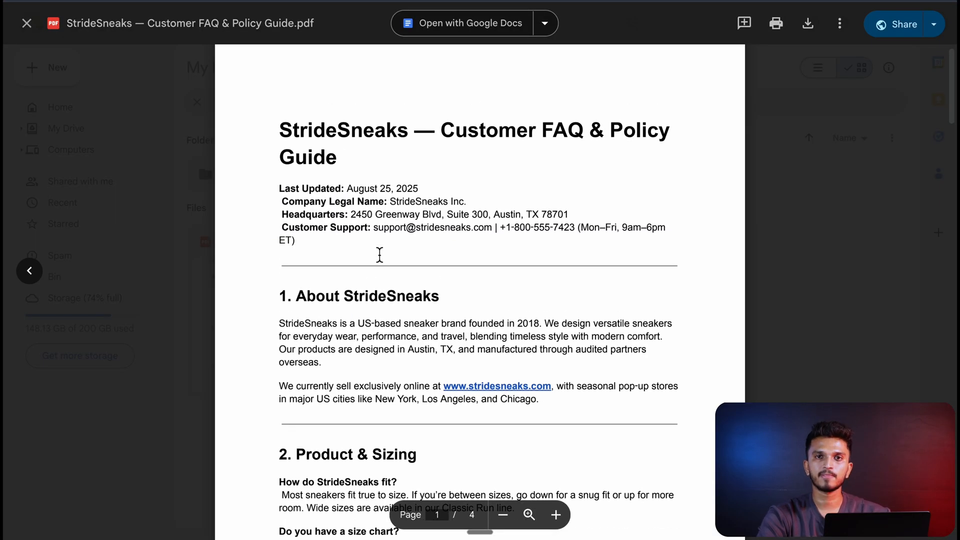
scroll(380, 254, "down", 2)
scroll(380, 254, "up", 1)
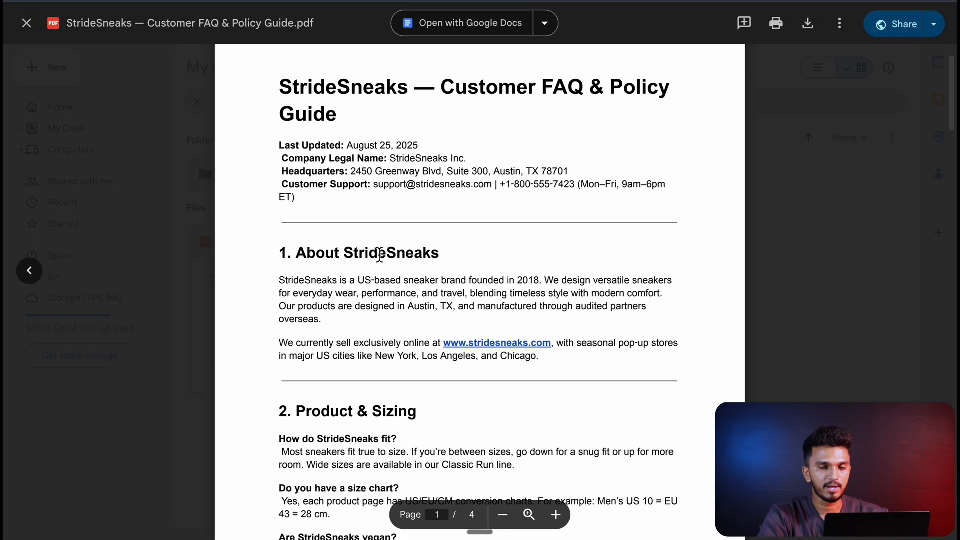
scroll(379, 255, "down", 20)
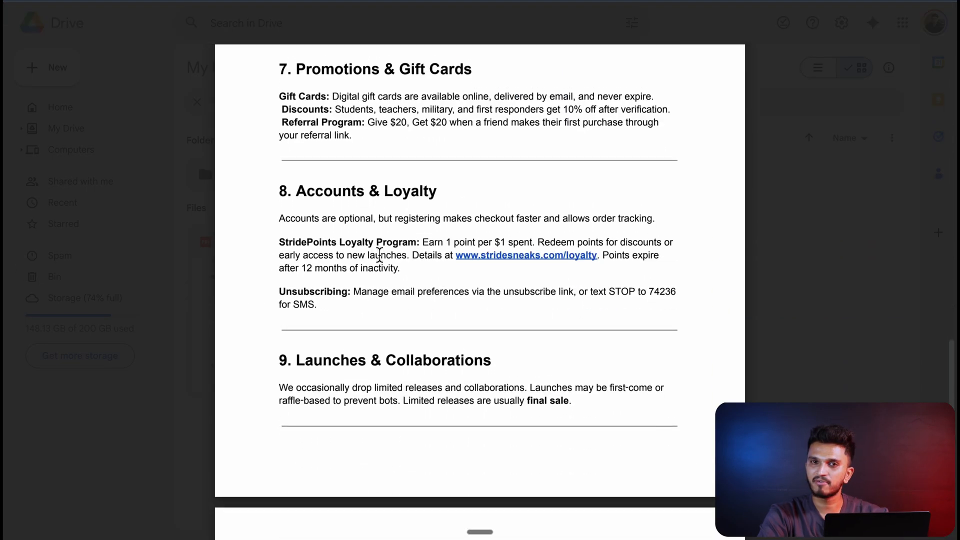
scroll(380, 256, "up", 20)
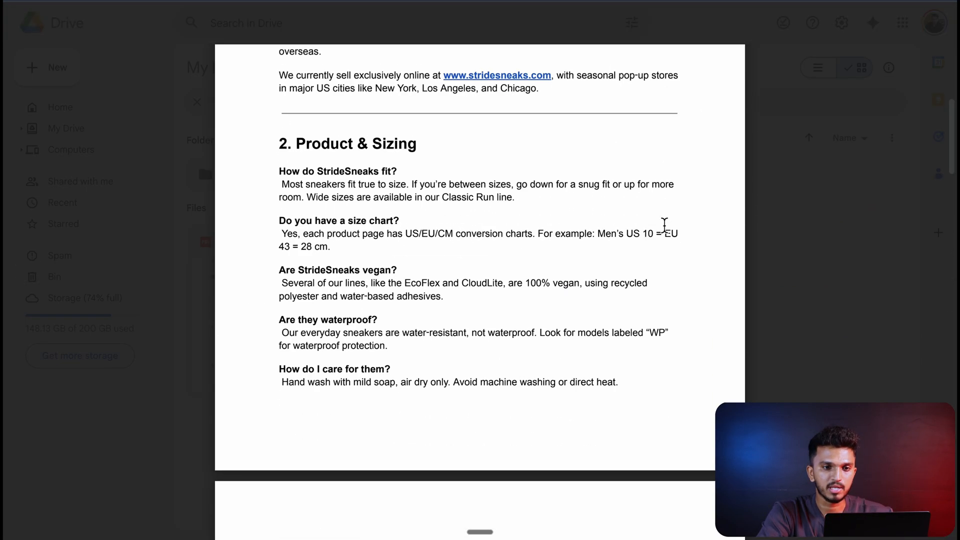
scroll(627, 164, "up", 6)
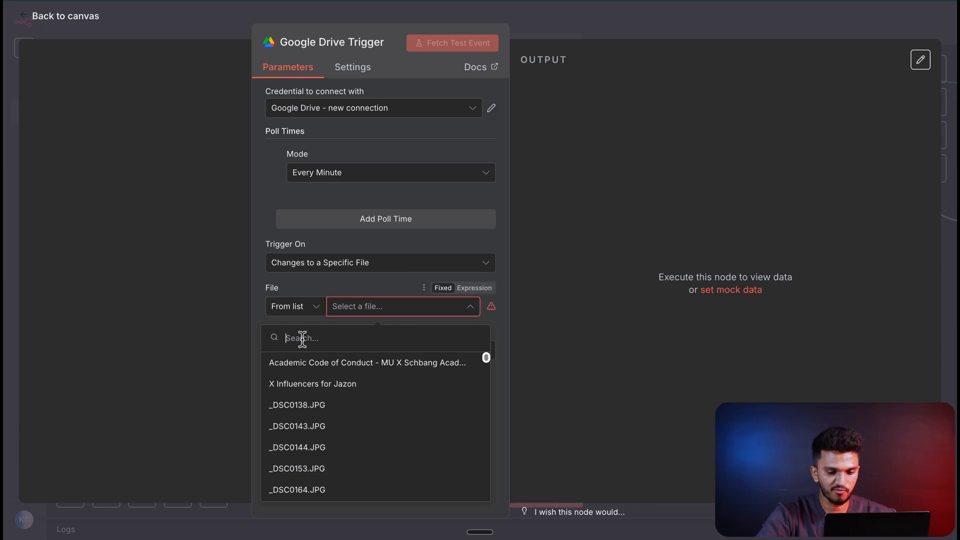
- Choose the StrideSneaks Customer FAQ file as the file the trigger watches, fetch a test event and check its output
type("stridesnea")
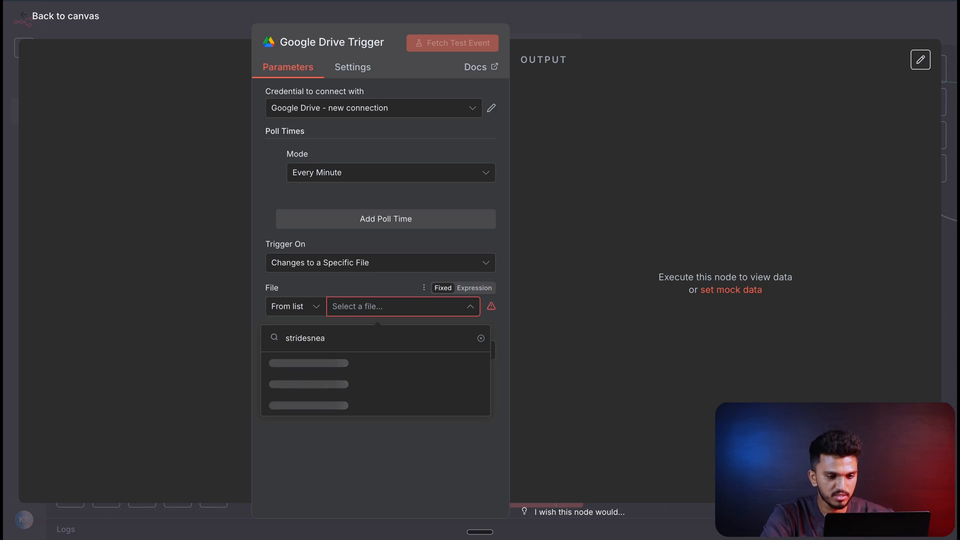
left_click(313, 373)
left_click(170, 253)
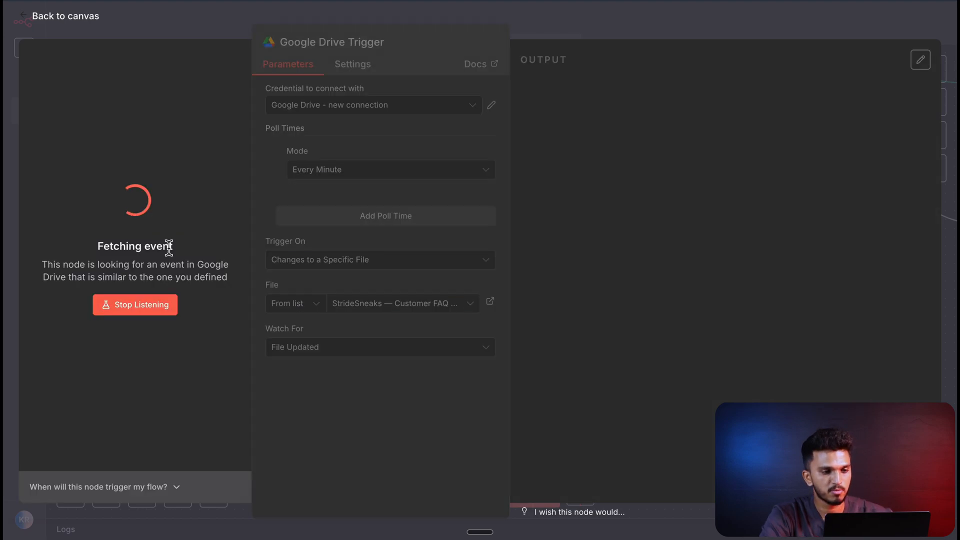
scroll(727, 268, "down", 15)
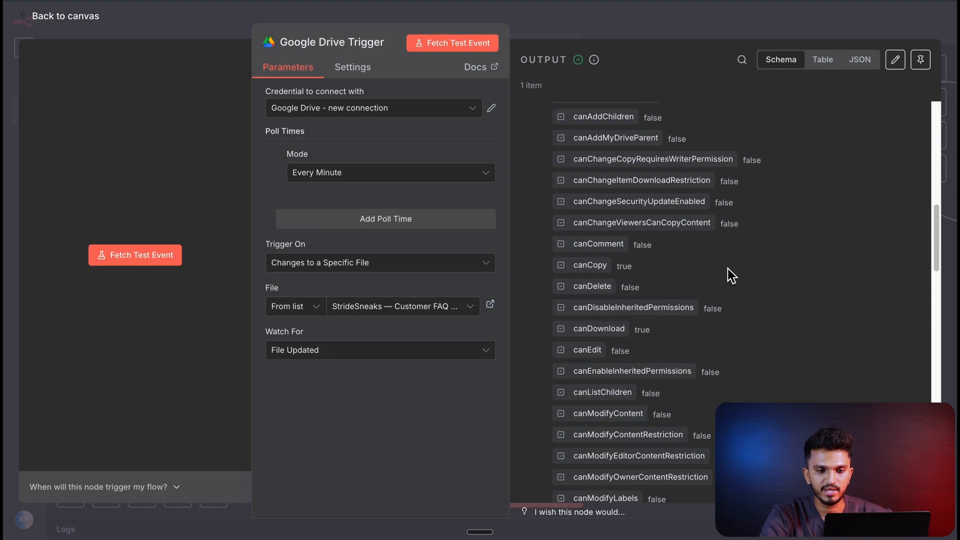
scroll(728, 268, "down", 10)
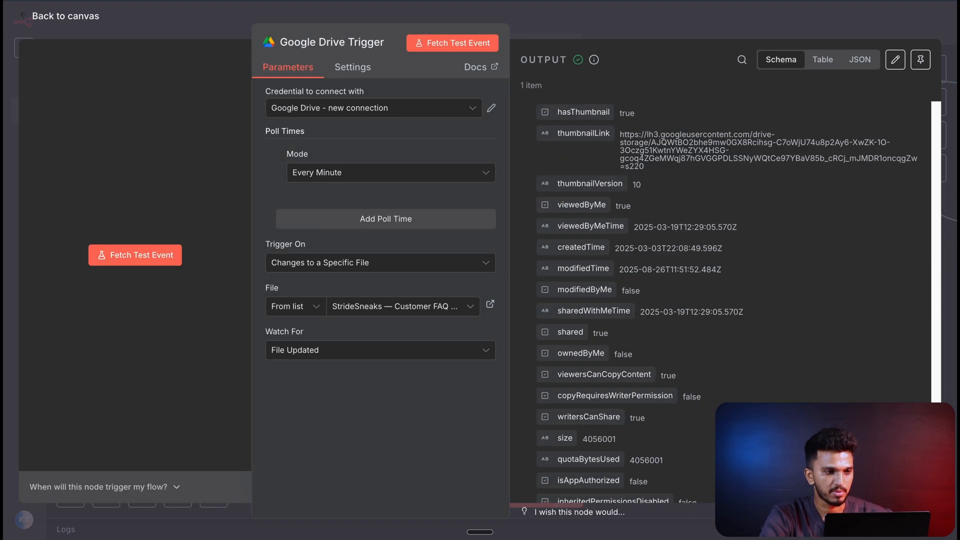
left_click(61, 31)
- Add a Google Drive "Download file" action after the Google Drive Trigger
scroll(456, 287, "up", 3)
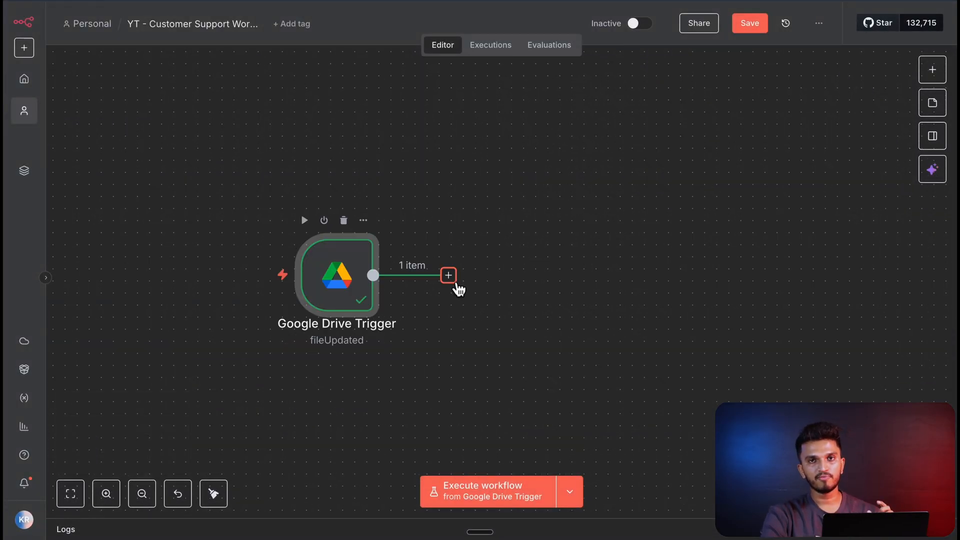
left_click(448, 275)
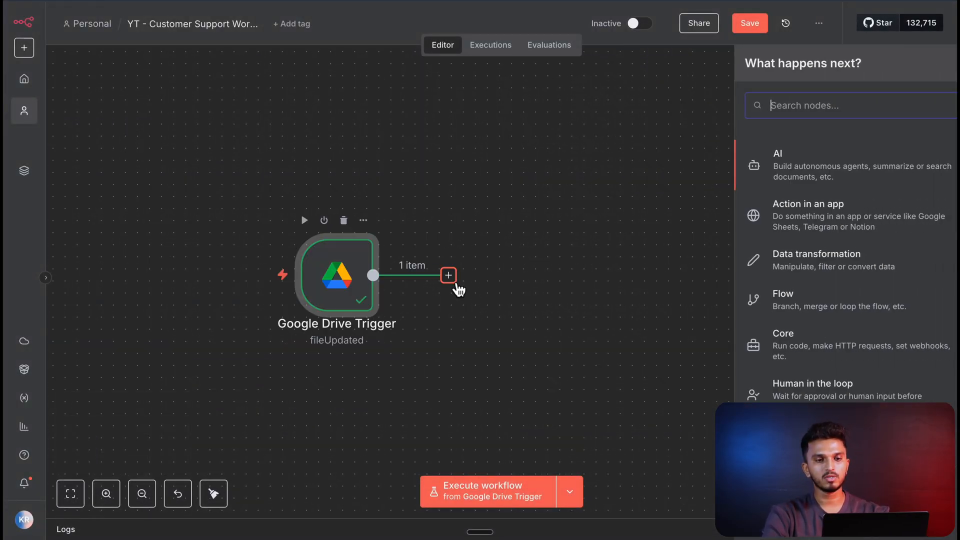
type("google d")
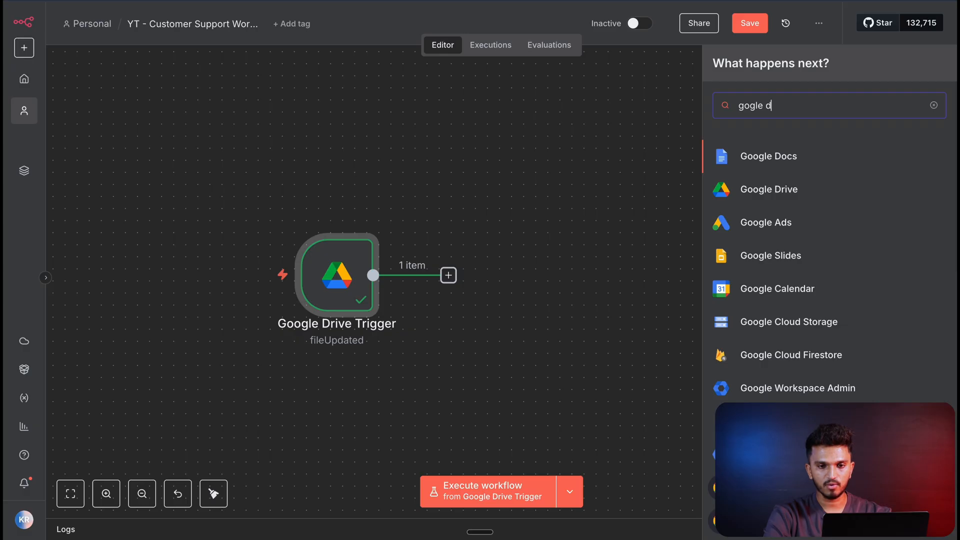
key("BackSpace")
key("BackSpace")
key("BackSpace")
key("BackSpace")
key("BackSpace")
type("fle")
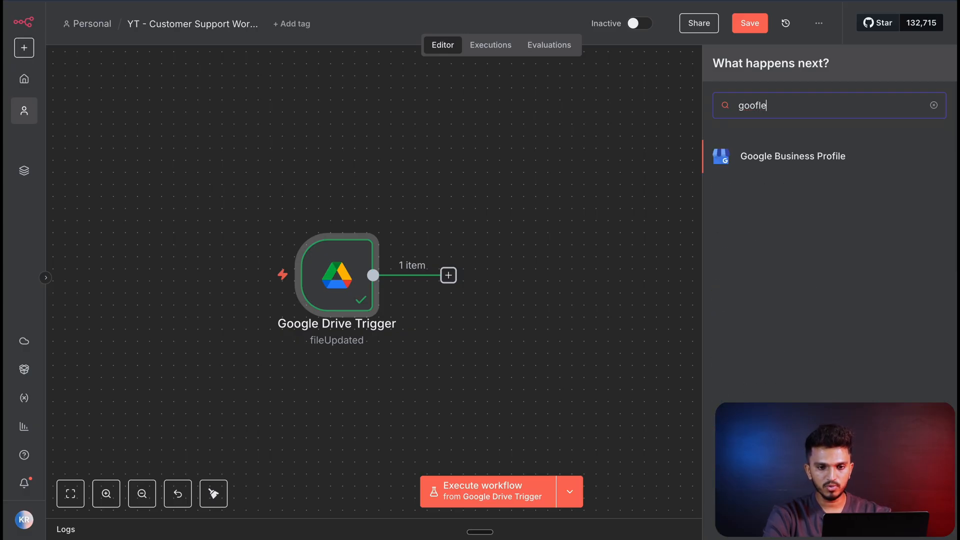
key("BackSpace")
key("BackSpace")
key("BackSpace")
type("gle d")
left_click(782, 193)
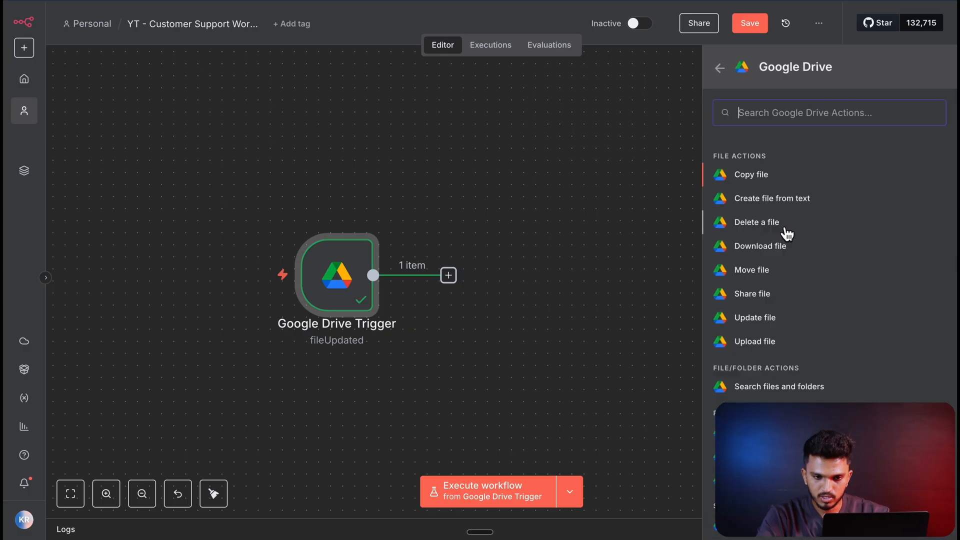
scroll(787, 233, "down", 1)
left_click(772, 230)
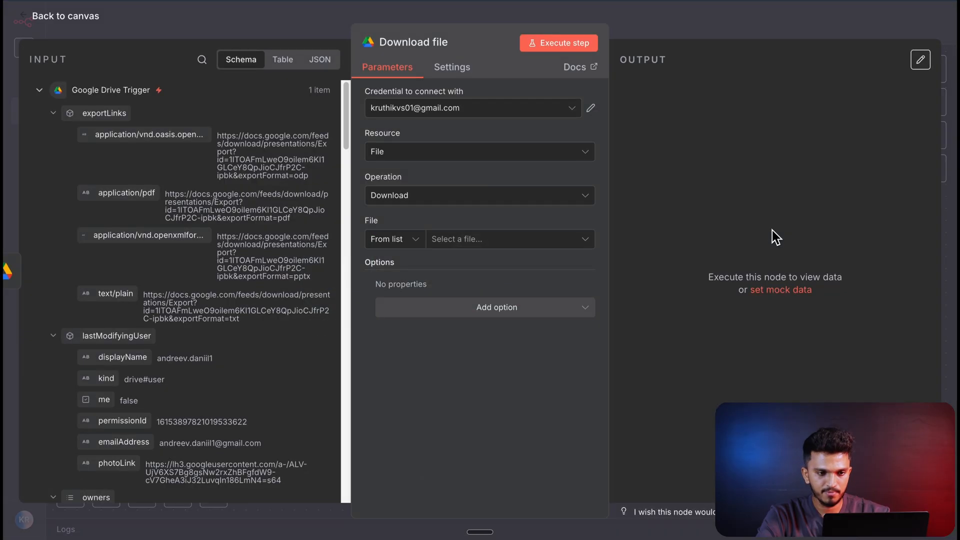
- Set the download node to the "Google Drive - new connection" credential and the StrideSneaks Customer FAQ file, and execute it
left_click(484, 115)
left_click(402, 142)
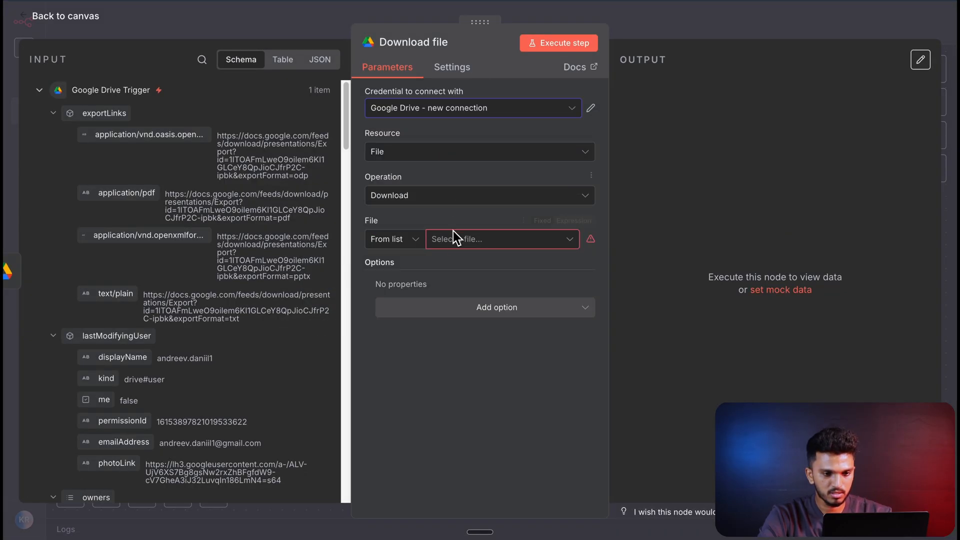
left_click(454, 238)
type("steidesneak")
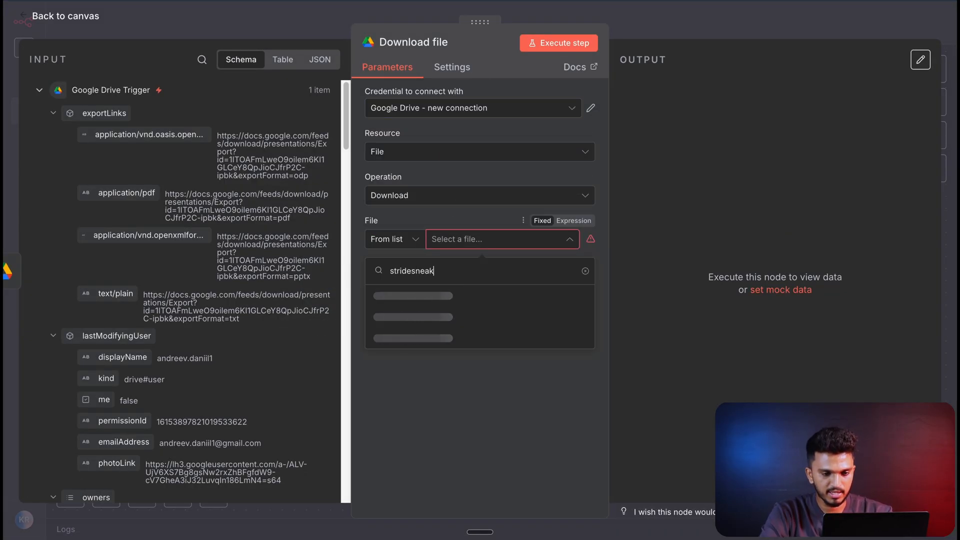
left_click(457, 295)
left_click(561, 44)
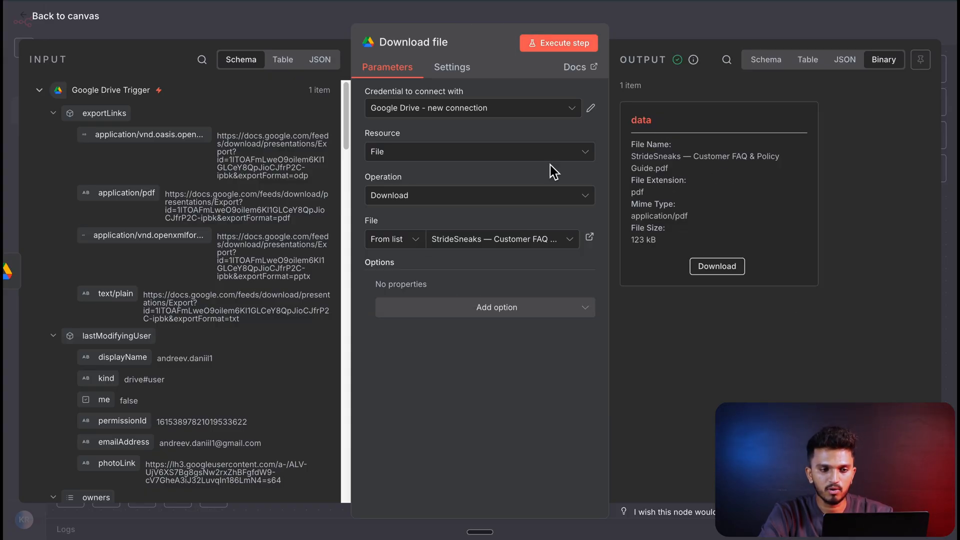
left_click(59, 21)
- Add a Pinecone Vector Store "Add documents to vector store" action after the Download file node
left_click(623, 287)
type("pine")
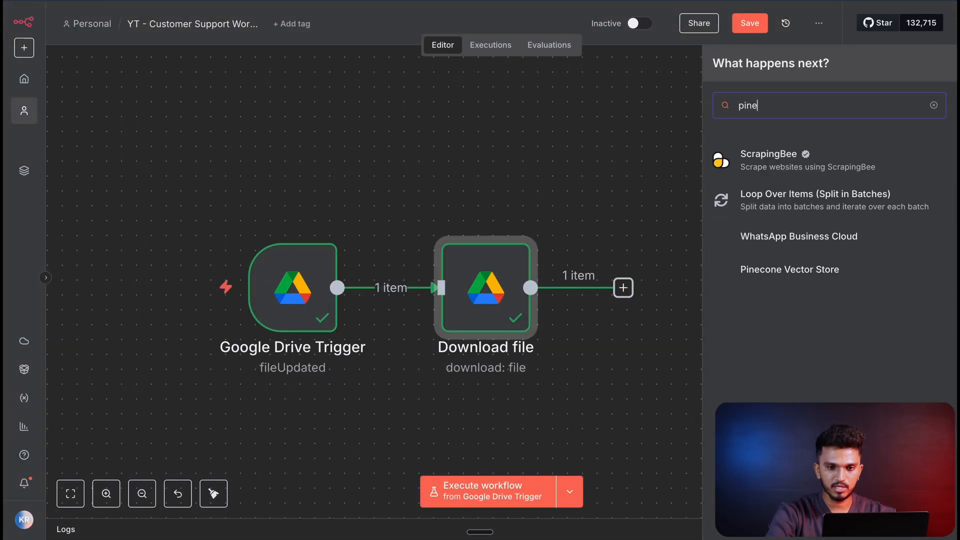
type("cone")
left_click(766, 167)
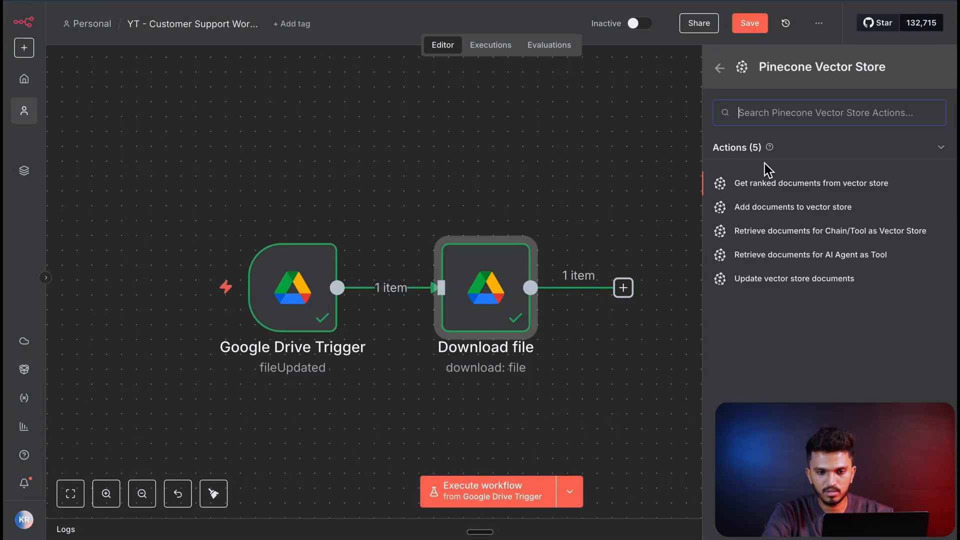
left_click(793, 207)
- Check the new-credential option for the Pinecone node and where Pinecone generates API keys
left_click(465, 155)
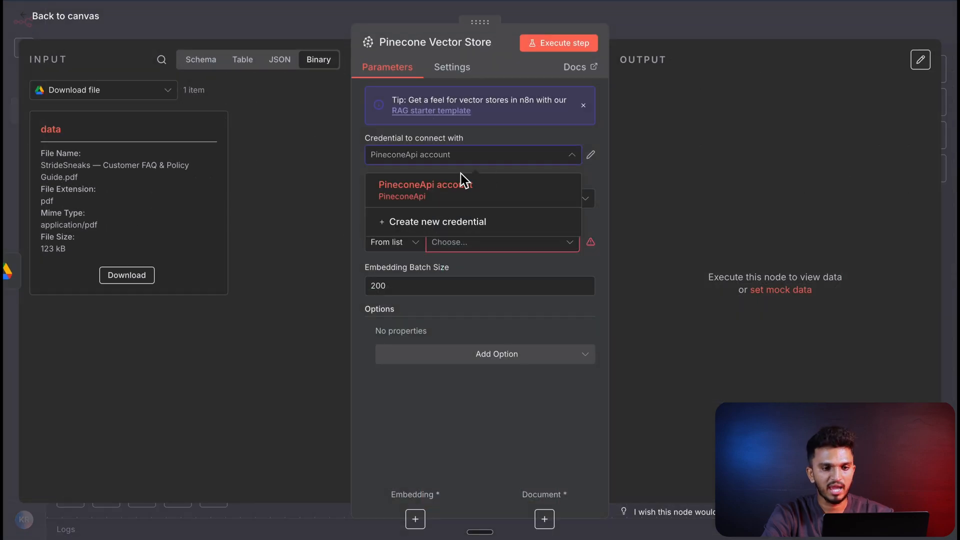
left_click(437, 223)
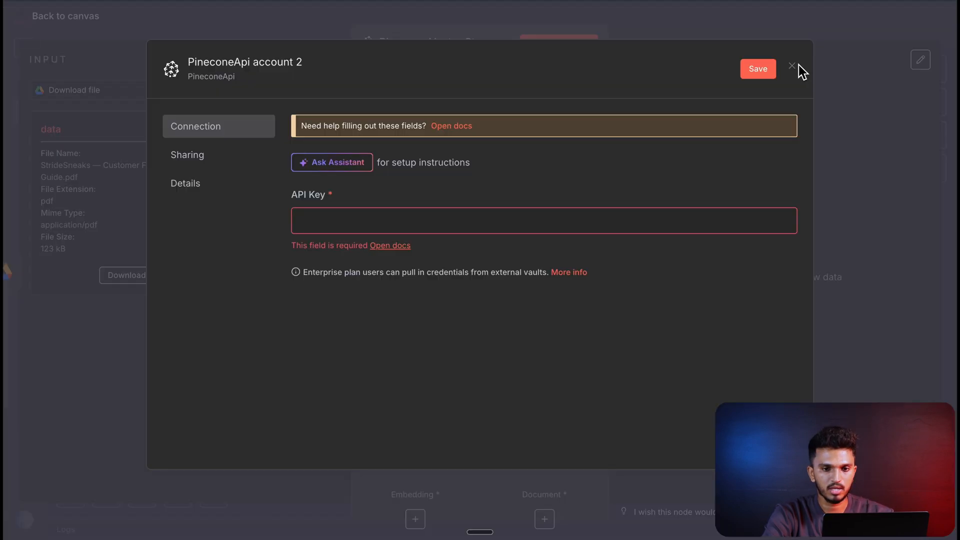
left_click(796, 66)
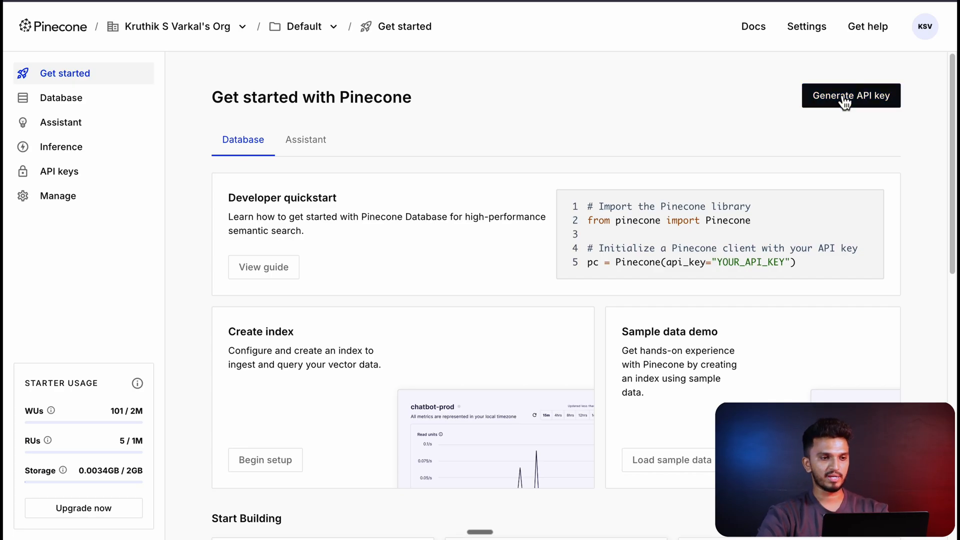
- Start a new index in the Pinecone database and name it "demo-stridesneaks"
left_click(107, 100)
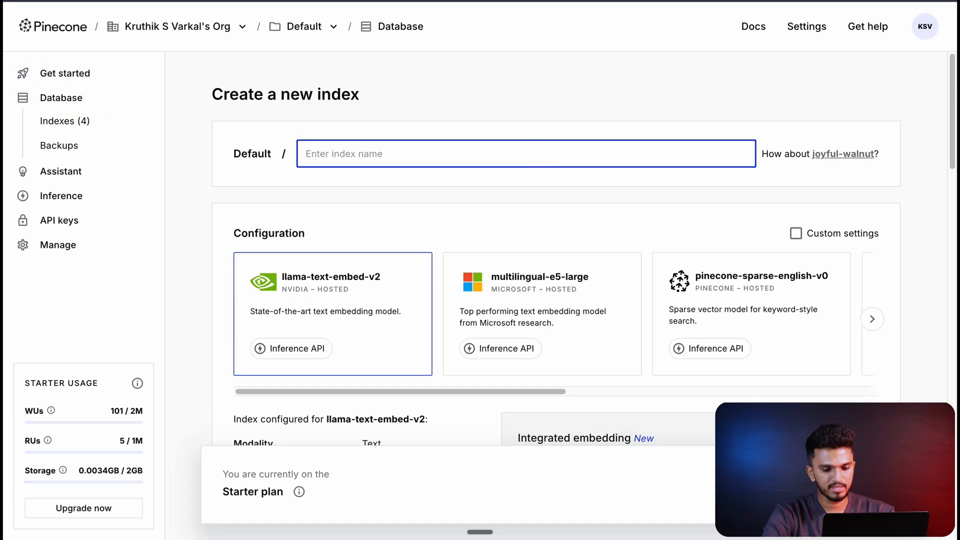
type("demo")
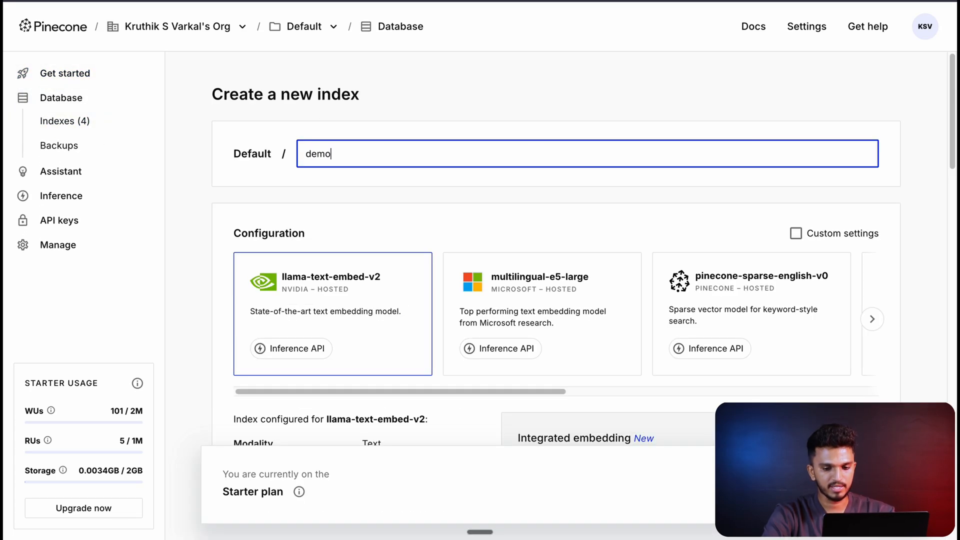
type("-stridesn")
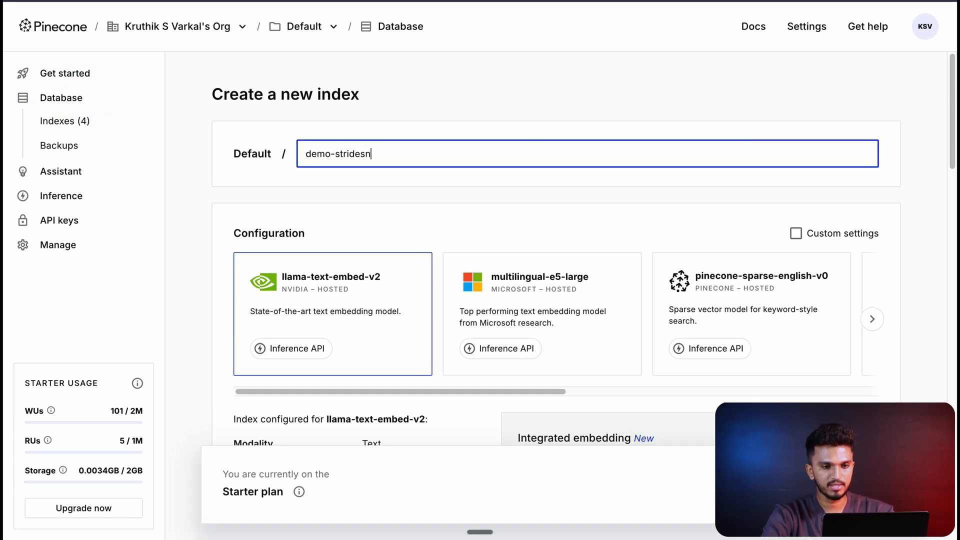
type("eaks")
- Configure the index for OpenAI's text-embedding-3-small model with 512 dimensions on serverless AWS, and create it
scroll(545, 307, "down", 2)
left_click_drag(545, 307, 847, 313)
left_click(601, 239)
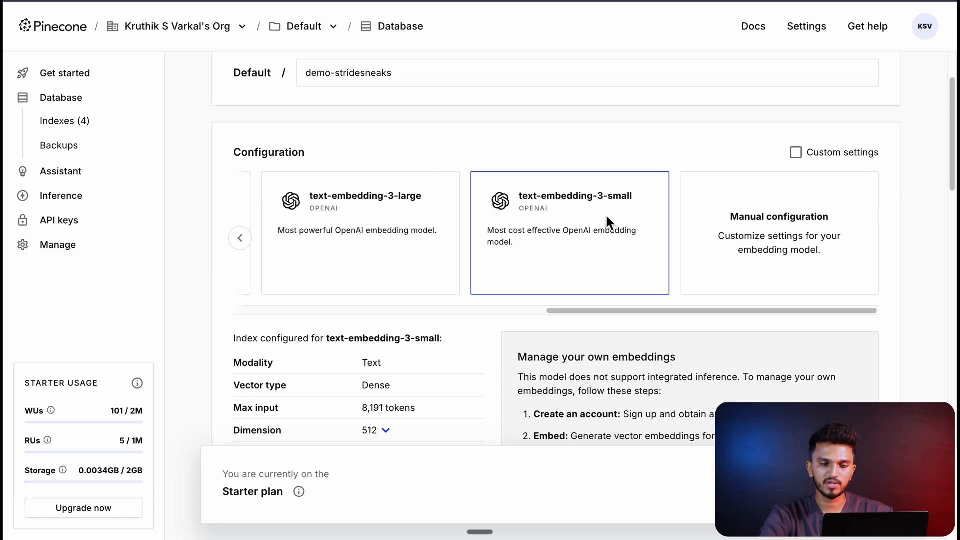
scroll(606, 217, "down", 1)
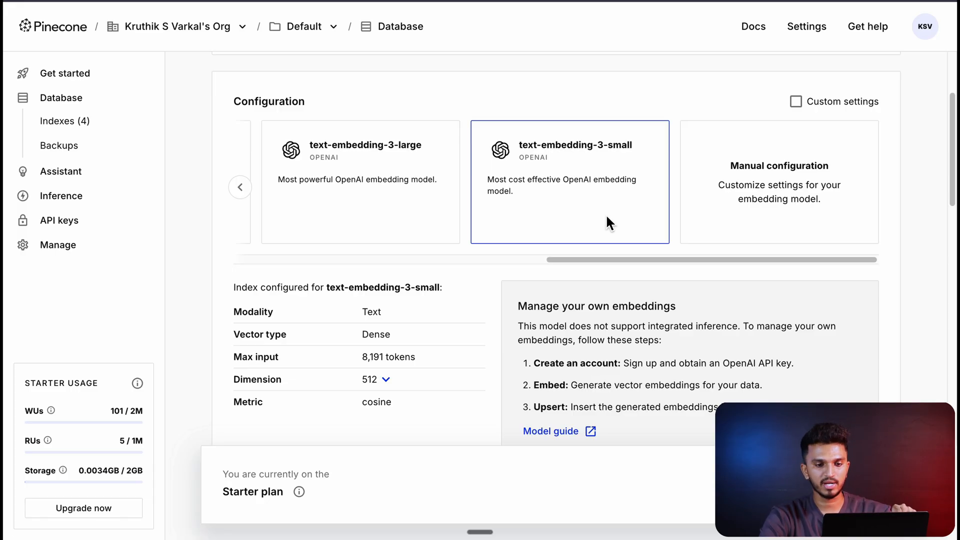
scroll(607, 216, "down", 1)
scroll(606, 220, "down", 6)
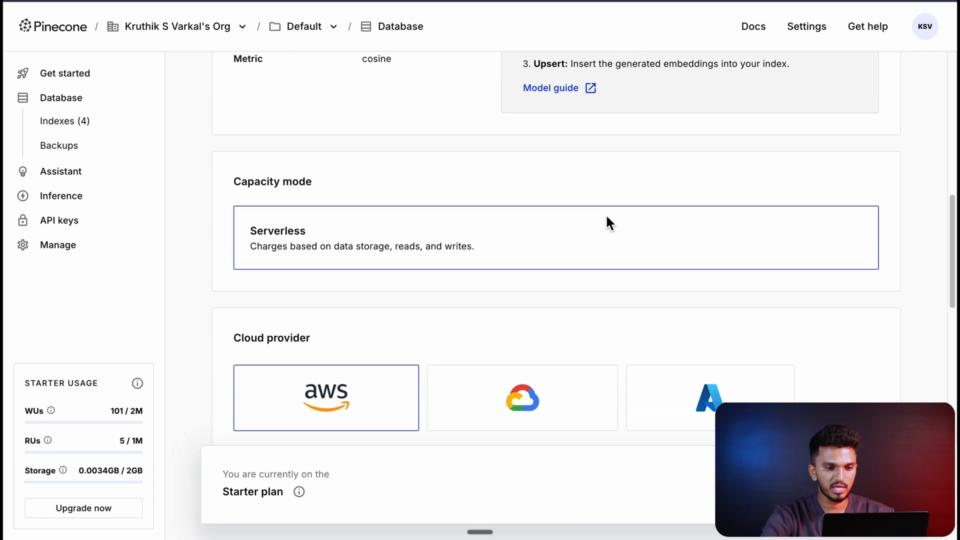
scroll(405, 214, "down", 4)
scroll(669, 260, "down", 5)
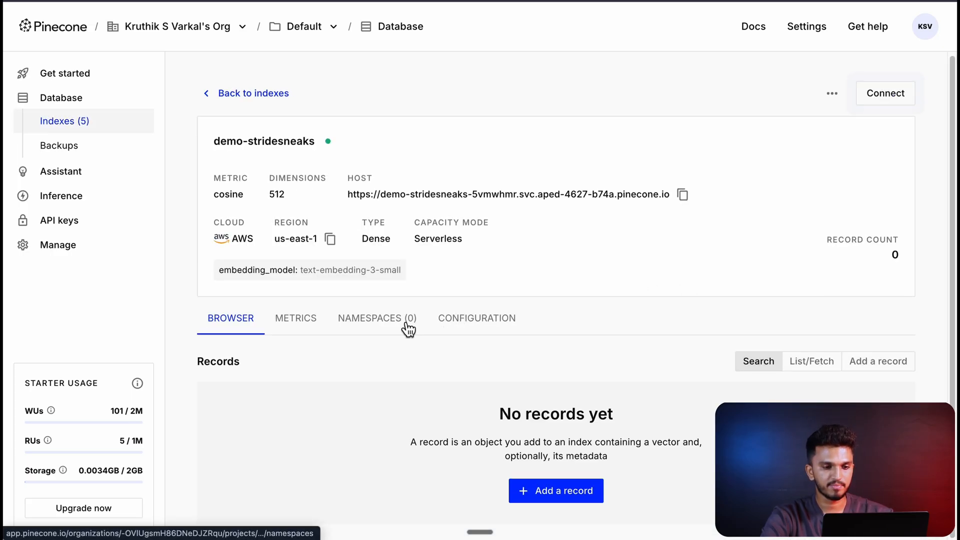
left_click(407, 326)
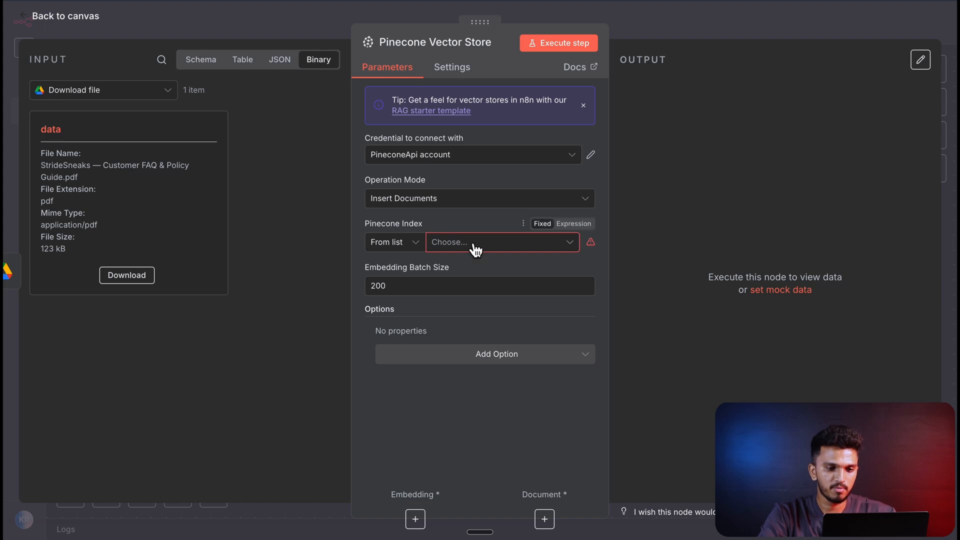
- In the n8n Pinecone Vector Store node, choose the demo-stridesneaks index and set the Pinecone Namespace option to "FAQ & Policy Document"
left_click(474, 246)
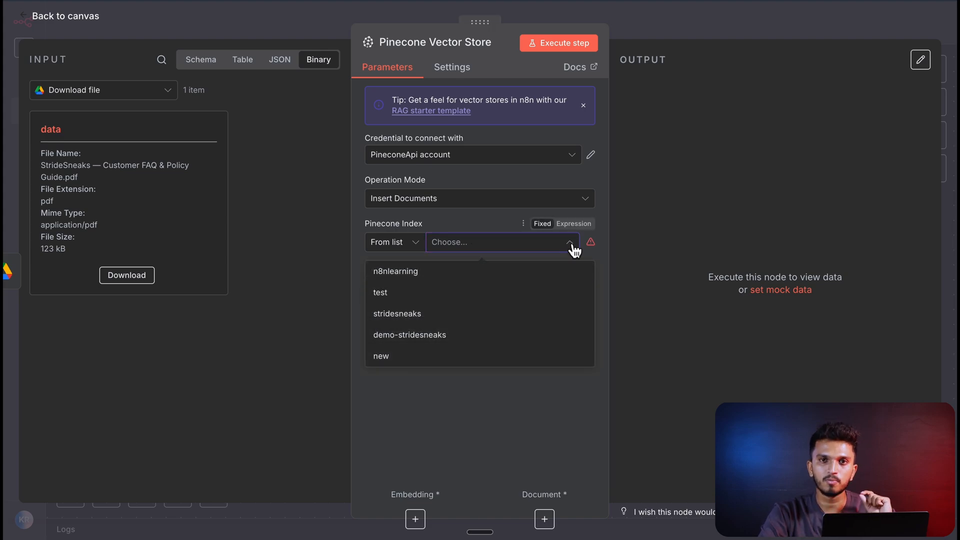
left_click(431, 336)
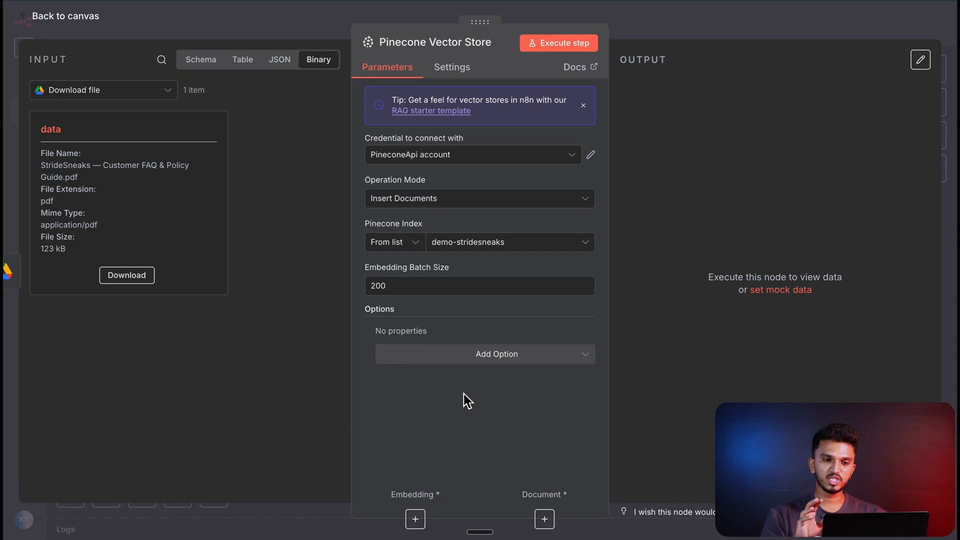
left_click(494, 359)
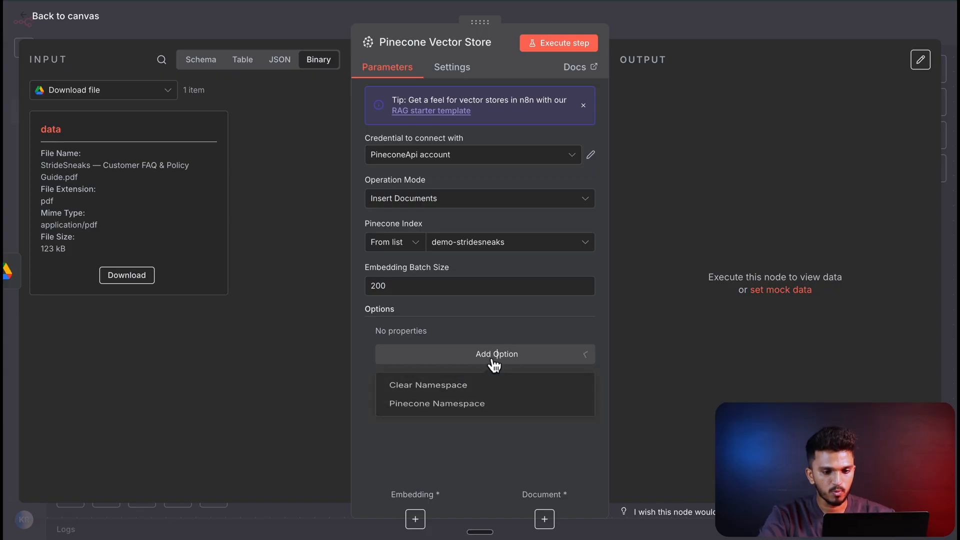
left_click(437, 412)
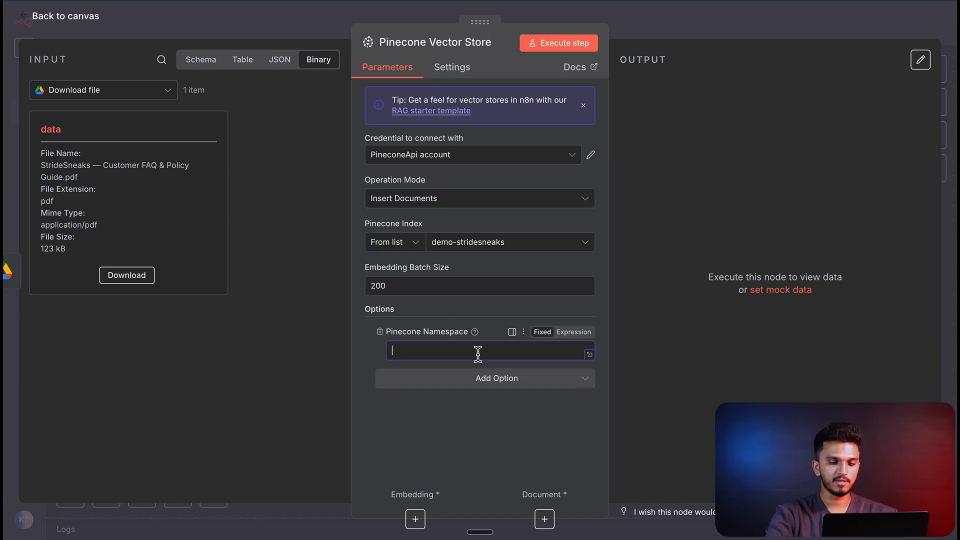
type("FAq & Policy Dodcumen")
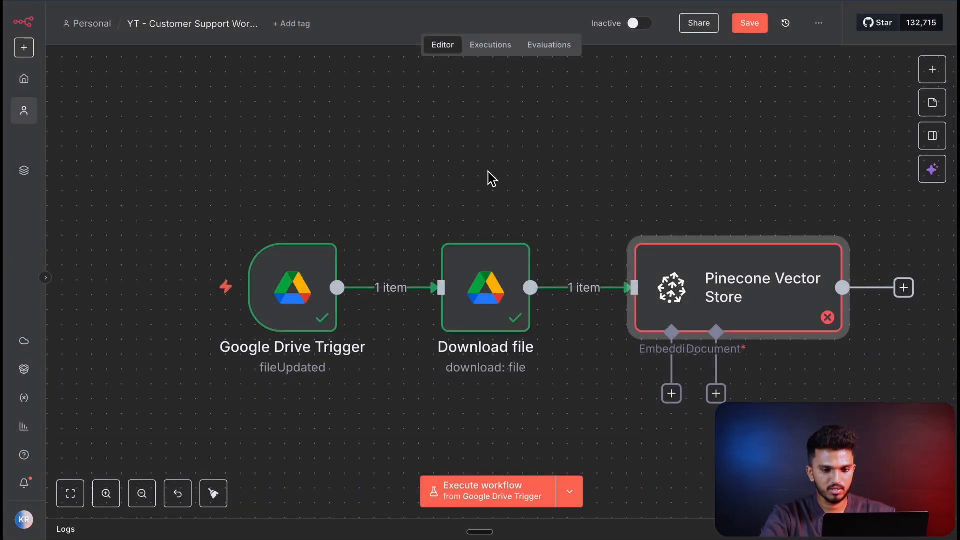
- Attach an Embeddings OpenAI sub-node to the Pinecone Vector Store's embedding input
scroll(488, 172, "right", 3)
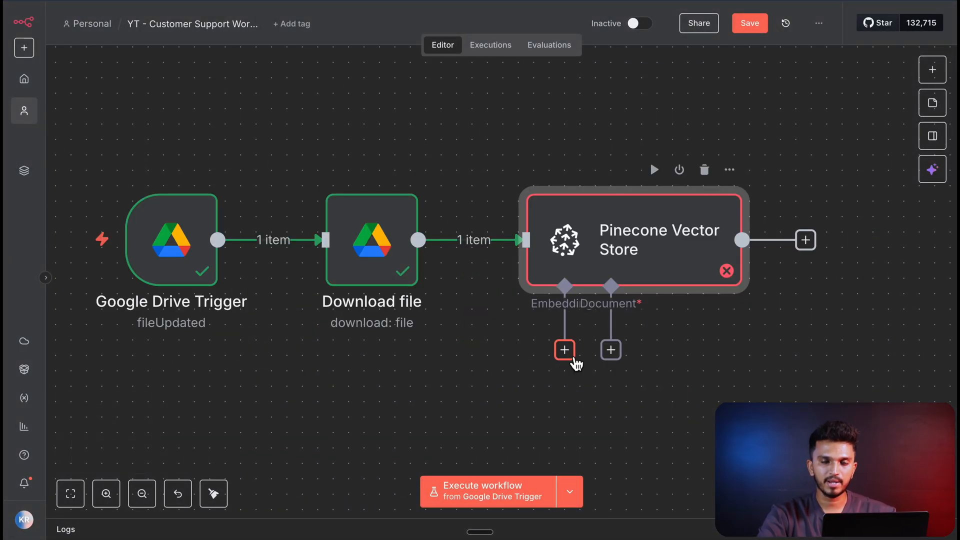
left_click(573, 358)
type("open")
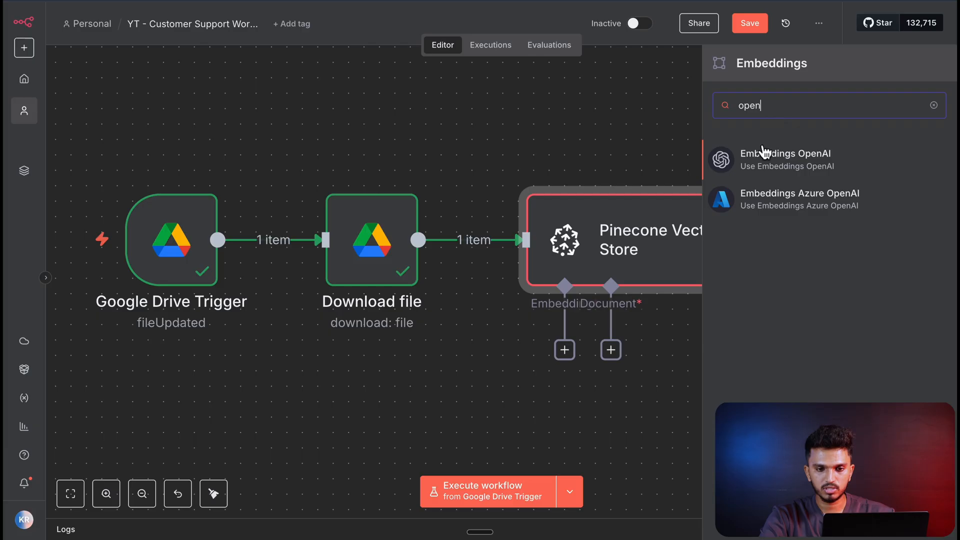
left_click(763, 152)
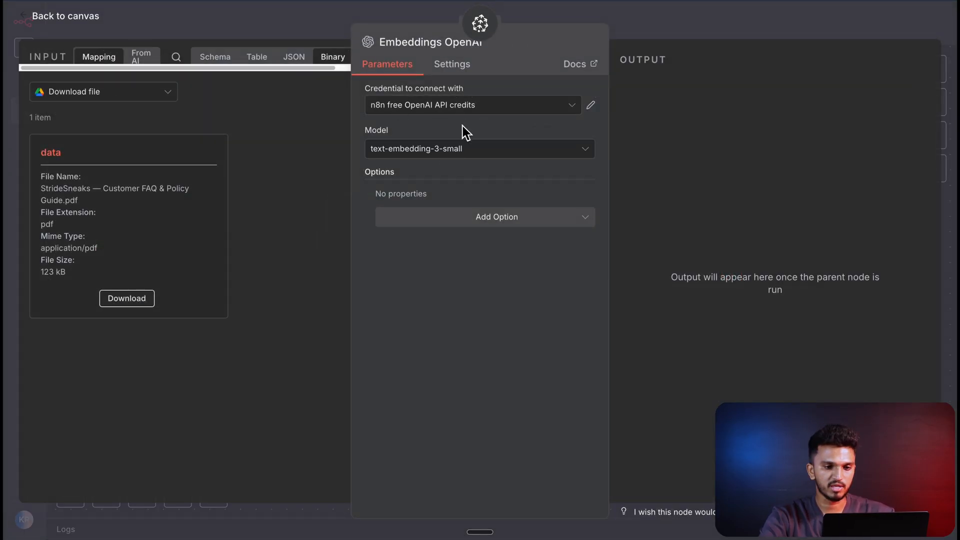
- Add the dimensions option to the Embeddings OpenAI node and set it to 512, matching the Pinecone index
left_click(520, 220)
left_click(440, 253)
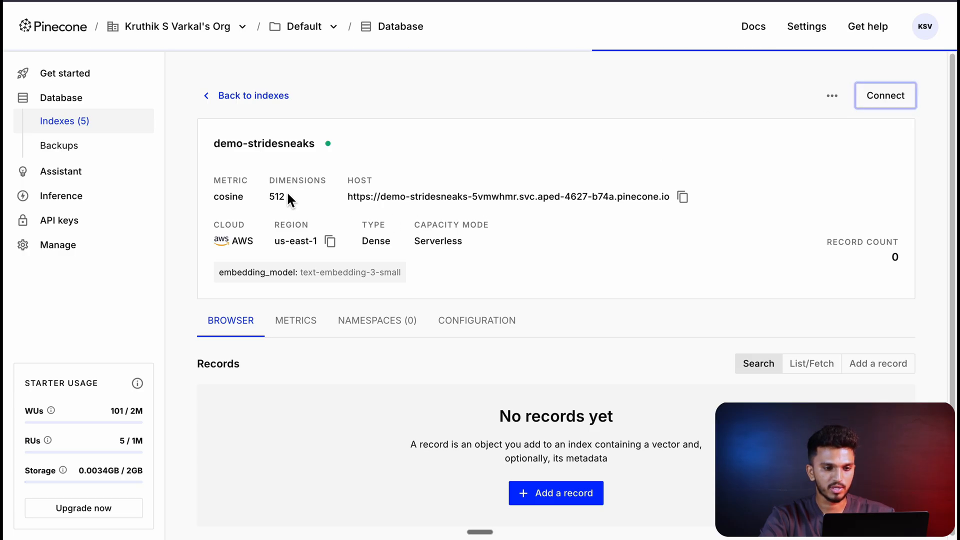
left_click(457, 218)
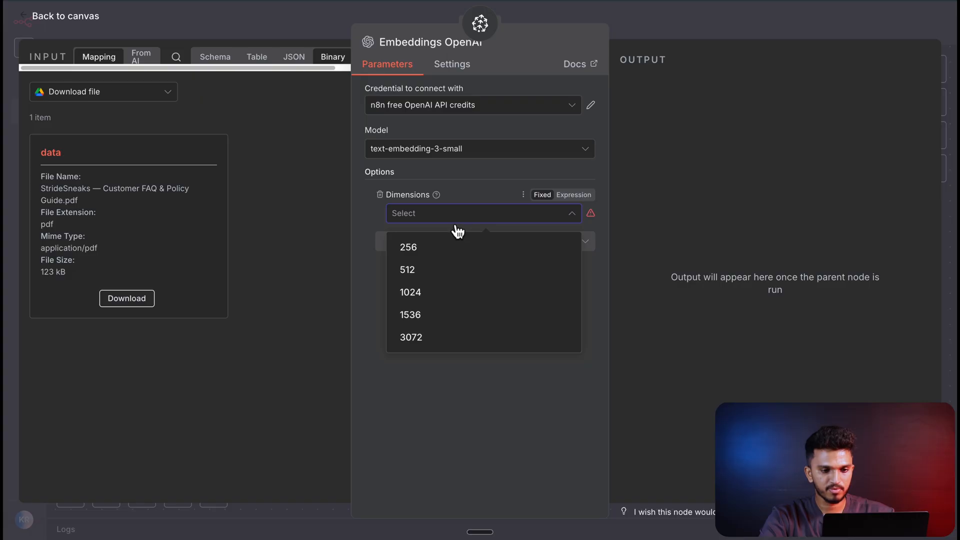
left_click(430, 270)
key("Escape")
- Attach a Default Data Loader to the Pinecone Vector Store's document input and set its type of data to Binary
left_click(588, 295)
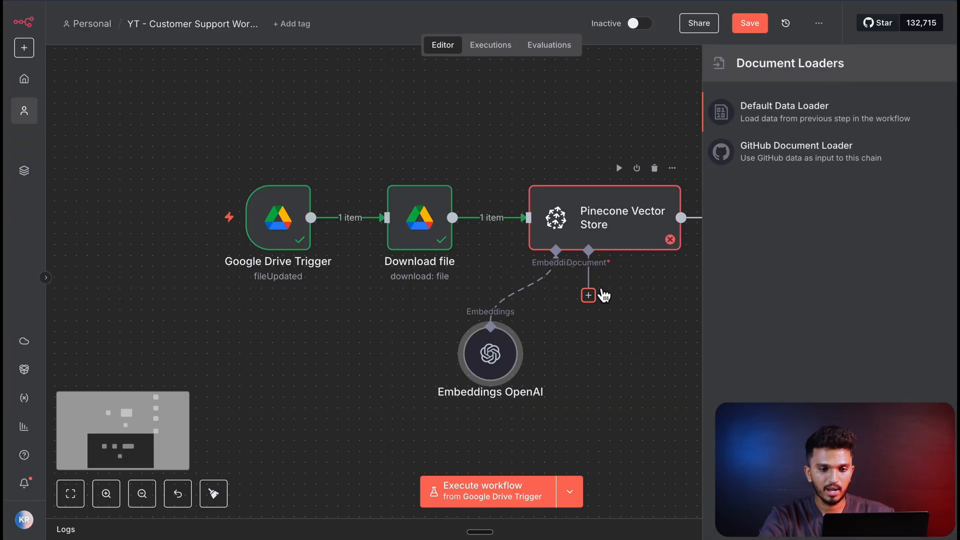
left_click(794, 120)
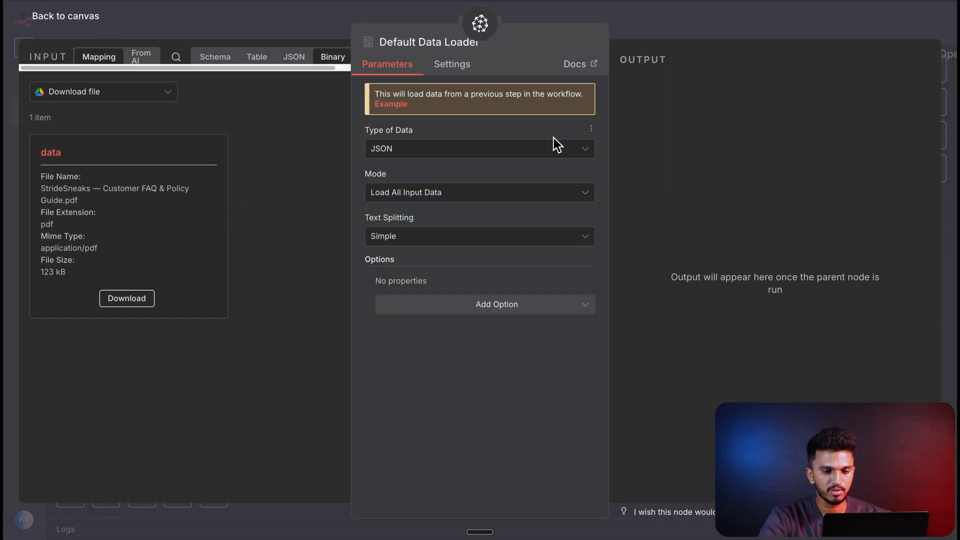
left_click(461, 152)
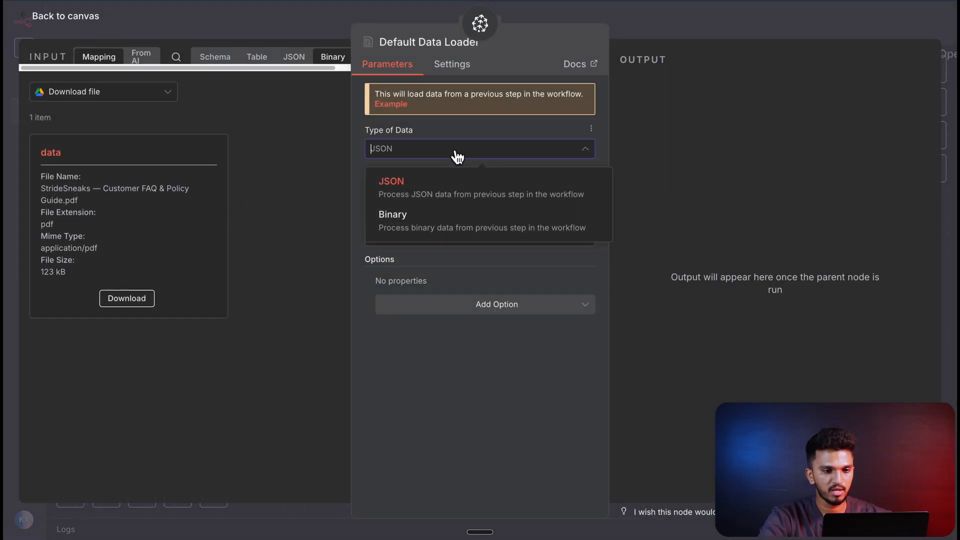
left_click(389, 226)
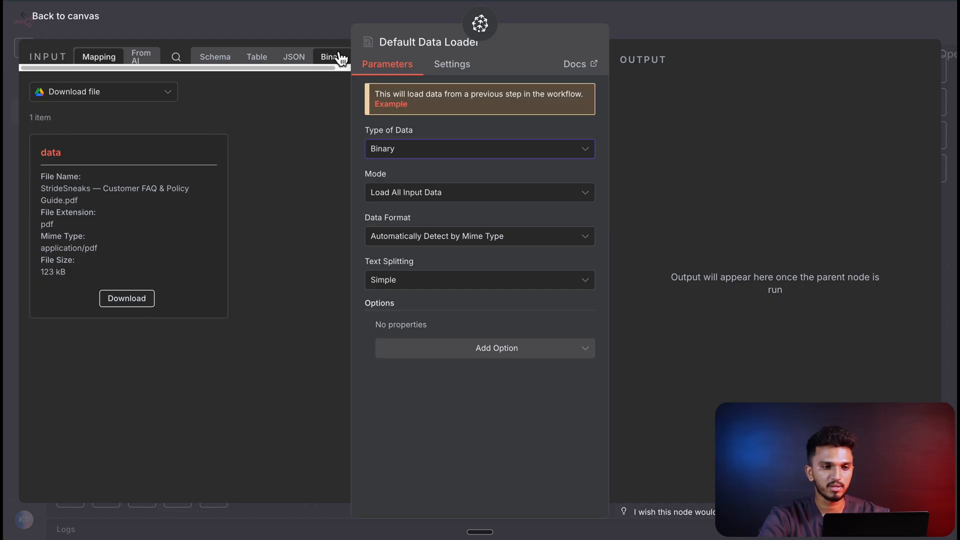
- Try custom text splitting on the Default Data Loader, view the available text splitters and return to simple splitting
left_click(413, 289)
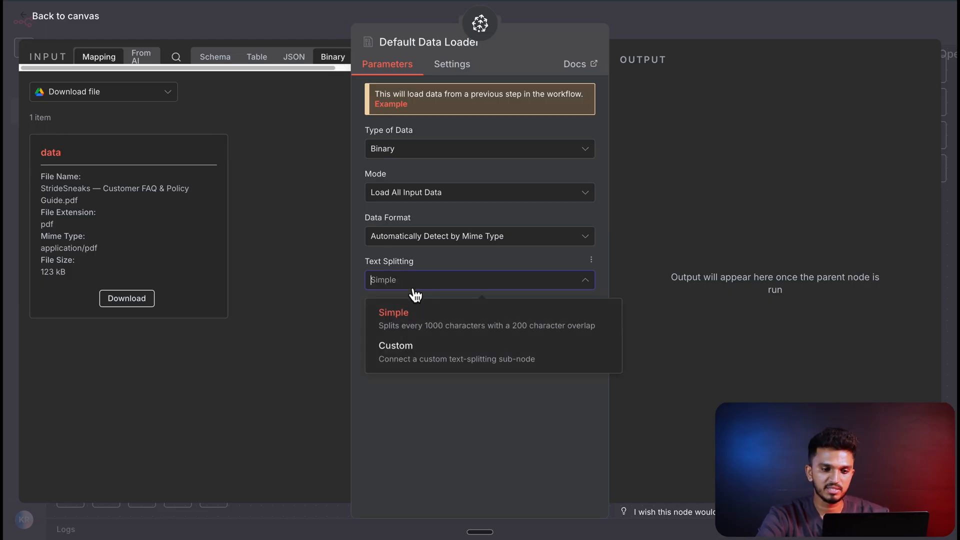
left_click(412, 348)
scroll(523, 285, "down", 3)
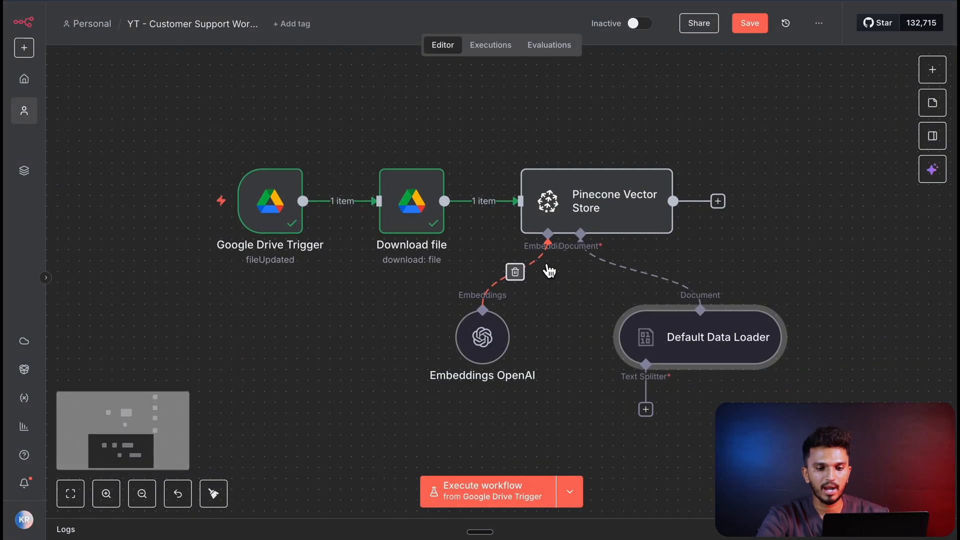
left_click(612, 367)
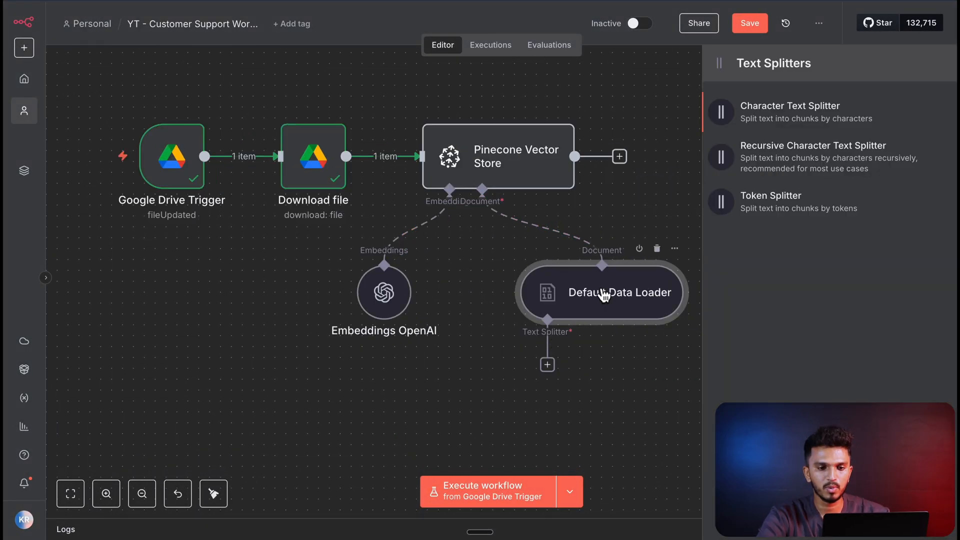
double_click(598, 289)
key("Escape")
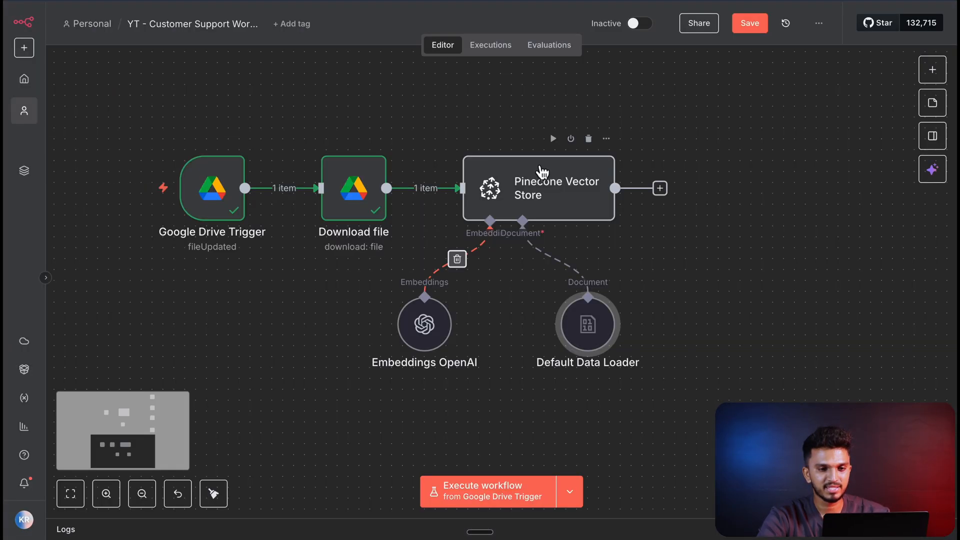
- Execute the Pinecone Vector Store node and review the records stored under the demo-stridesneaks index's "FAQ & Policy Document" namespace in Pinecone
left_click(553, 139)
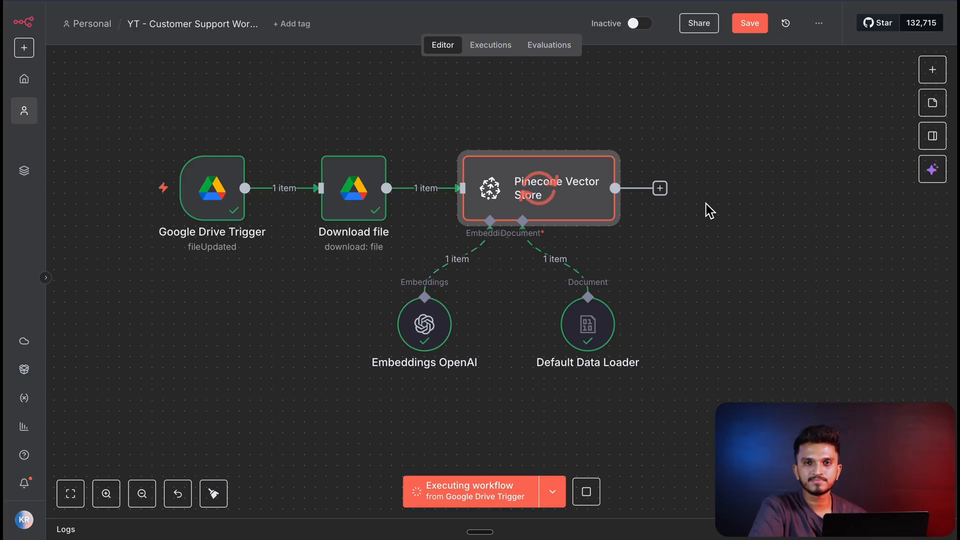
scroll(644, 154, "left", 1)
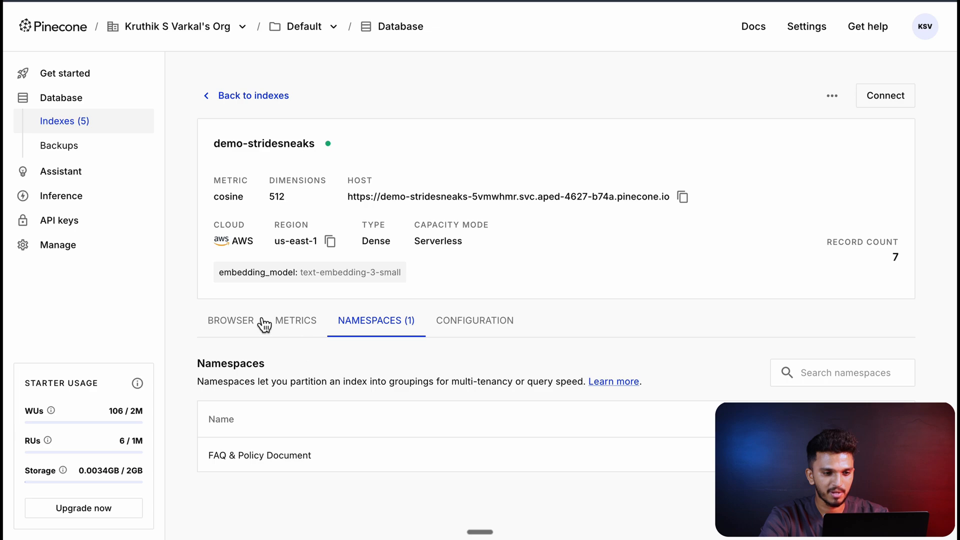
left_click(260, 322)
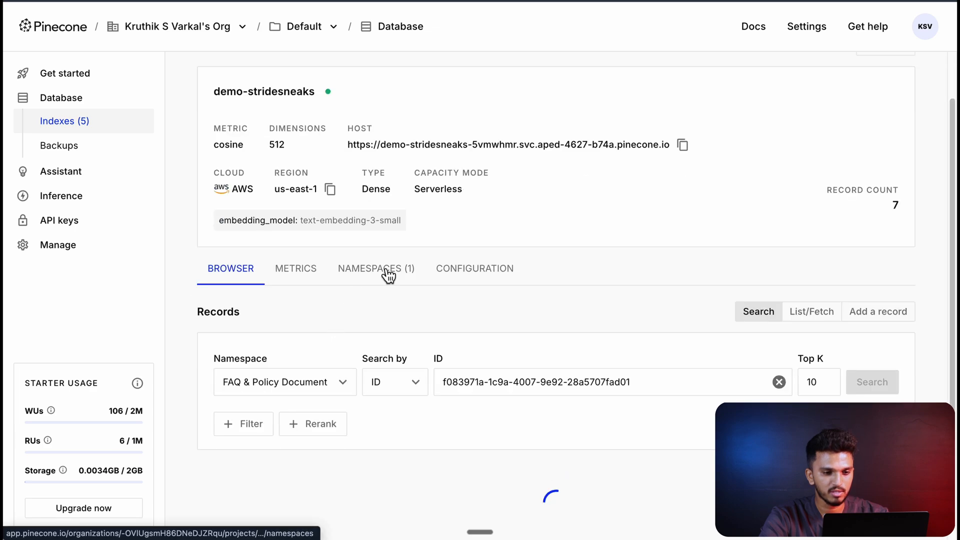
scroll(464, 283, "down", 10)
scroll(464, 283, "down", 15)
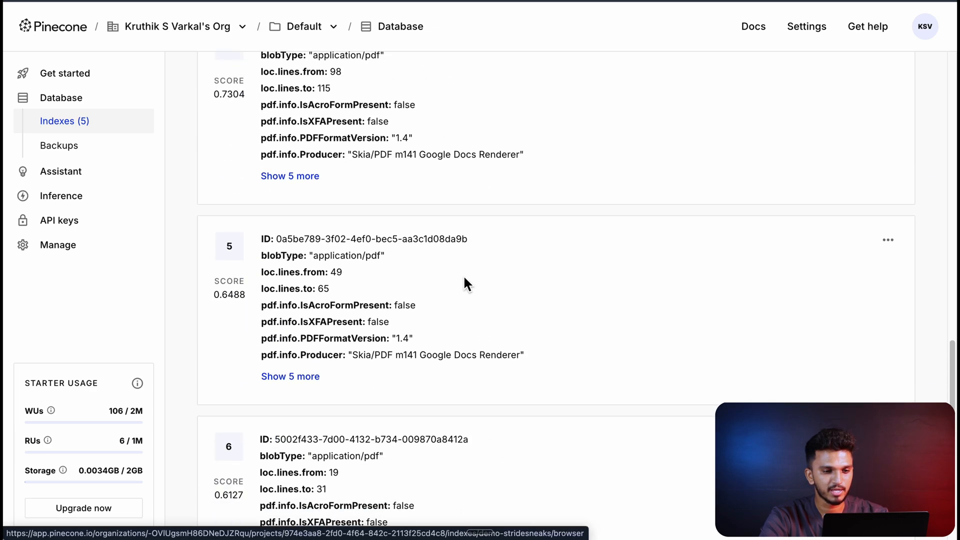
scroll(464, 278, "up", 10)
scroll(464, 278, "up", 5)
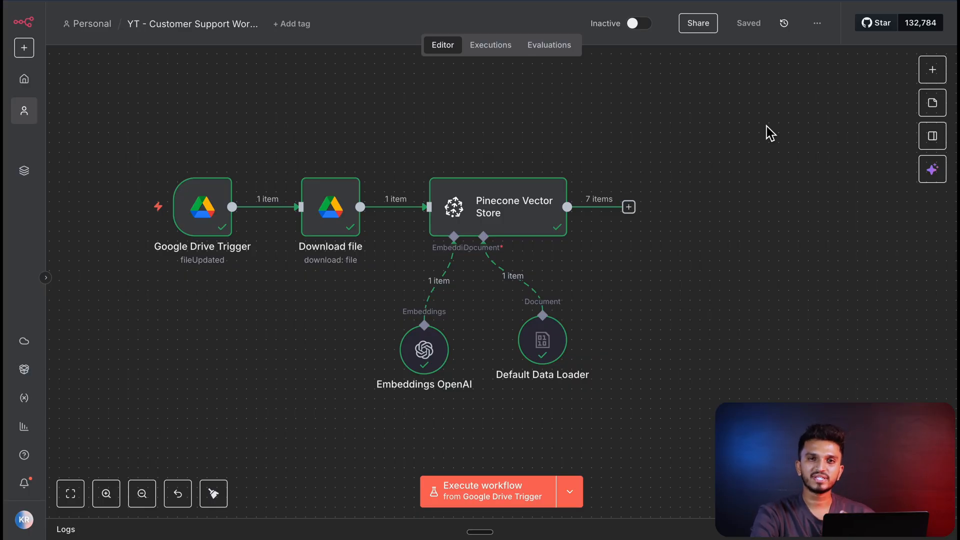
- Add an AI Agent node to the customer support workflow
scroll(766, 126, "down", 1)
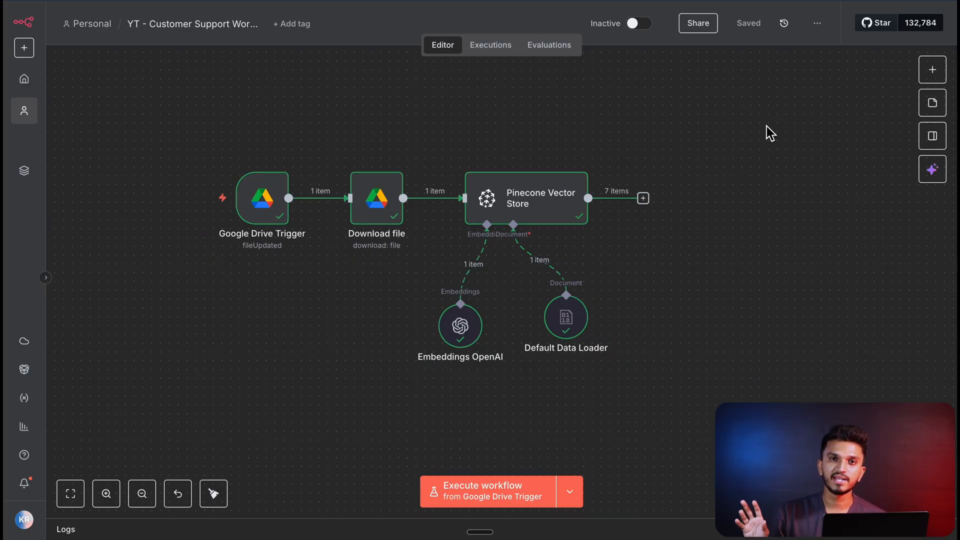
scroll(767, 126, "up", 3)
scroll(767, 126, "right", 2)
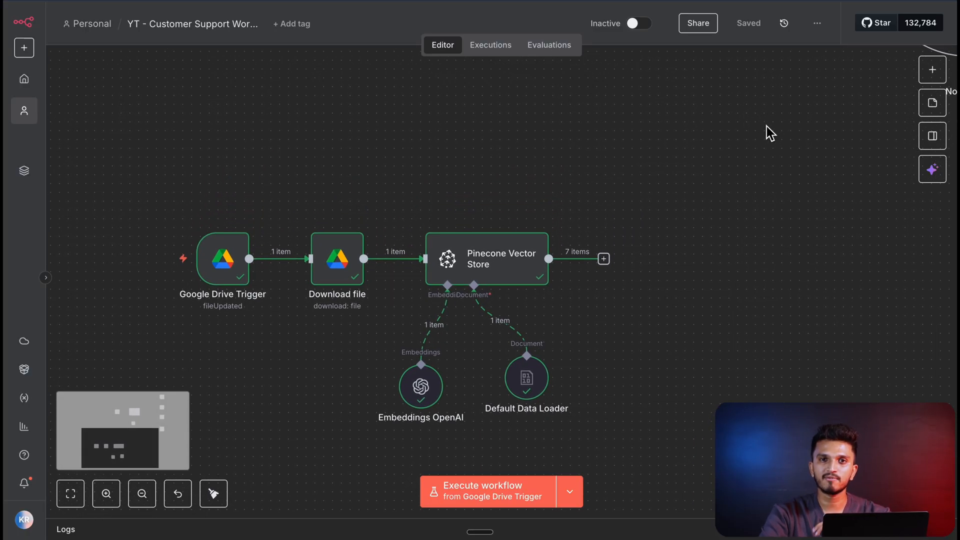
scroll(770, 133, "down", 10)
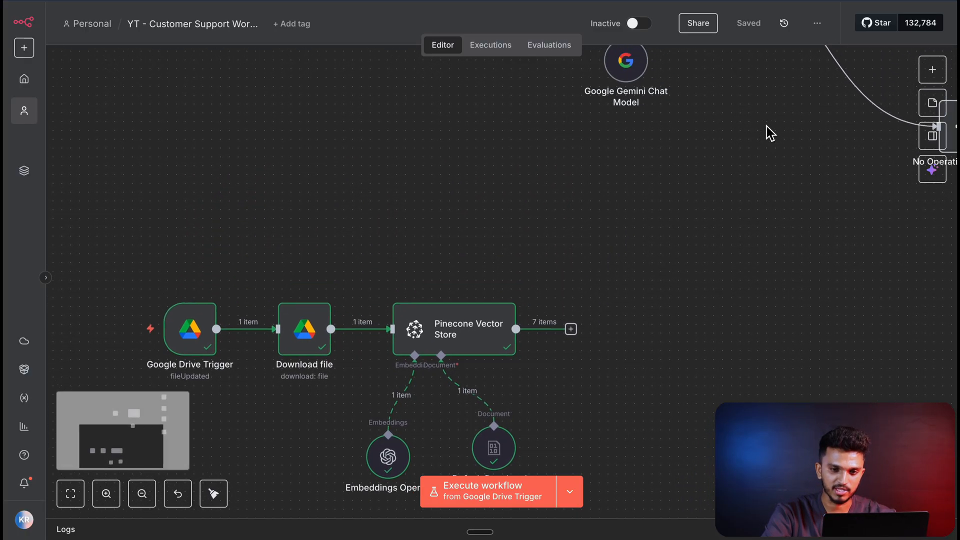
key("Tab")
type("ai agent")
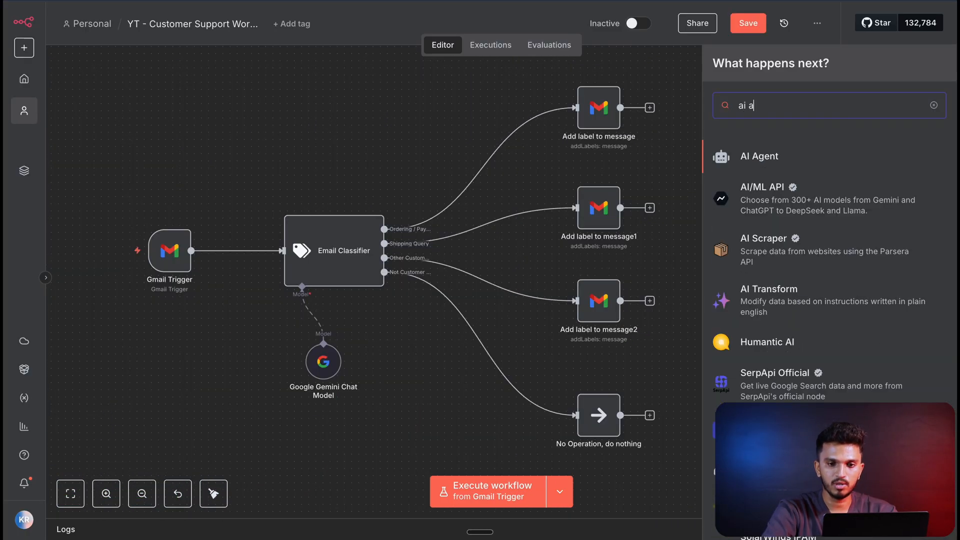
left_click(764, 154)
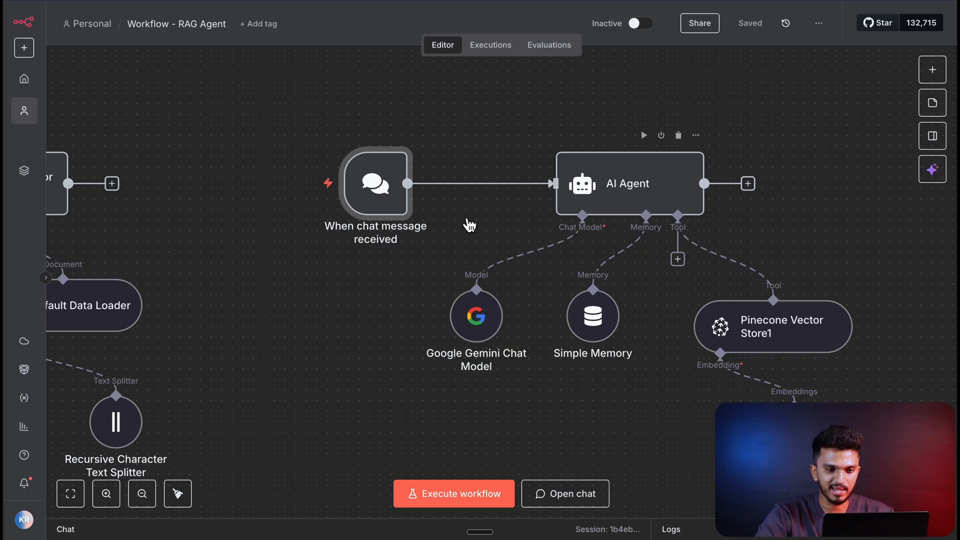
- Examine how the chat trigger feeds the AI Agent in the RAG Agent workflow and return to the customer support canvas
mouse_move(370, 180)
left_click(294, 183)
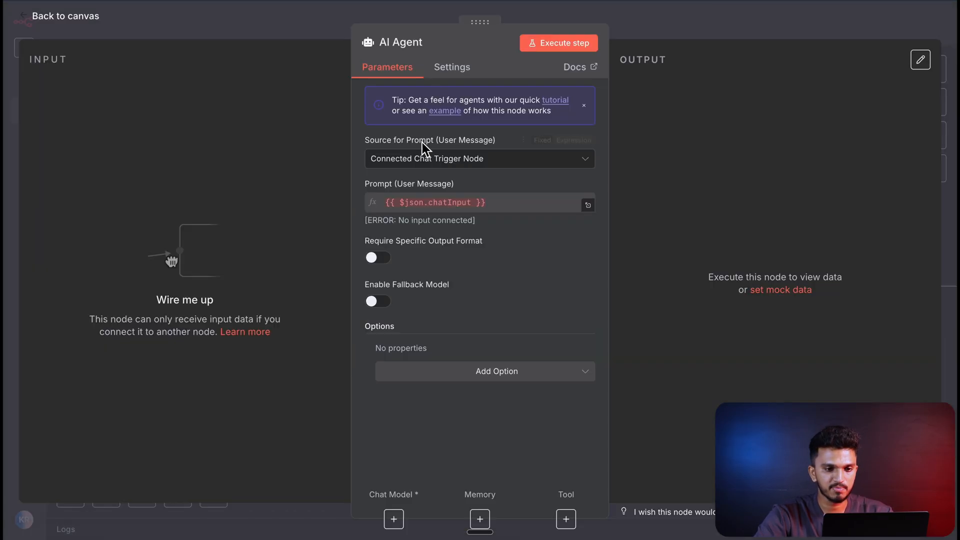
left_click(435, 221)
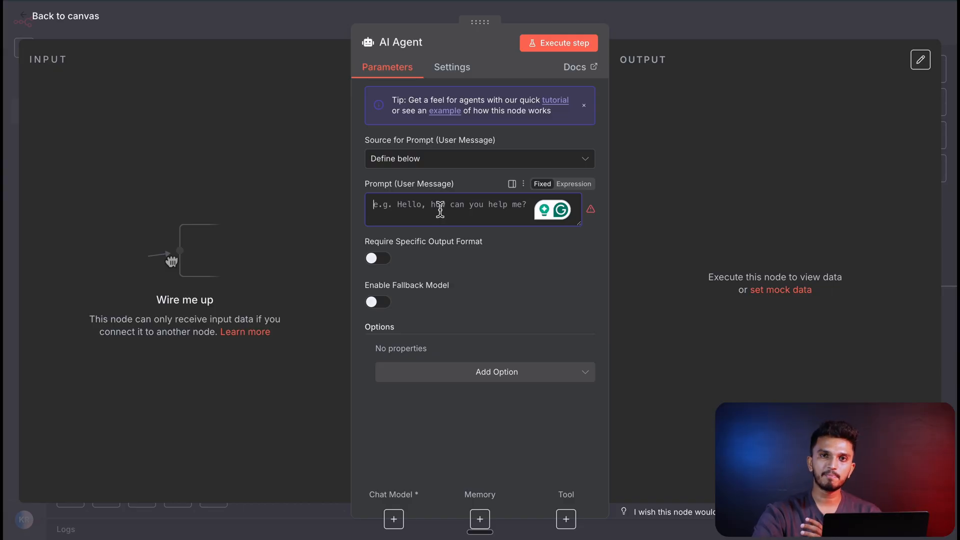
left_click(67, 16)
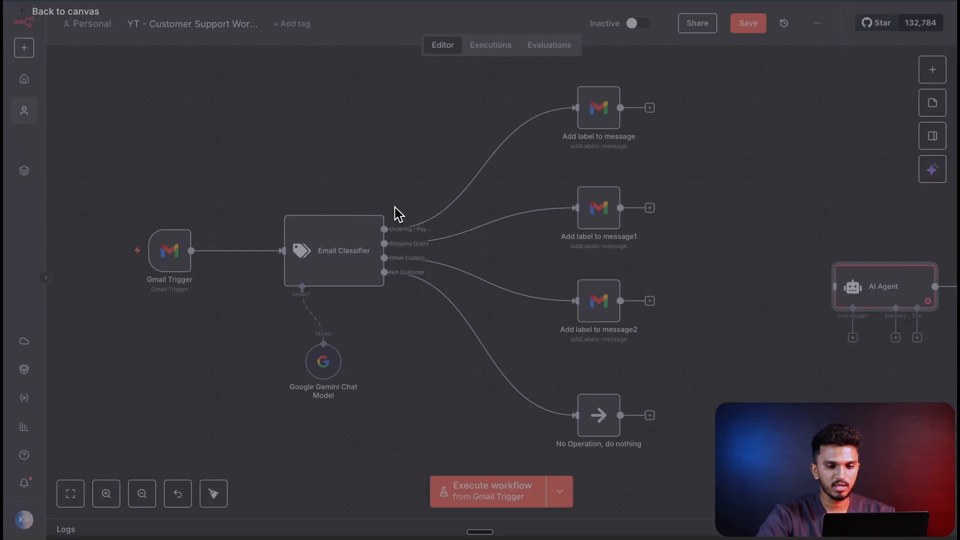
- Move the AI Agent node close to the Gmail label nodes and execute the workflow from the Gmail Trigger
left_click_drag(880, 301, 760, 229)
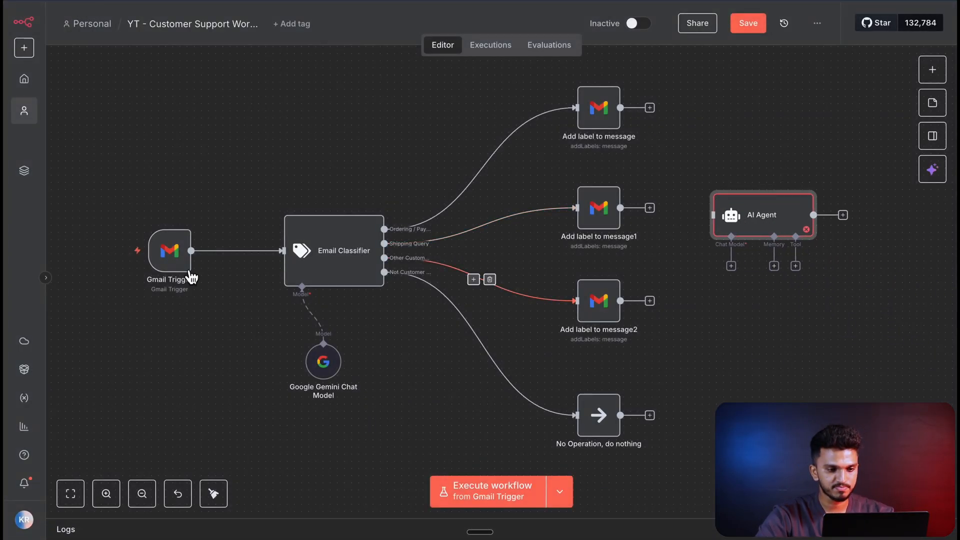
left_click(493, 501)
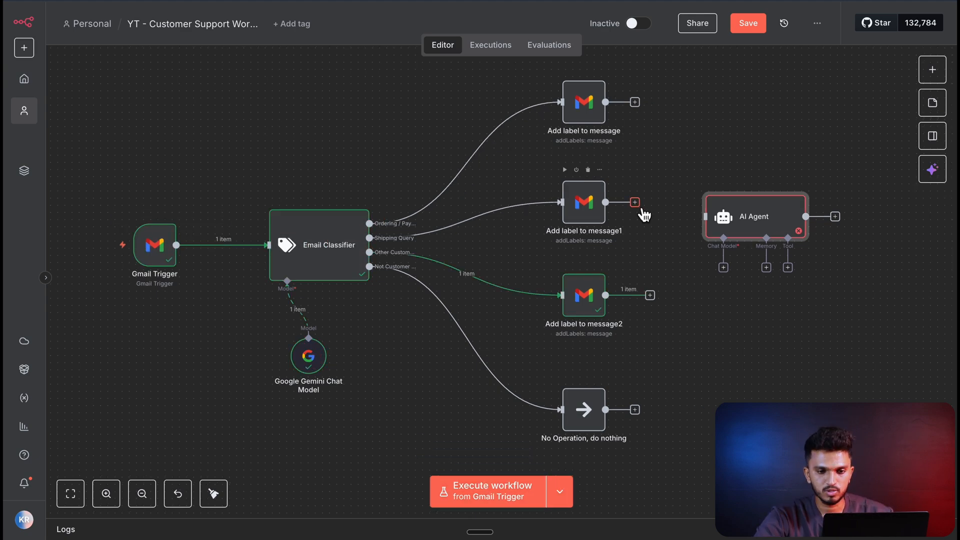
- Connect the outputs of all three Gmail Add label to message nodes to the AI Agent's input
left_click_drag(637, 205, 707, 222)
left_click_drag(636, 102, 706, 219)
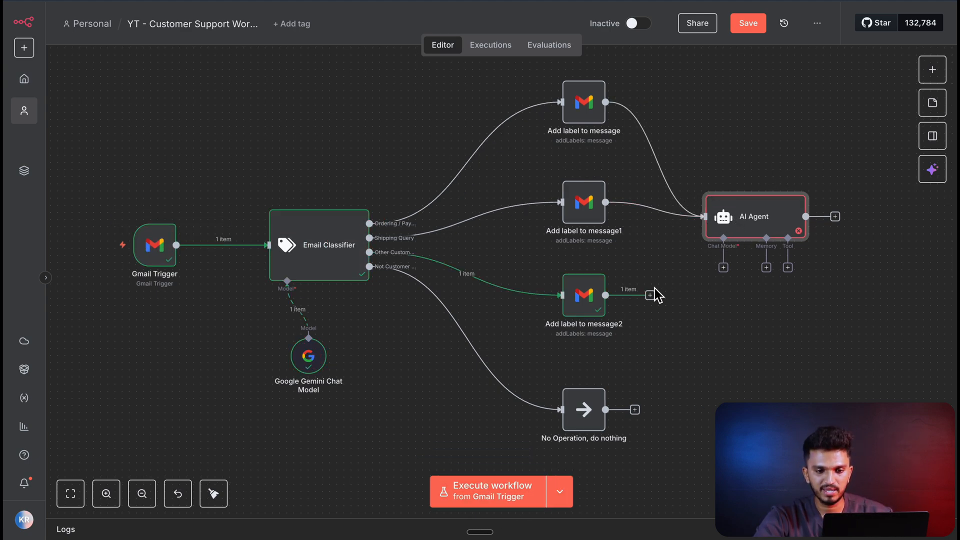
left_click_drag(669, 289, 706, 218)
- Map the Gmail Trigger's text field into the AI Agent's user message prompt as {{ $('Gmail Trigger').item.json.text }}
double_click(754, 216)
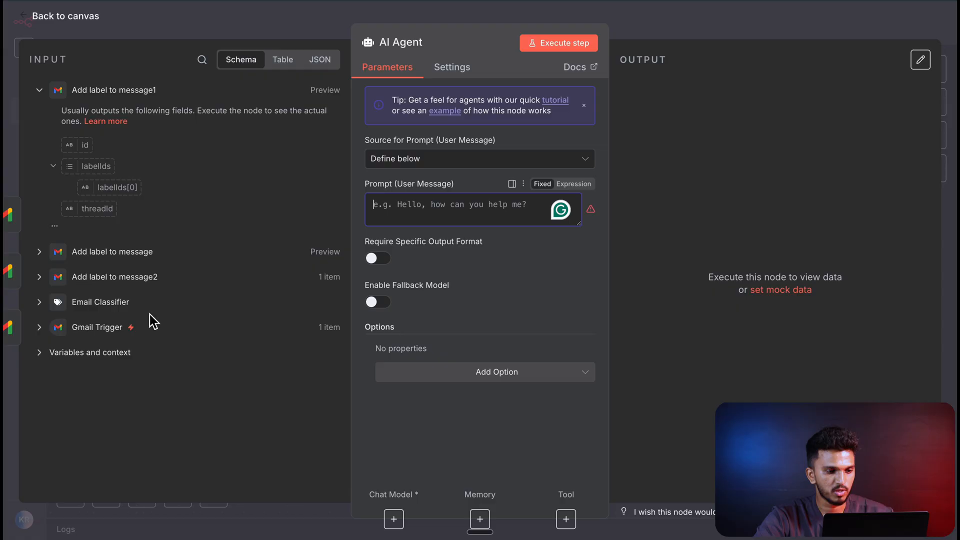
left_click(103, 338)
scroll(120, 311, "down", 10)
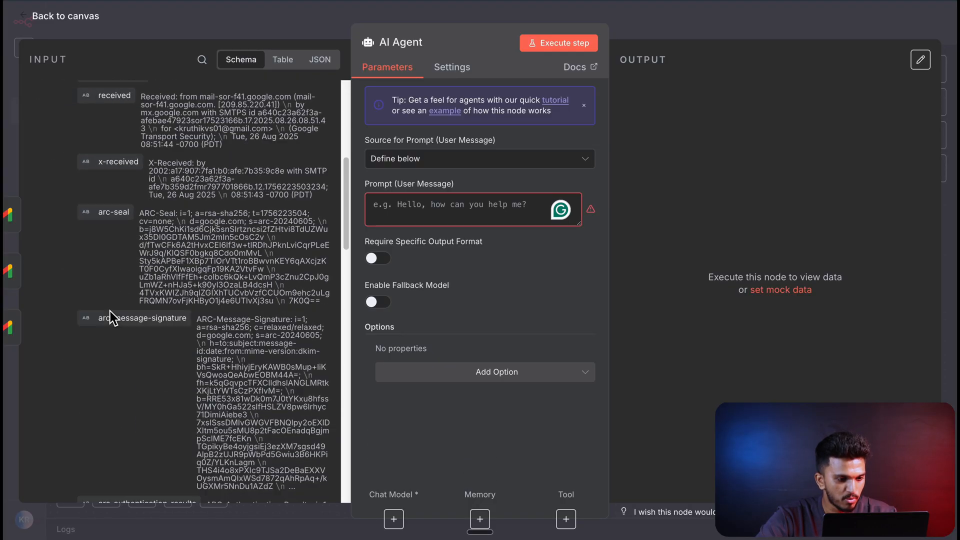
scroll(107, 315, "down", 10)
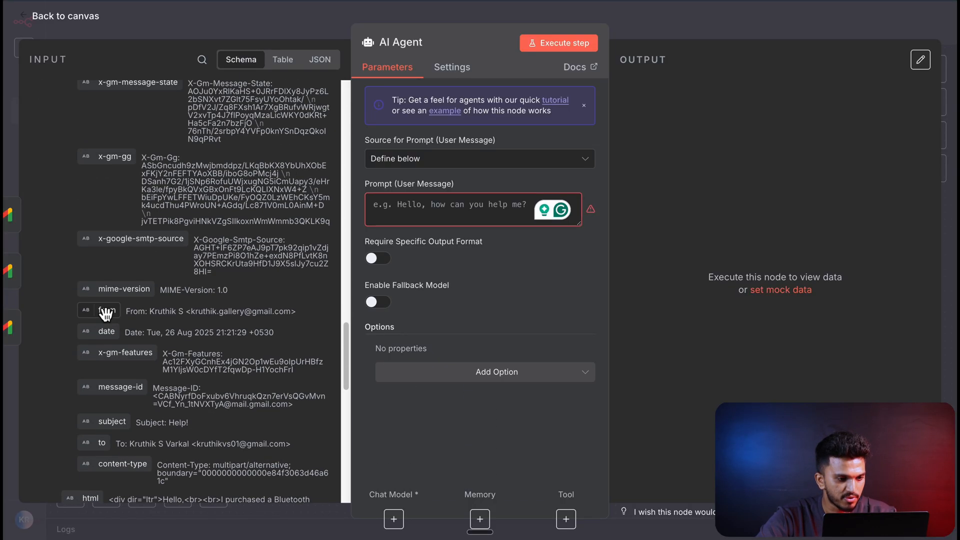
scroll(211, 248, "down", 10)
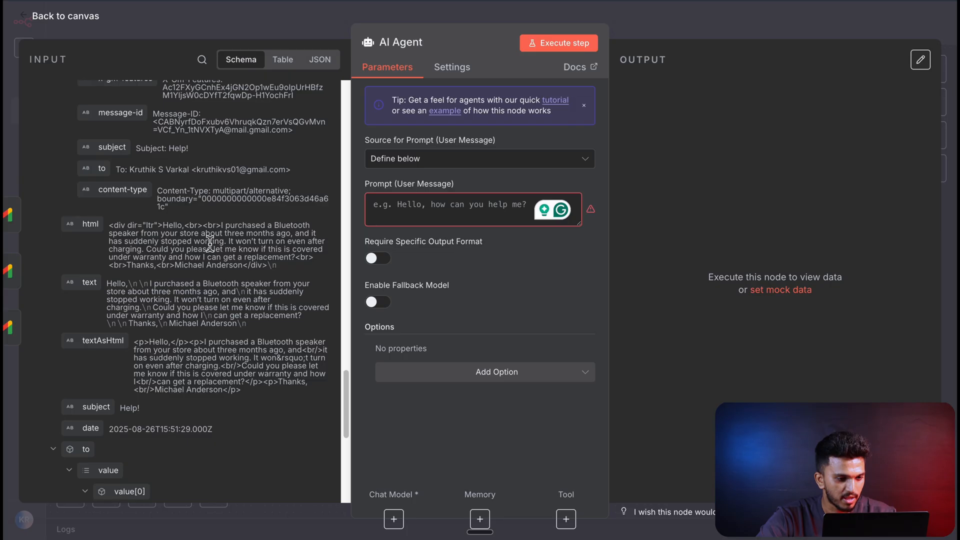
left_click_drag(88, 283, 400, 206)
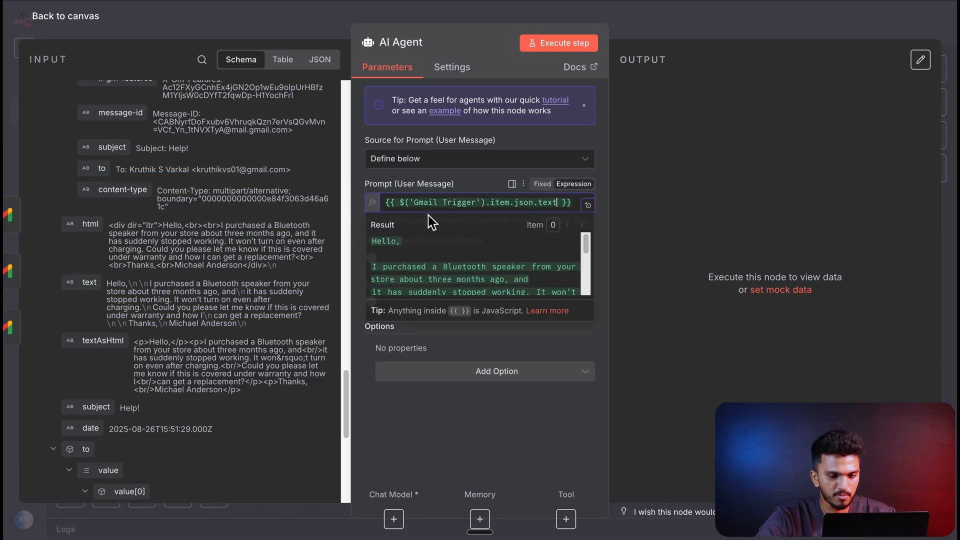
- Add a System Message making the agent Mr. Assist, a customer query assistant that uses the Pinecone Tool for StrideSneaks' FAQ & Policy document as RAG
left_click(490, 376)
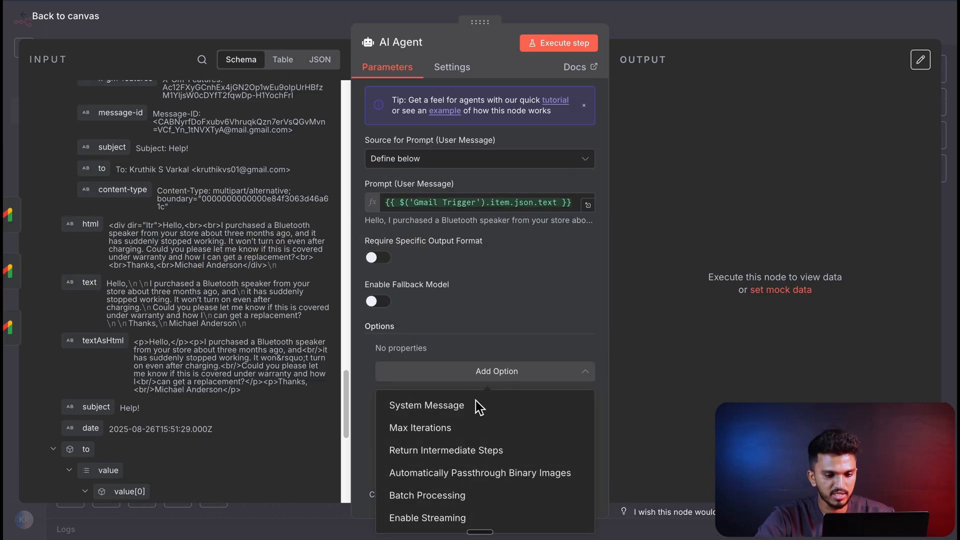
left_click(480, 402)
left_click(538, 394)
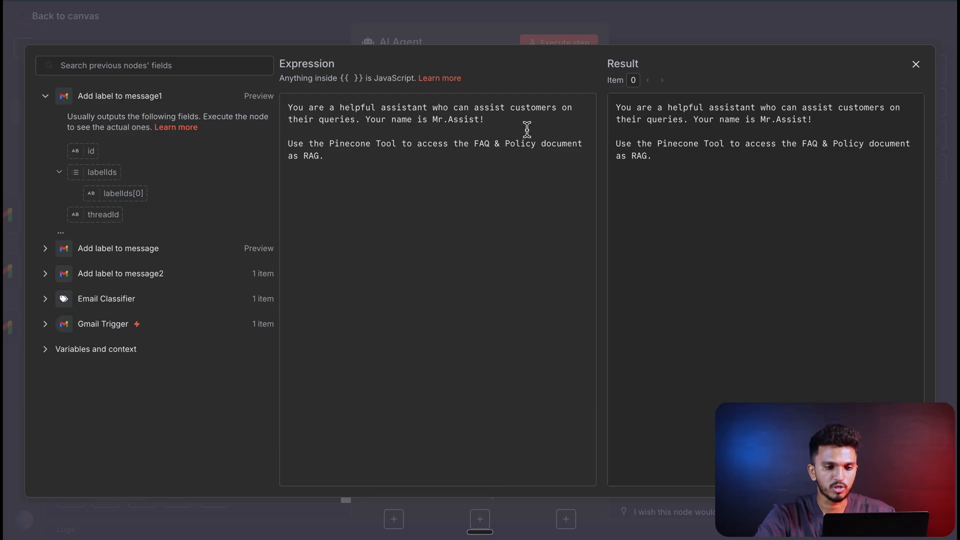
left_click(452, 120)
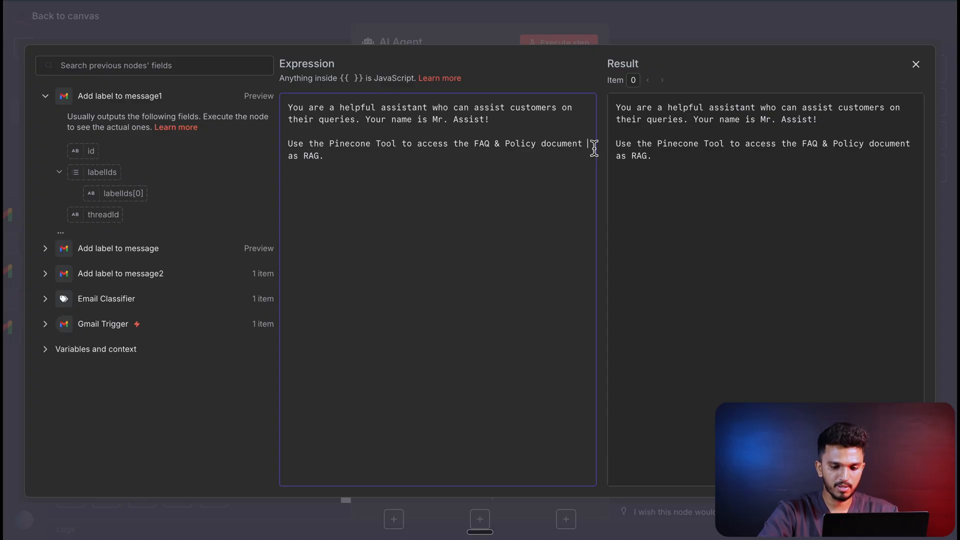
type("fo")
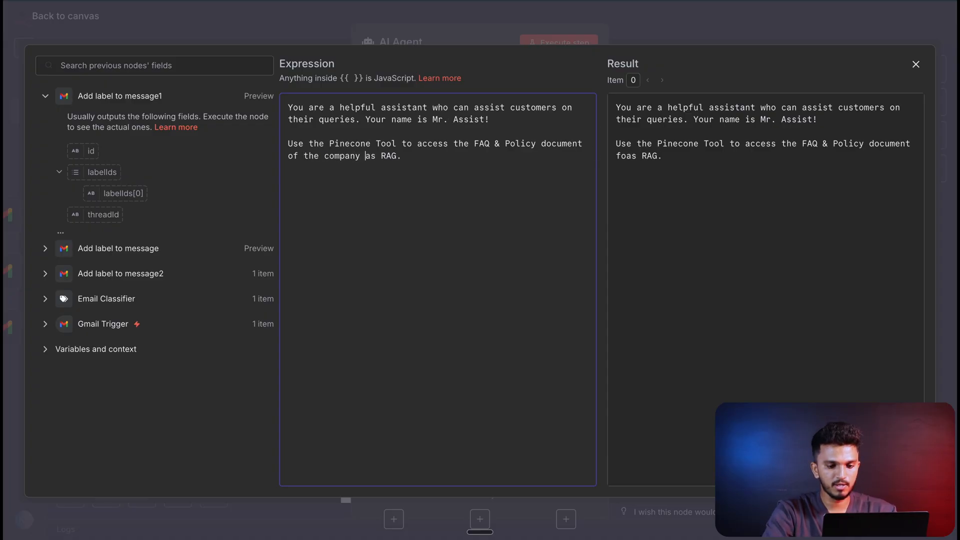
type("StrideSnea")
key("Escape")
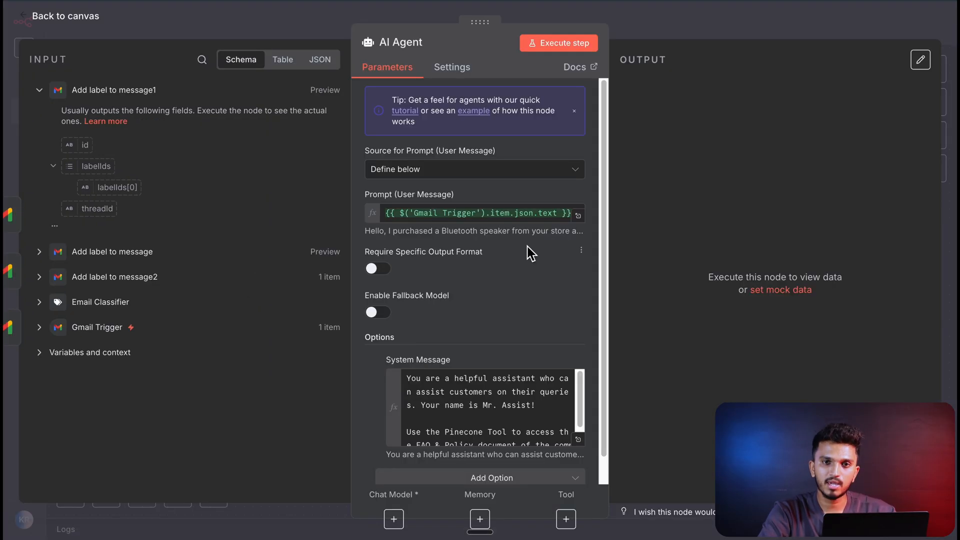
scroll(531, 253, "down", 1)
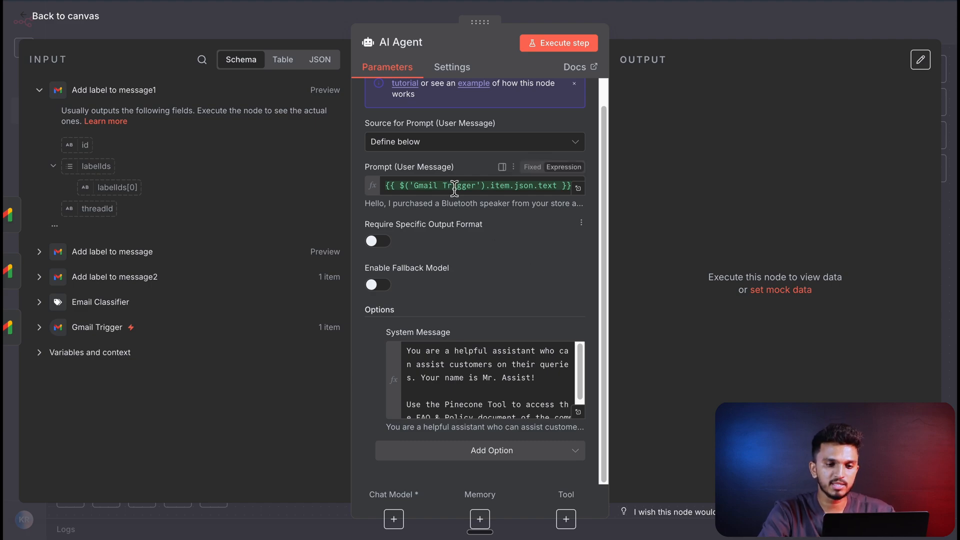
mouse_move(450, 188)
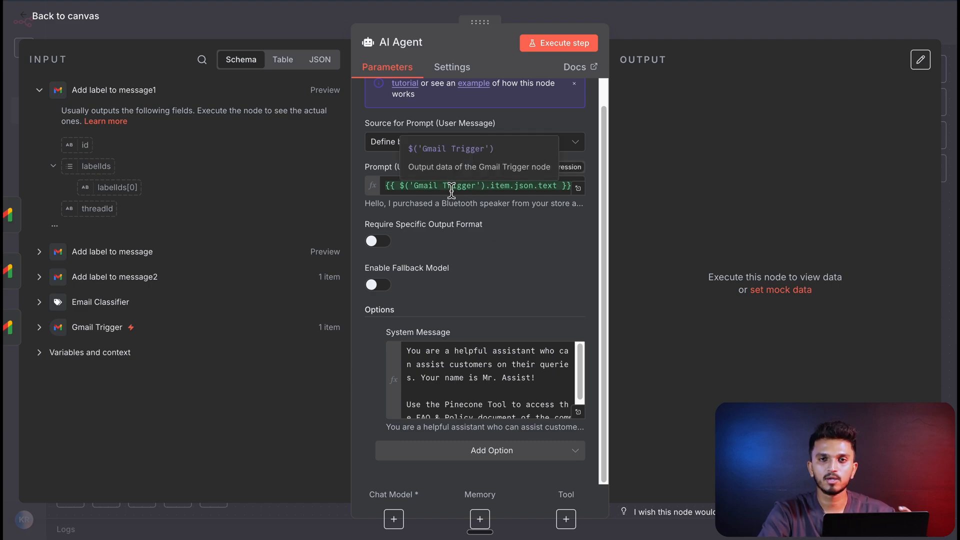
left_click(122, 49)
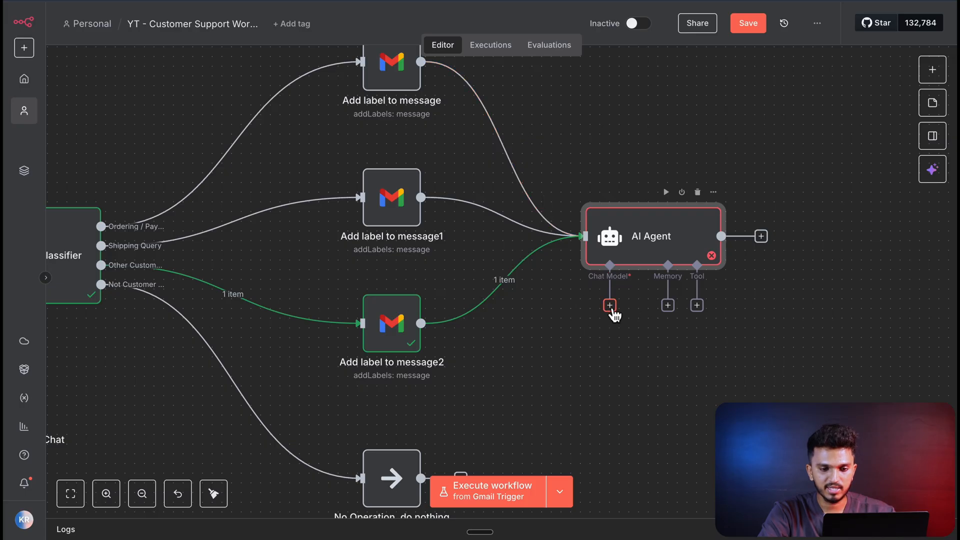
- Attach a Google Gemini Chat Model using models/gemini-2.5-flash to the AI Agent's chat model input
left_click(610, 306)
type("gemini")
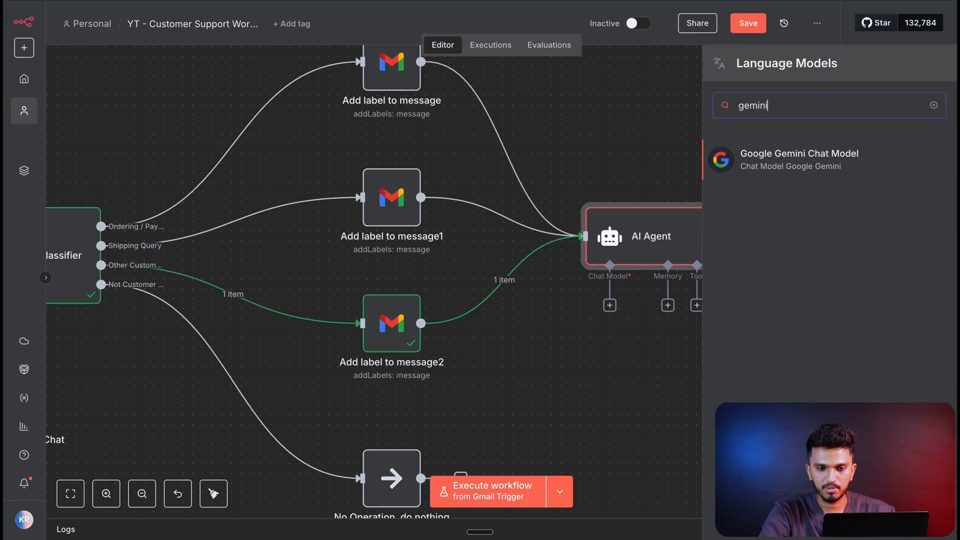
left_click(749, 159)
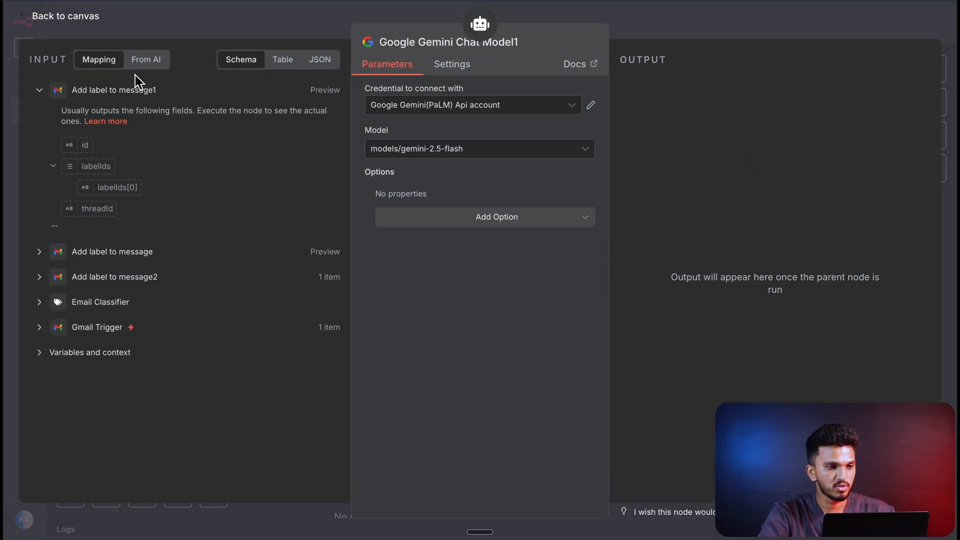
left_click(87, 27)
- Attach a Pinecone Vector Store tool to the AI Agent with the PineconeApi account and Retrieve Documents (As Tool for AI Agent) mode
left_click(706, 317)
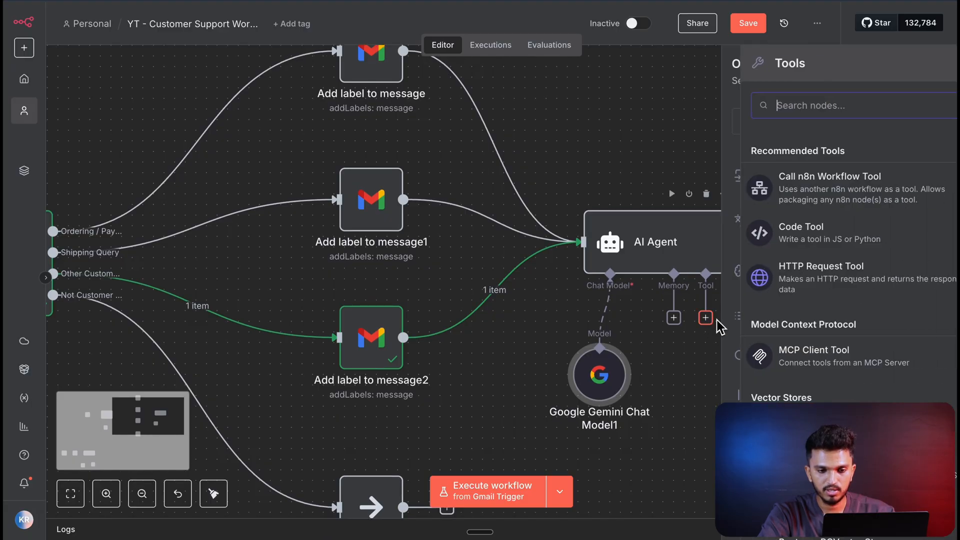
type("pin")
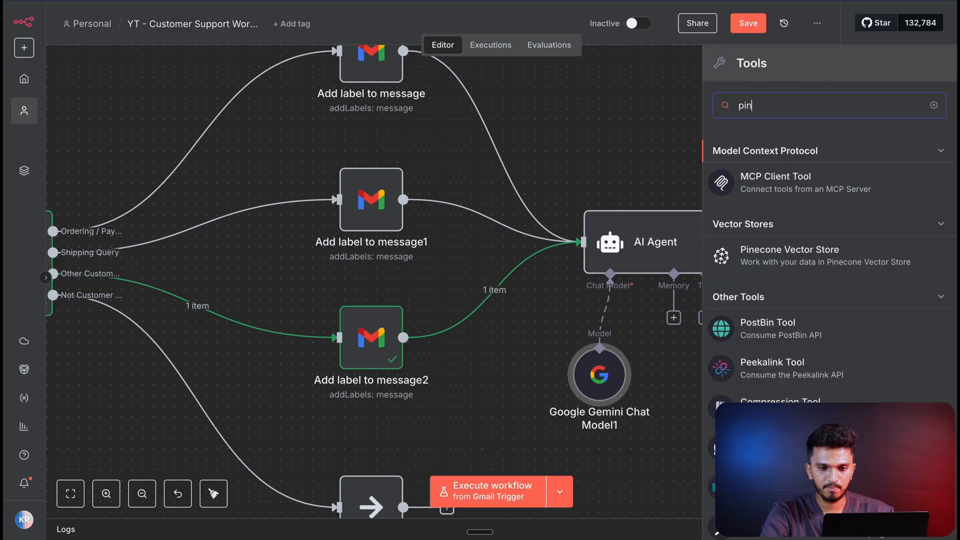
type("ec")
left_click(772, 160)
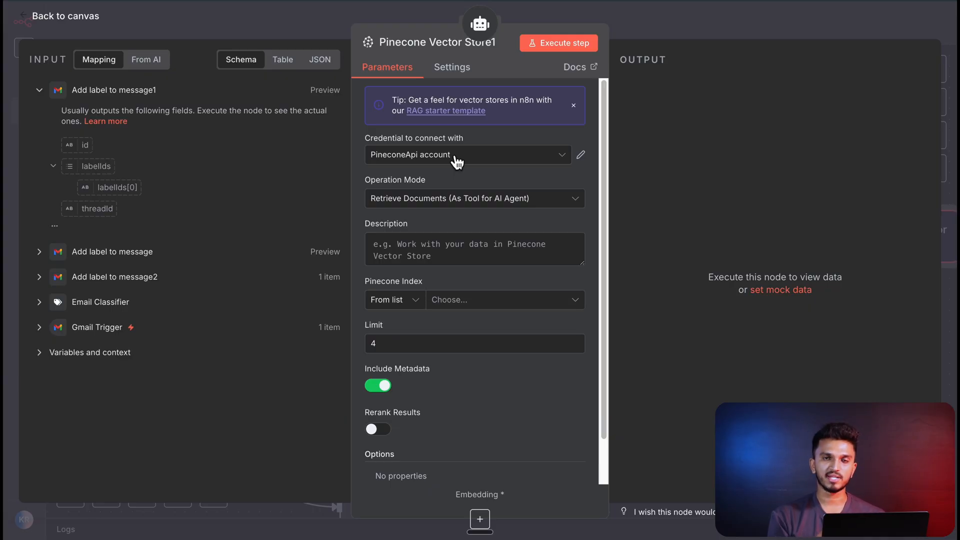
left_click(452, 159)
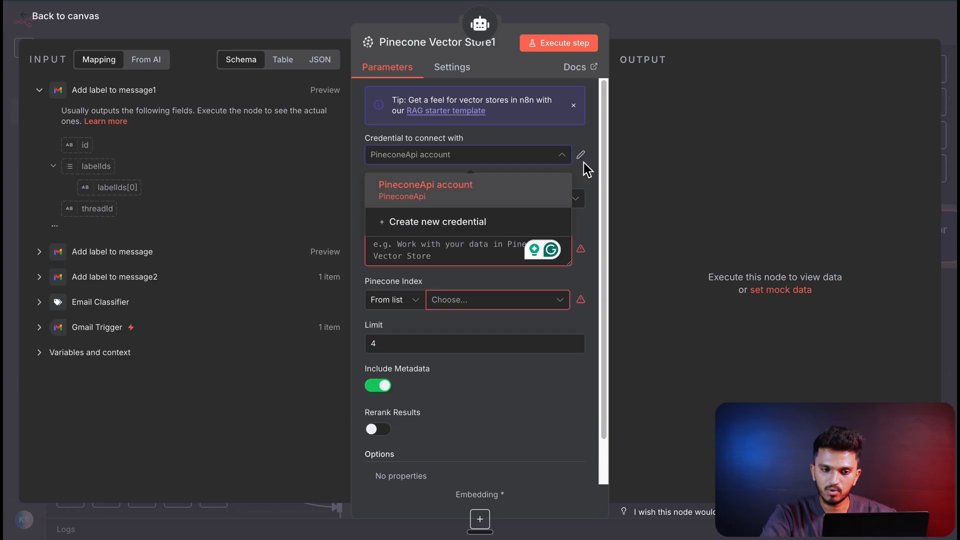
left_click(575, 198)
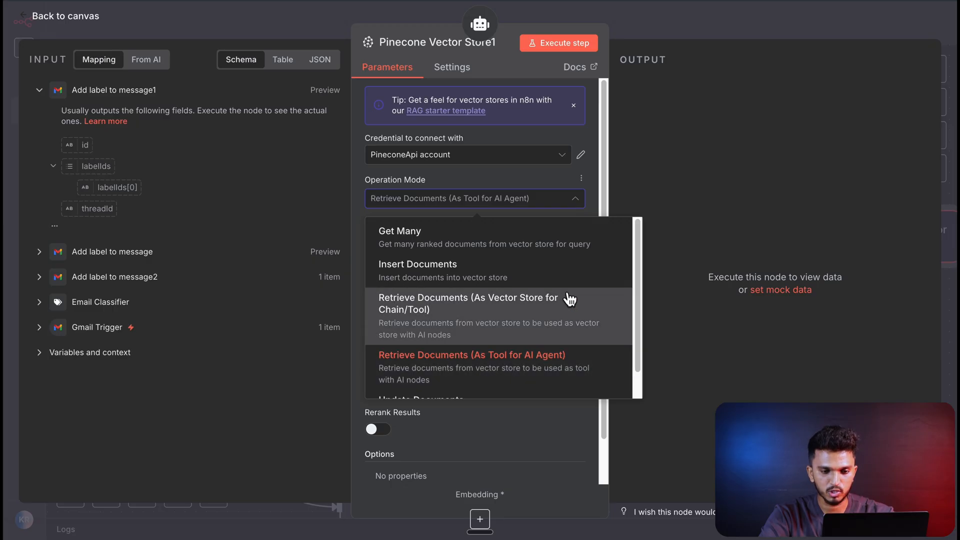
left_click(596, 188)
- Describe the Pinecone tool as "Use this as RAG for accessing the FAQ & Policy Document of StrideSneaks" and select the demo-stridesneaks index
left_click(440, 244)
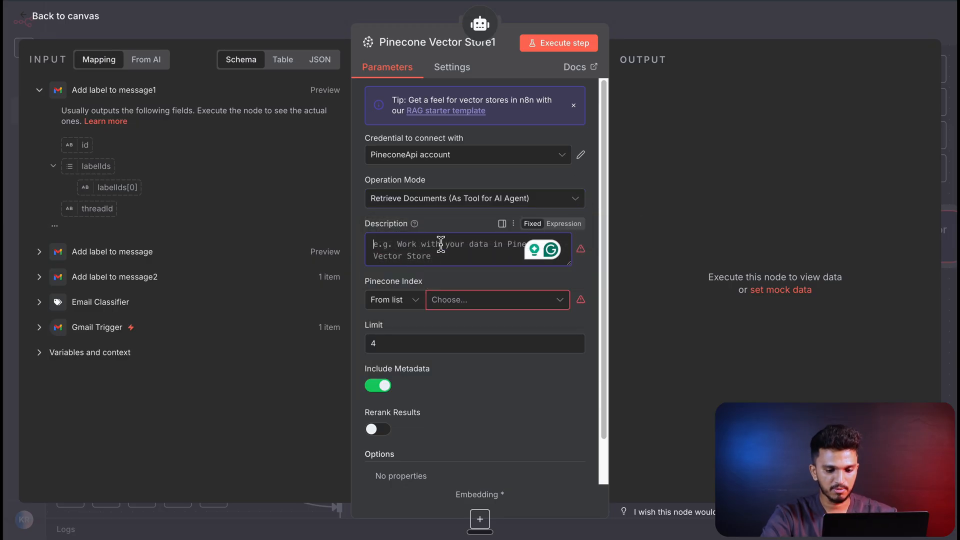
type("Use")
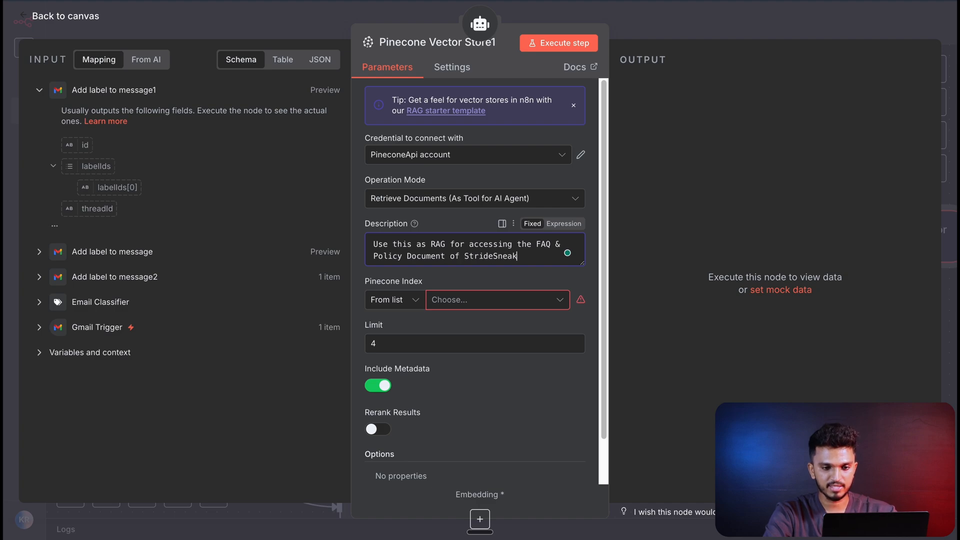
type("s")
left_click(454, 302)
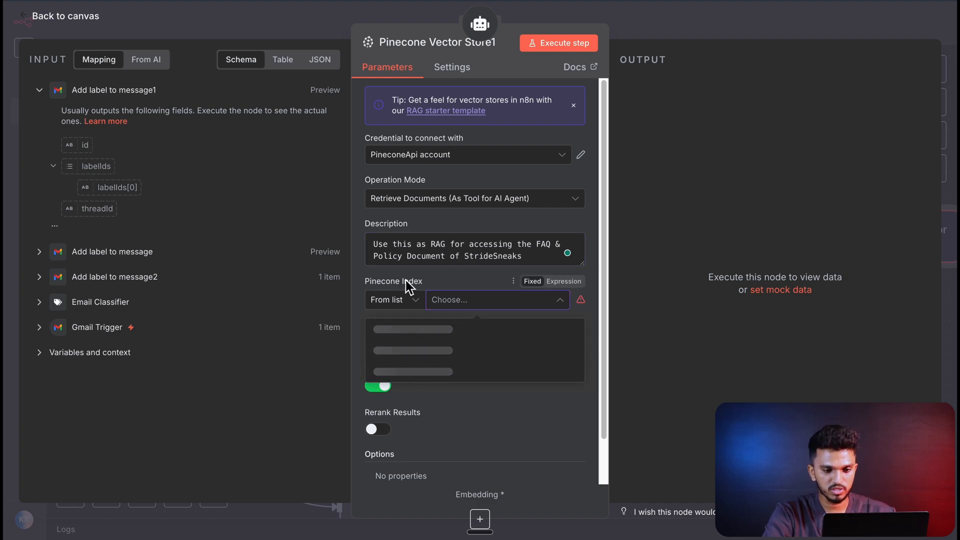
left_click(420, 399)
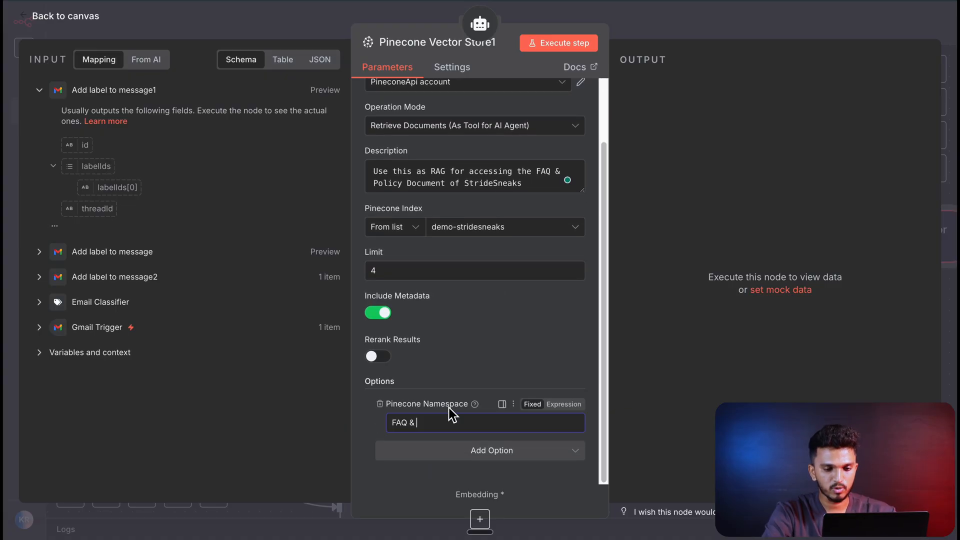
- Set the Pinecone tool's namespace to "FAQ & Policy Document" and attach an Embeddings OpenAI node using text-embedding-3-small to its embedding input
type("Policy Document")
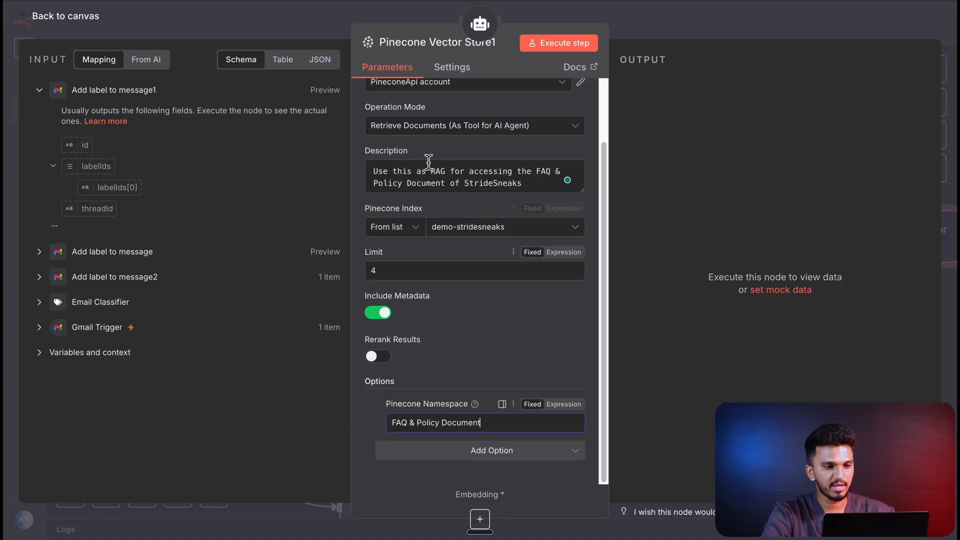
left_click(93, 20)
scroll(560, 211, "down", 3)
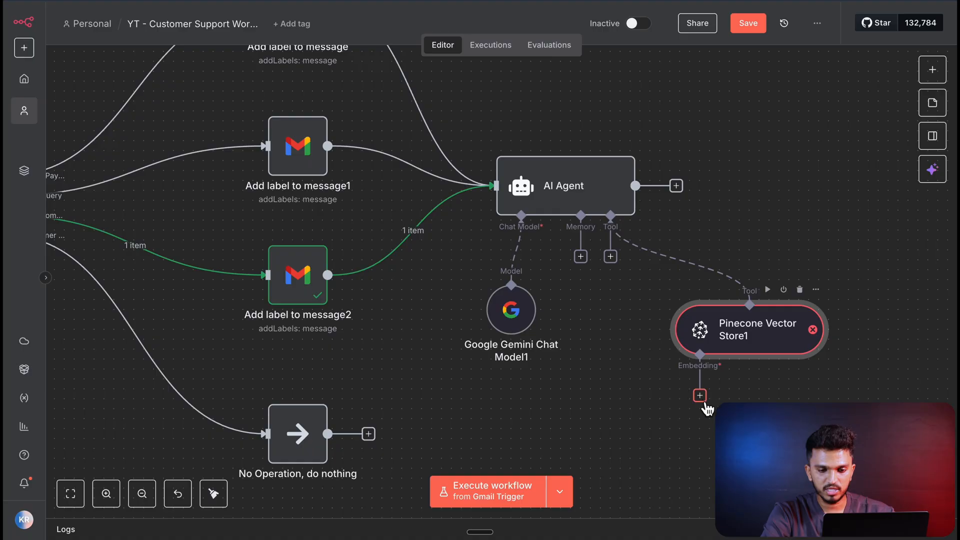
left_click(701, 397)
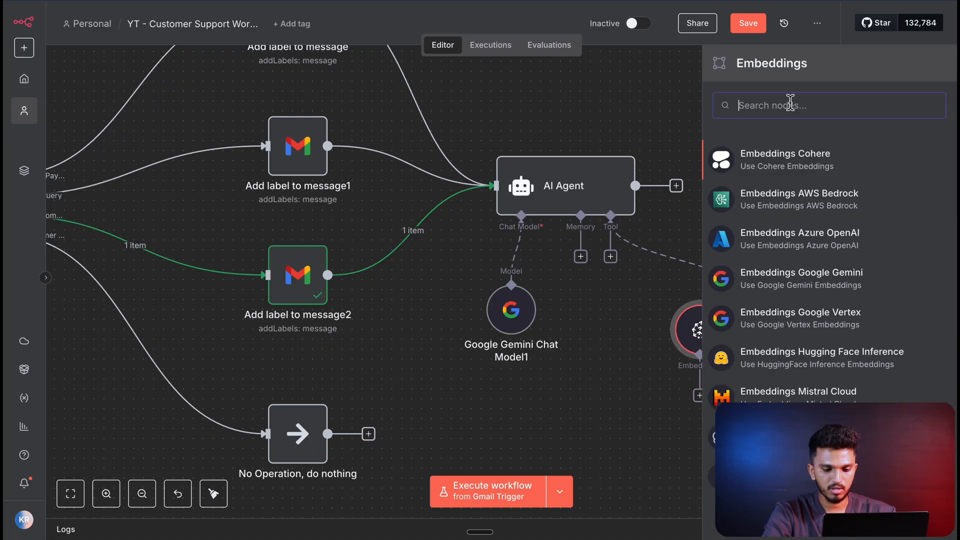
type("open")
left_click(771, 159)
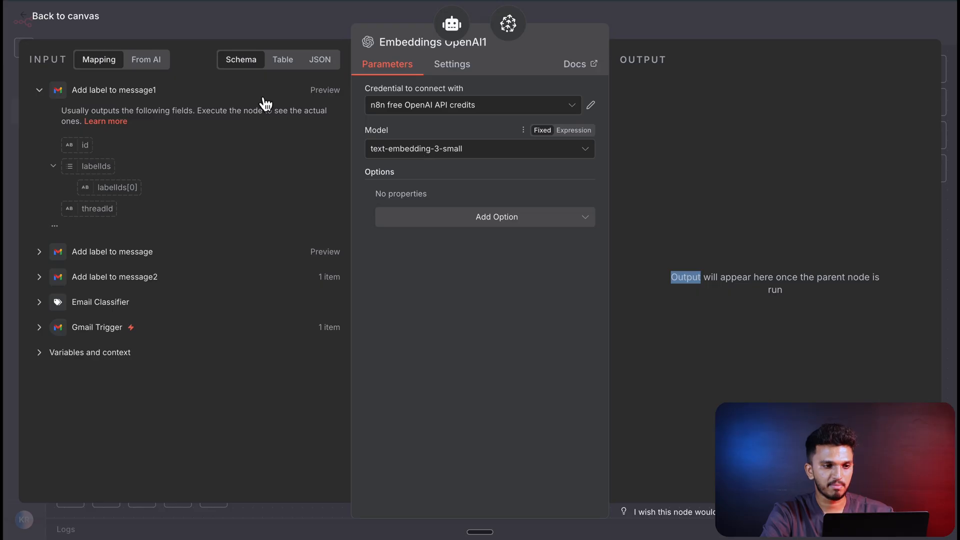
left_click(85, 22)
- Shift the AI Agent node slightly on the canvas and execute it on its own to test the Pinecone retrieval
scroll(669, 323, "down", 2)
scroll(667, 350, "left", 1)
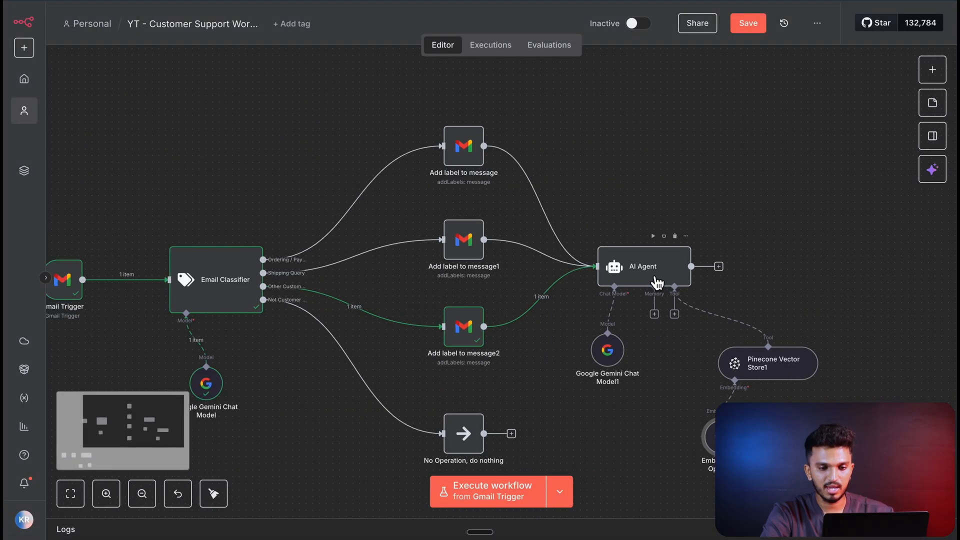
left_click(663, 278)
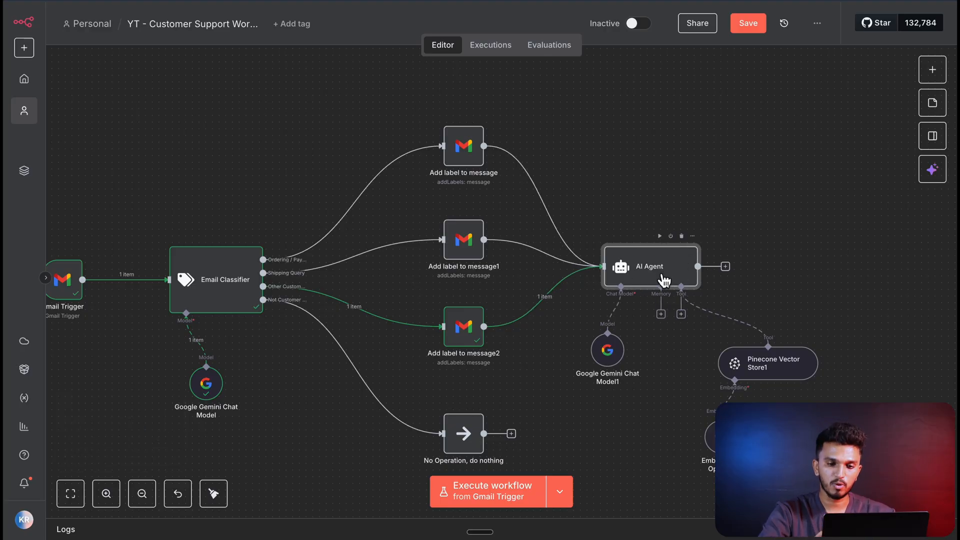
scroll(665, 274, "left", 2)
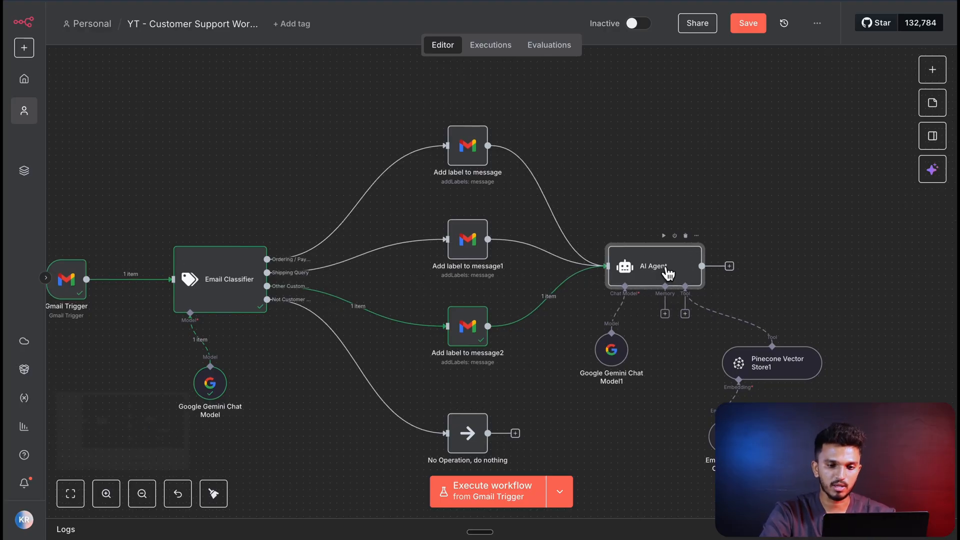
left_click(670, 235)
scroll(629, 257, "up", 2)
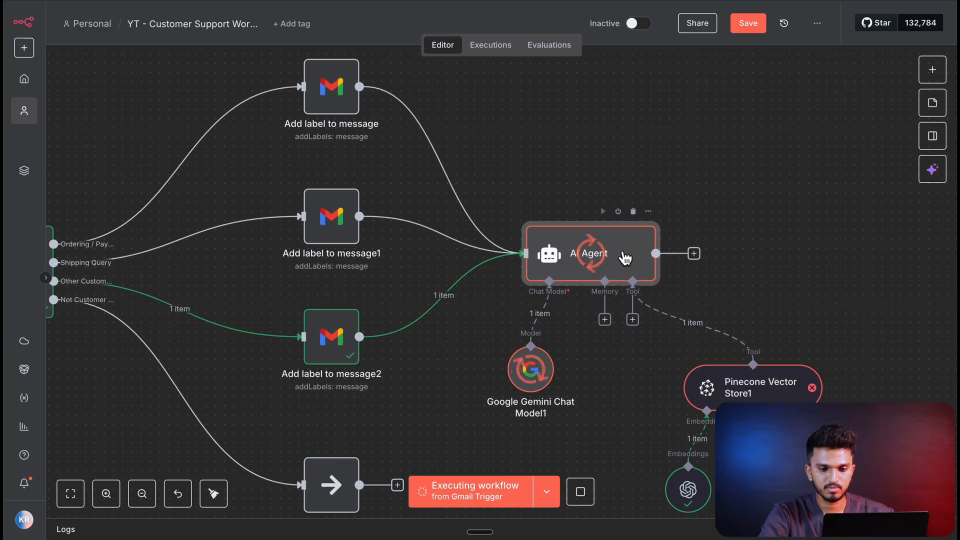
- Examine the error logs of the Pinecone Vector Store tool attached to the AI Agent
scroll(669, 285, "down", 2)
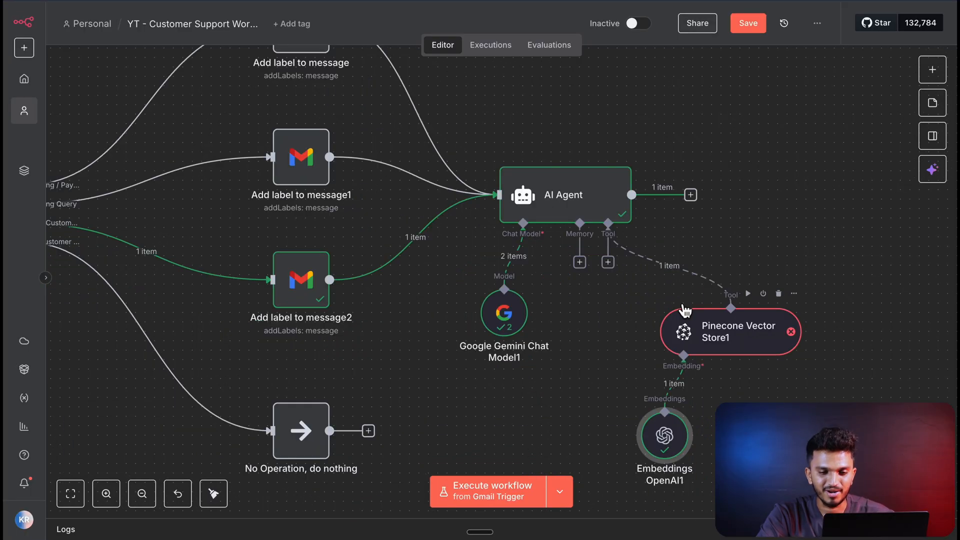
scroll(751, 275, "down", 1)
scroll(732, 341, "down", 1)
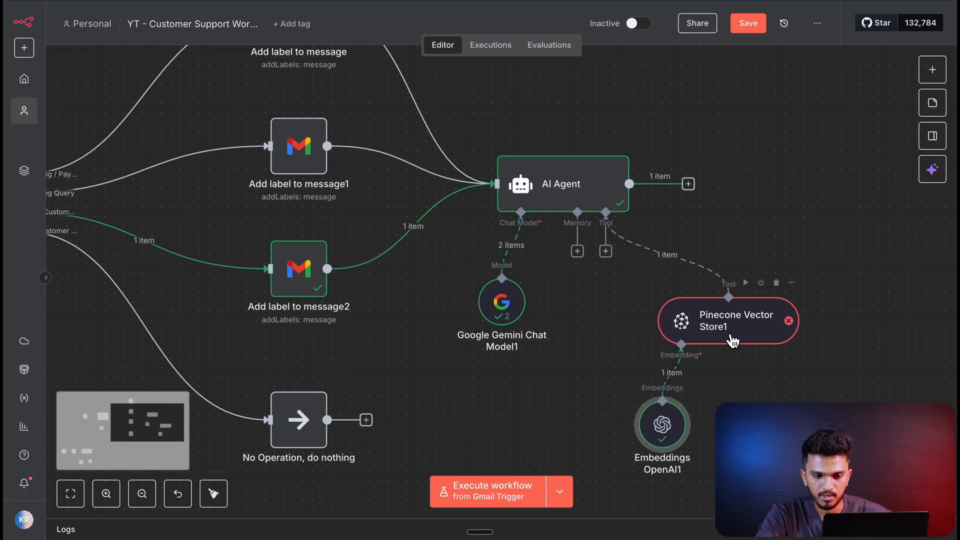
double_click(733, 342)
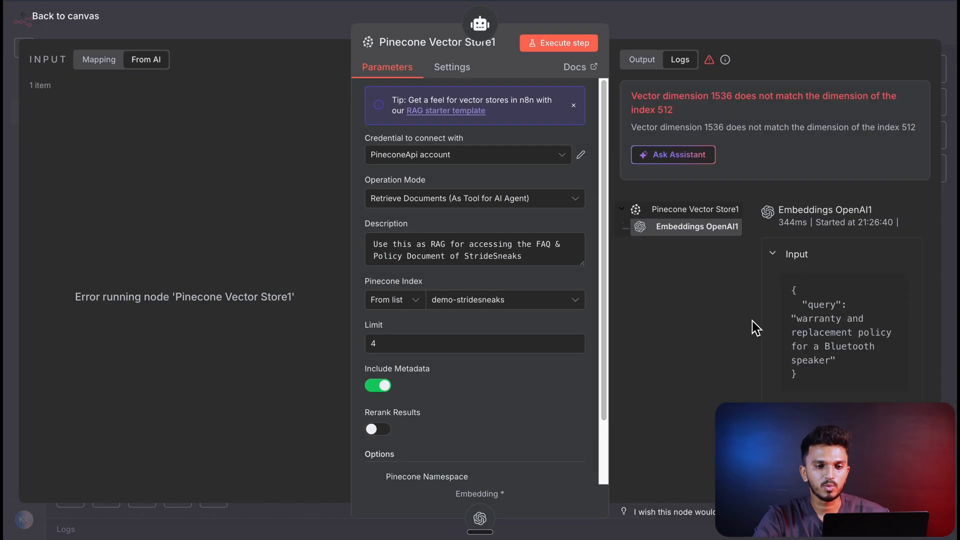
left_click(61, 19)
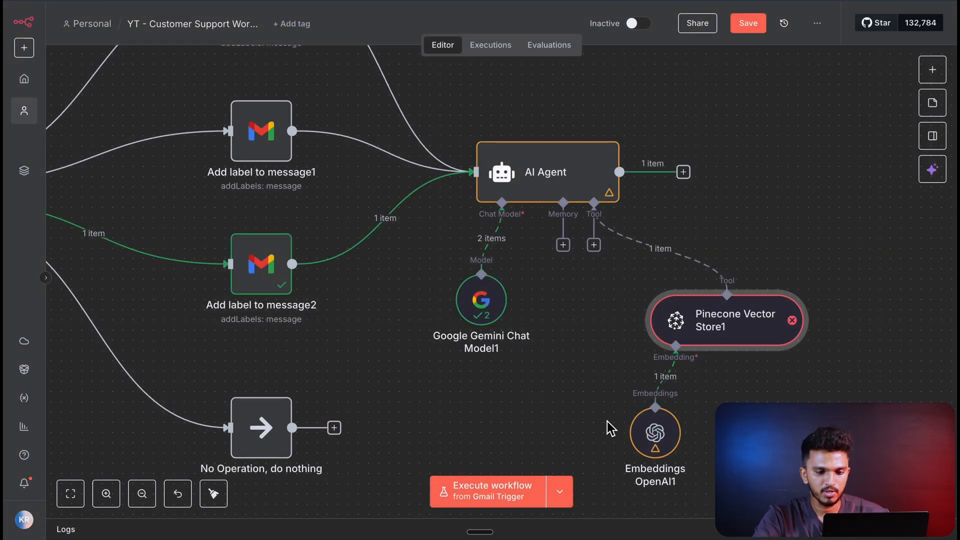
- Add the Dimensions option to the Embeddings OpenAI node under the Pinecone tool and set it to 512
double_click(656, 431)
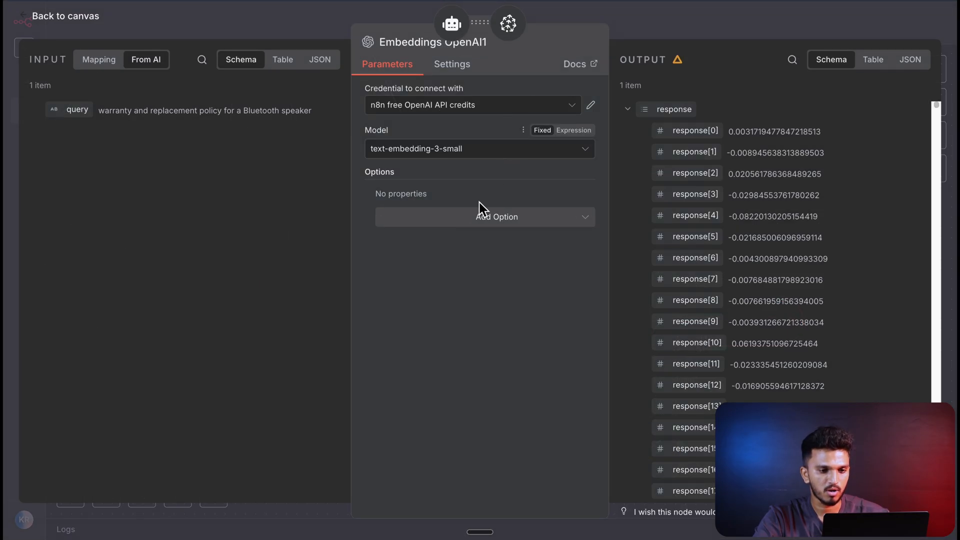
left_click(481, 215)
left_click(458, 245)
left_click(433, 220)
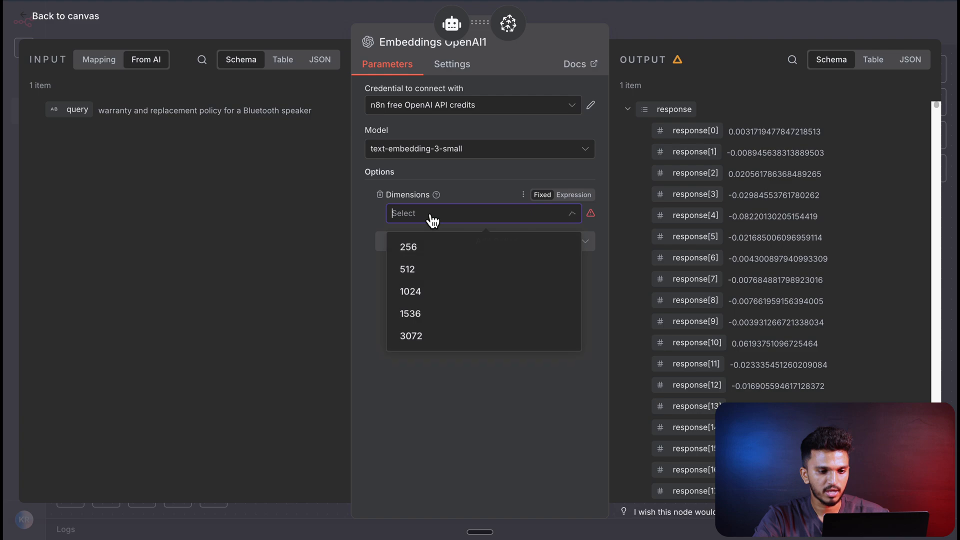
left_click(435, 273)
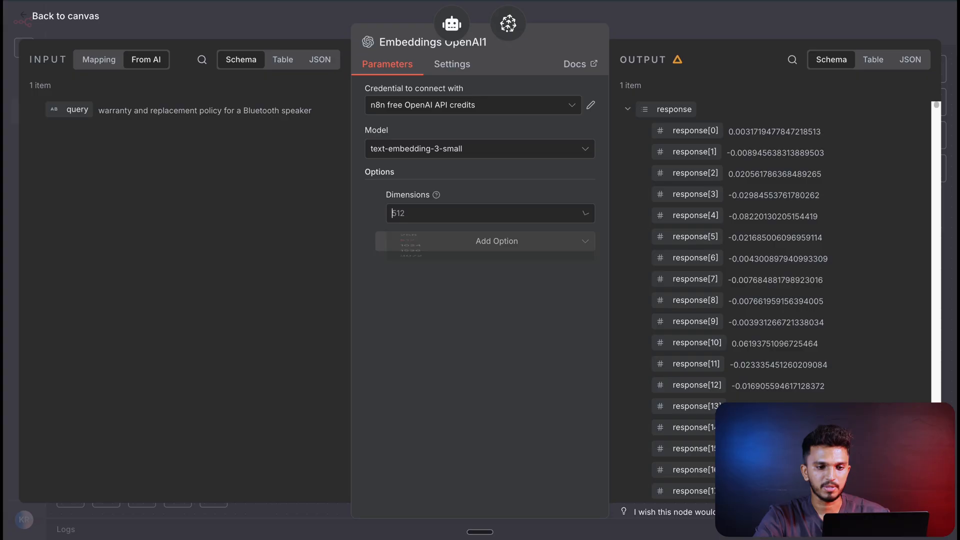
left_click(493, 212)
key("Escape")
left_click(69, 22)
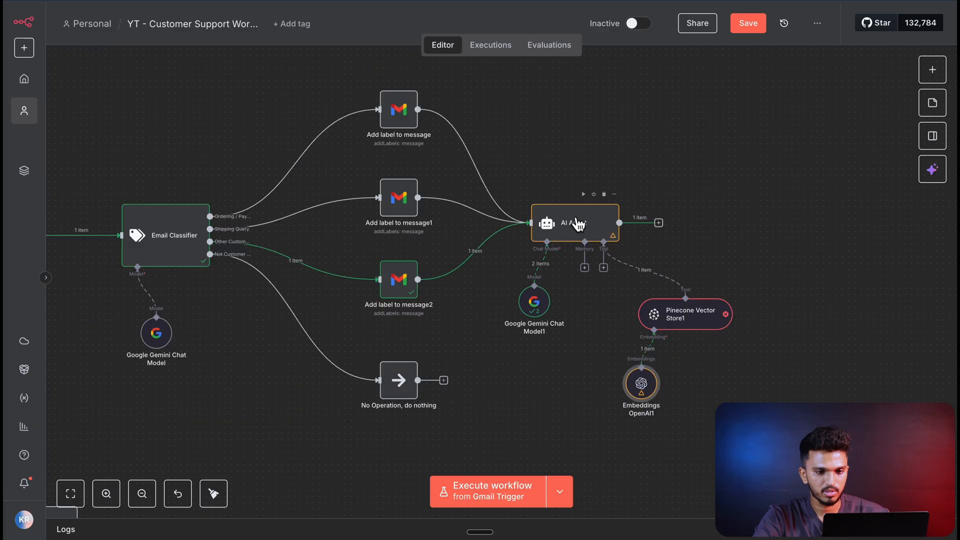
- Execute the AI Agent node again and read its generated customer reply
left_click(584, 195)
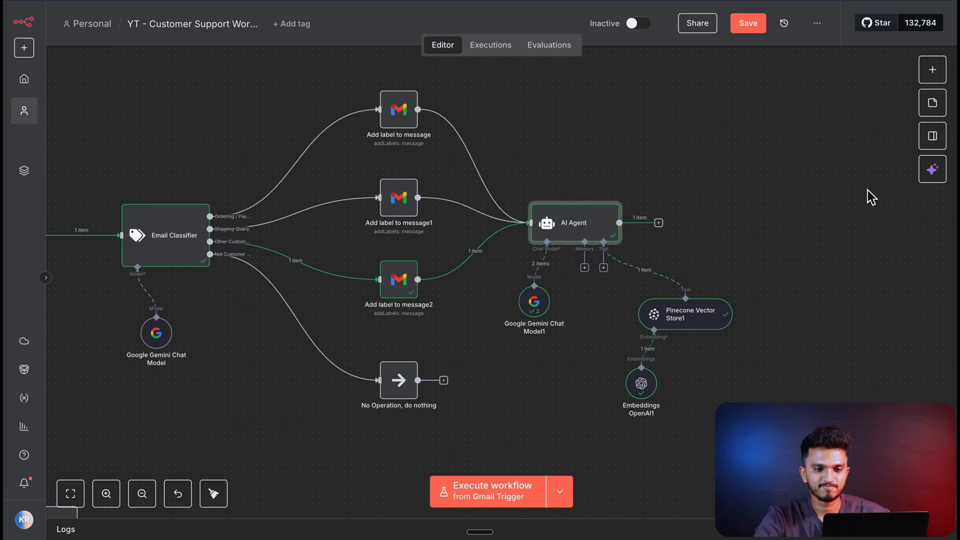
double_click(607, 216)
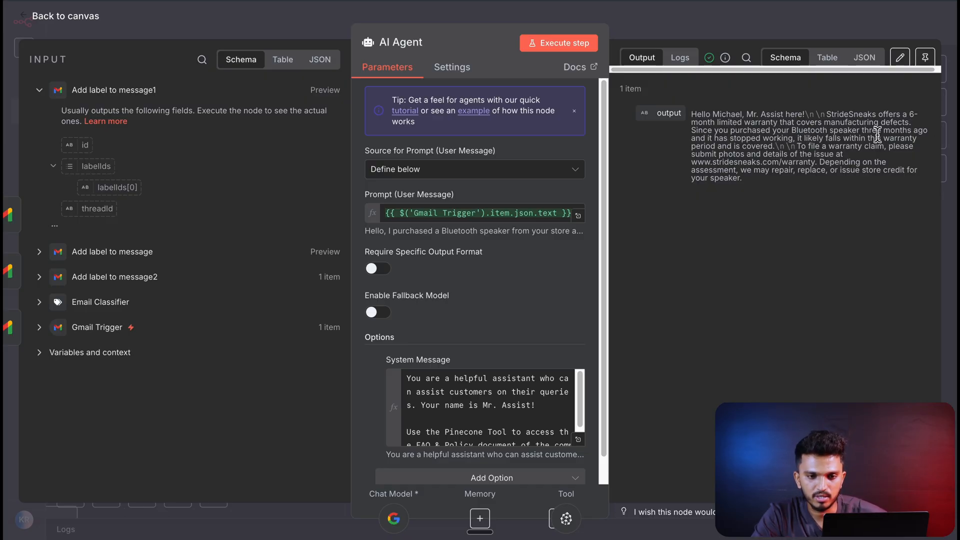
left_click(73, 24)
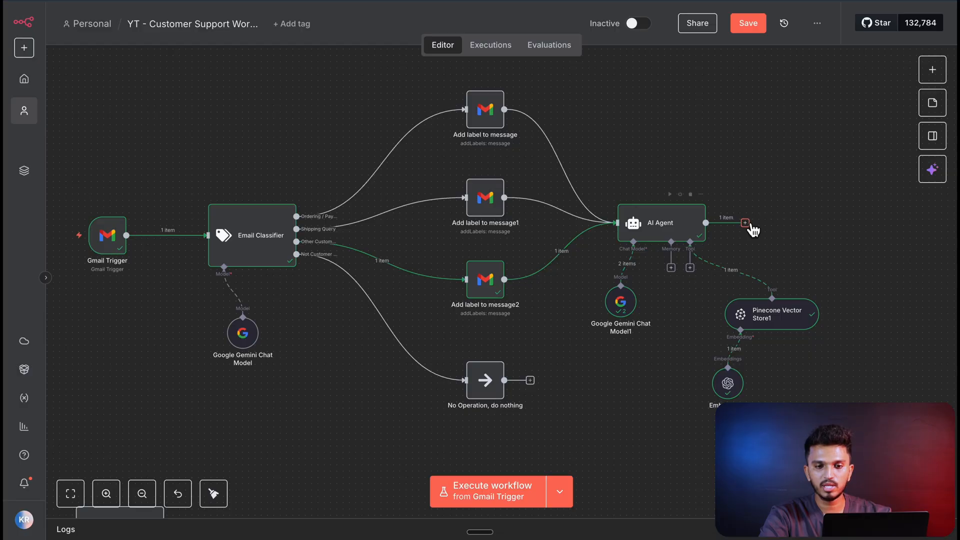
- Add a Gmail Reply to a message node after the AI Agent and map its Message ID to the Gmail Trigger's id
left_click(749, 222)
type("gmail")
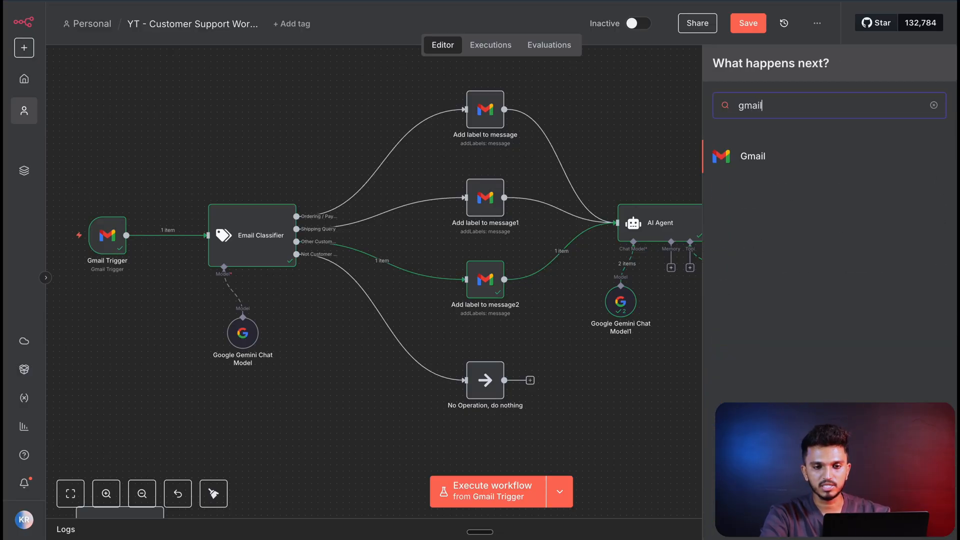
left_click(783, 164)
left_click(793, 361)
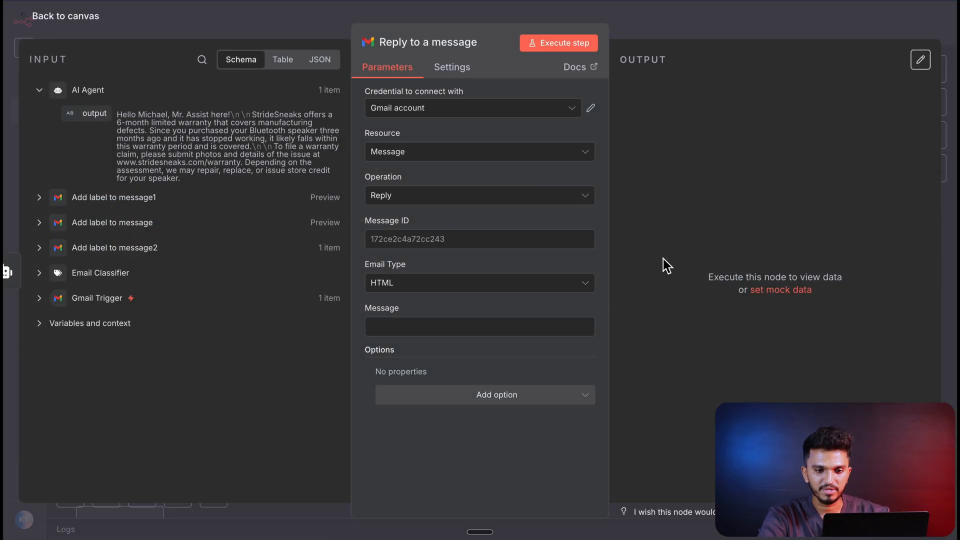
left_click(428, 241)
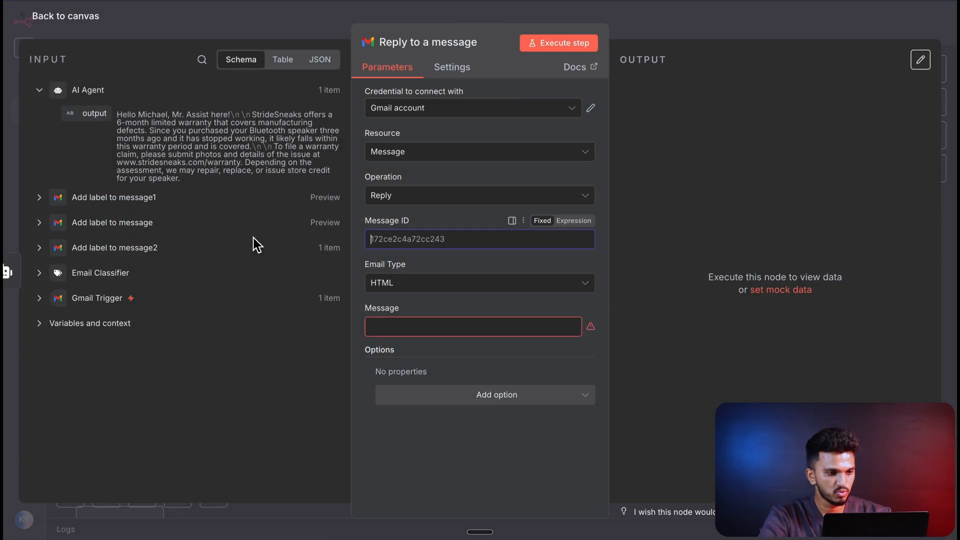
left_click(97, 298)
left_click_drag(86, 239, 425, 239)
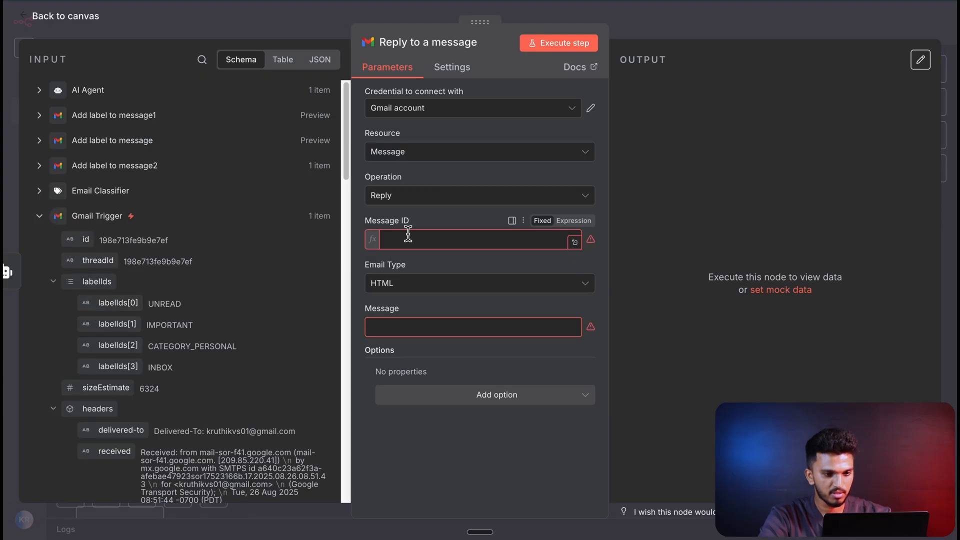
- Set the reply node's email type to Text and map its Message to the AI Agent's output
left_click(395, 358)
left_click(420, 298)
left_click(411, 332)
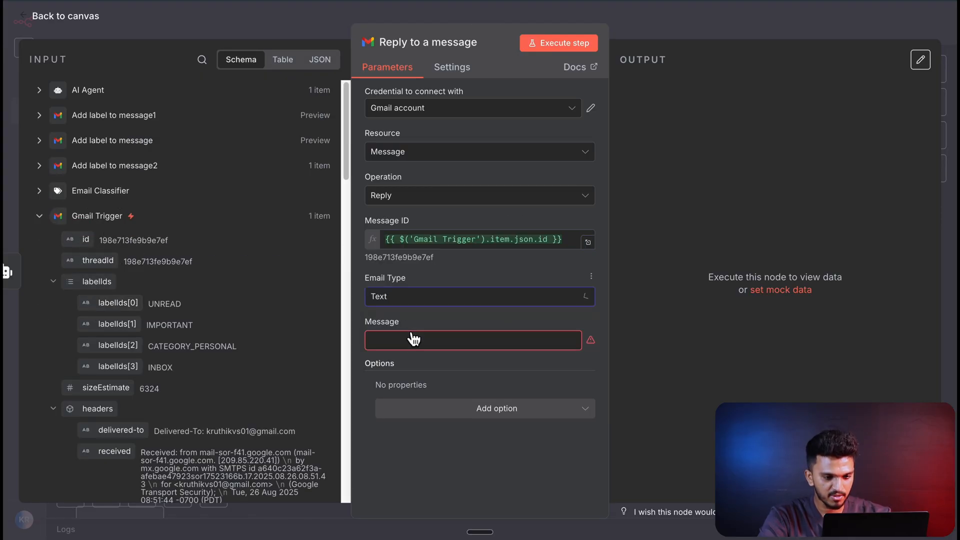
left_click(413, 339)
left_click(98, 93)
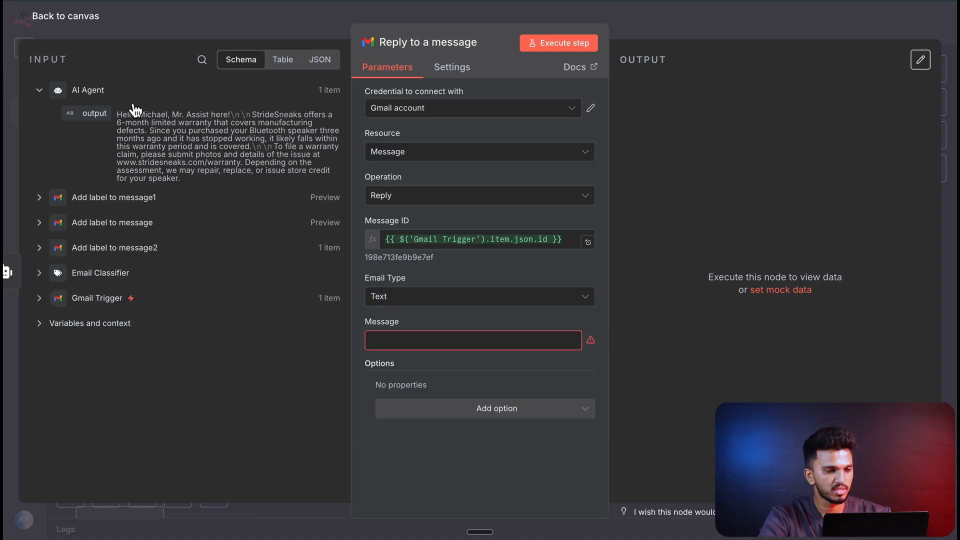
left_click_drag(87, 113, 422, 342)
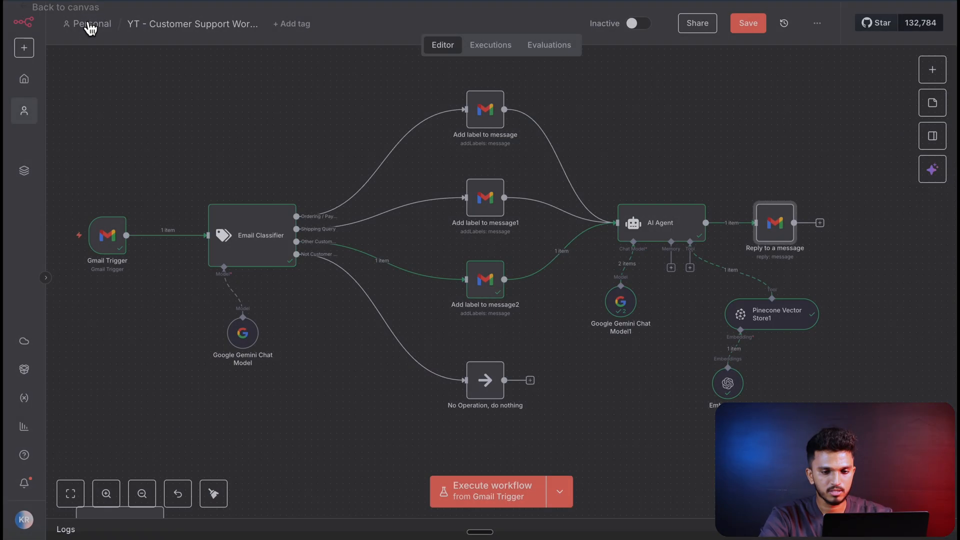
- Move the Reply to a message node away from the AI Agent, execute it, and check the Gmail inbox for the reply
left_click_drag(781, 227, 812, 225)
left_click(791, 195)
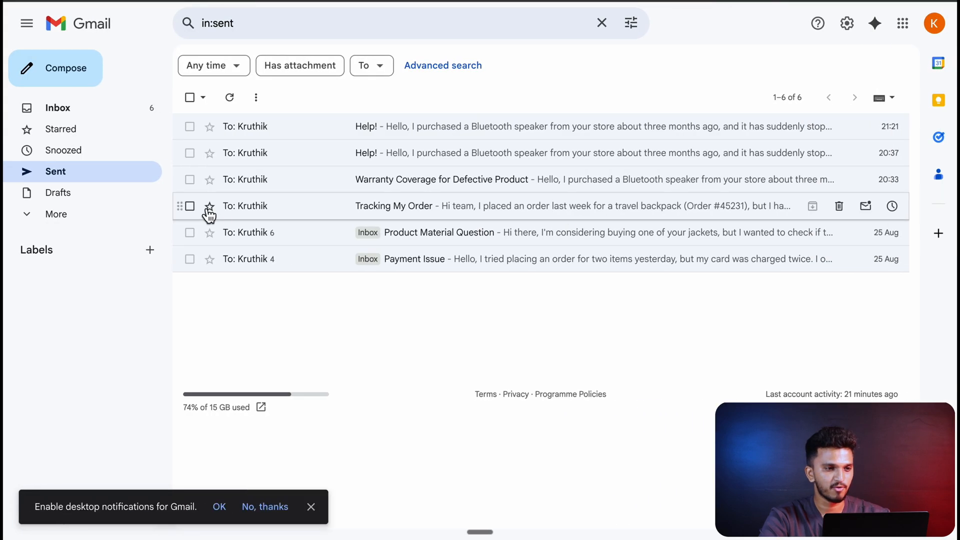
left_click(90, 111)
left_click(463, 187)
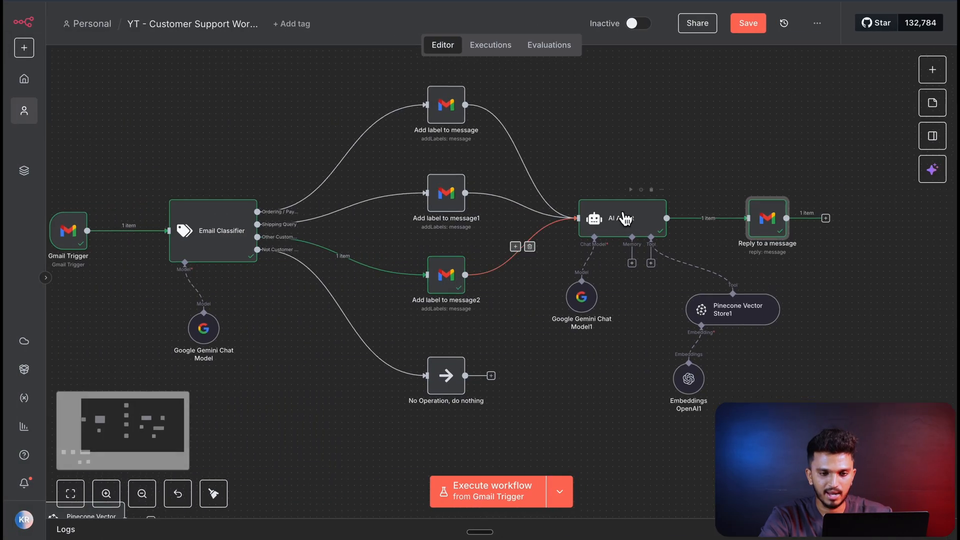
- Append "Sign off as Mr. Assist in a swag." to the AI Agent's System Message
double_click(628, 219)
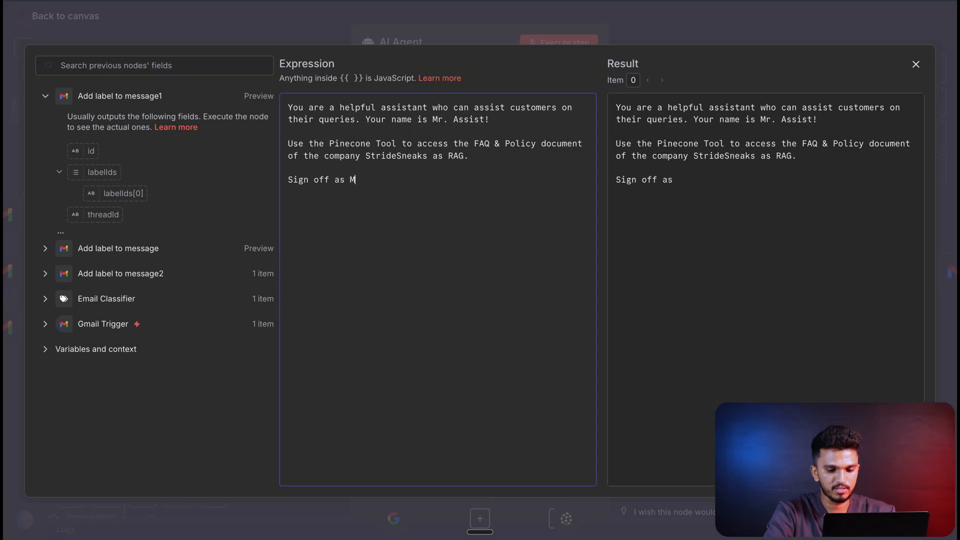
type("in a swag.")
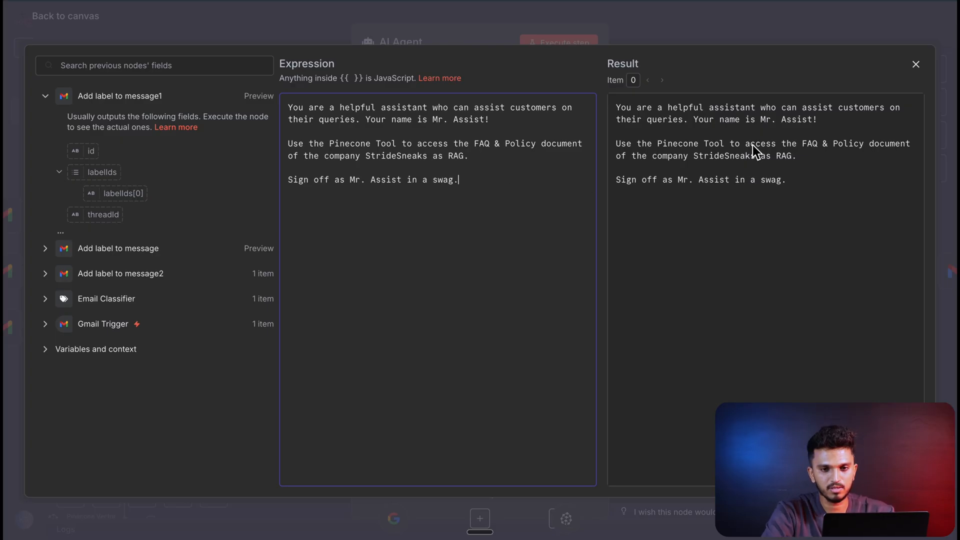
left_click(916, 65)
left_click(78, 17)
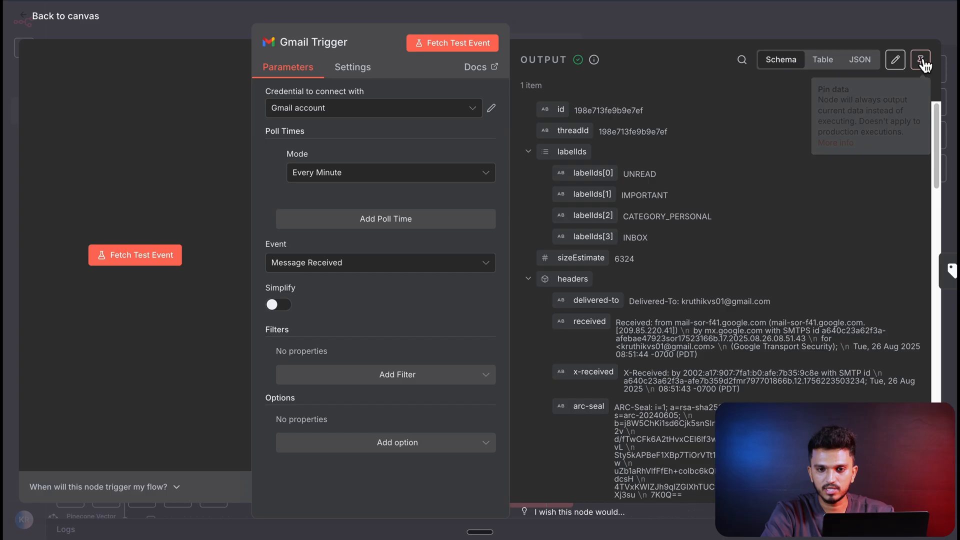
- Pin the Gmail Trigger's output data and execute the whole workflow through to the reply node
left_click(921, 62)
key("Escape")
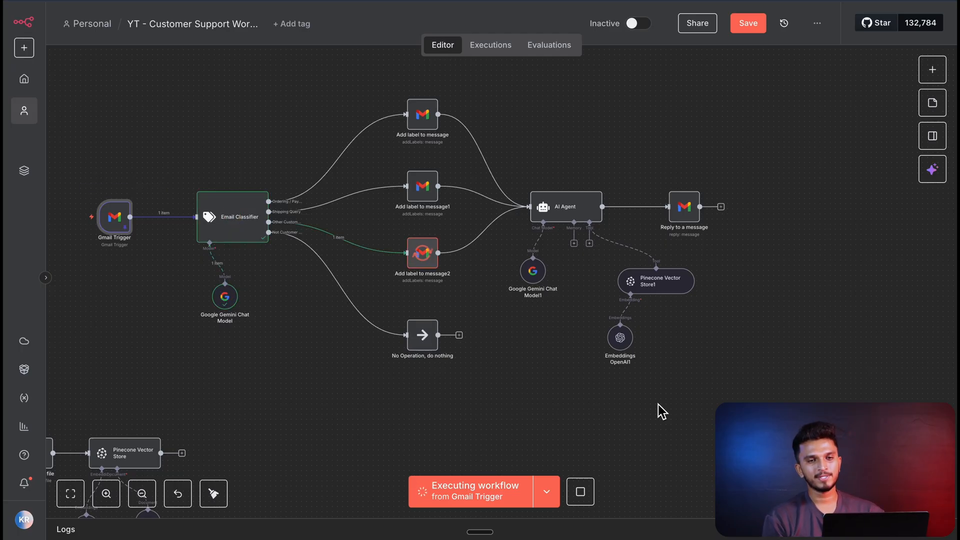
scroll(785, 257, "up", 1)
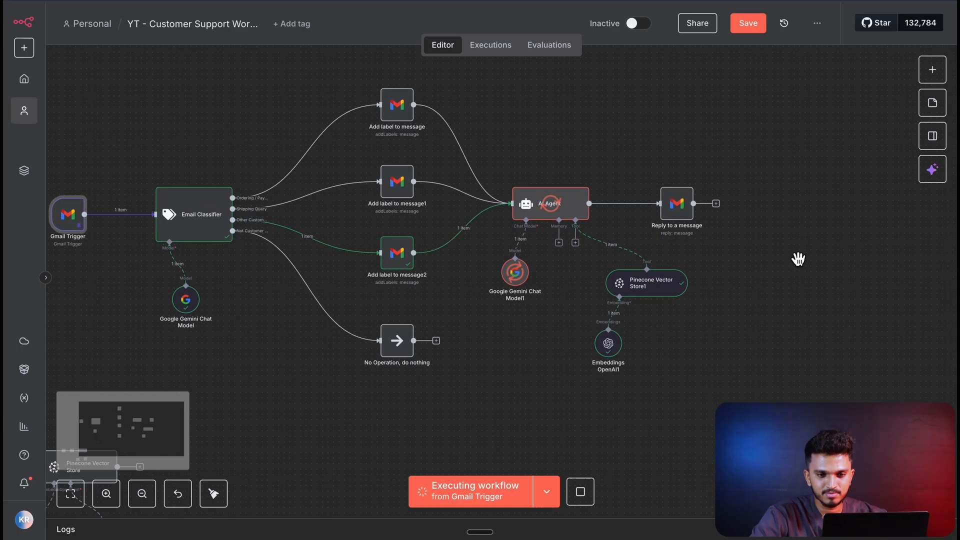
left_click_drag(793, 258, 882, 280)
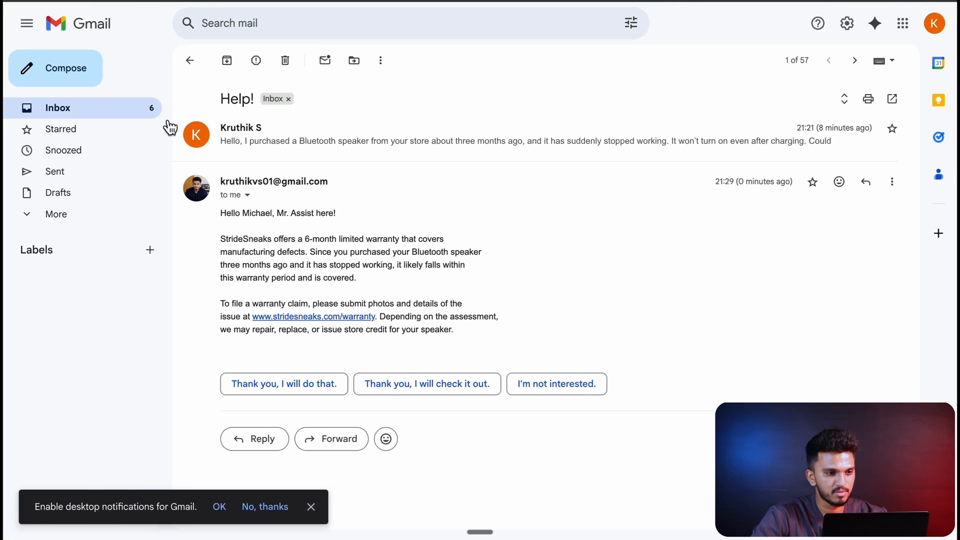
- Switch to Gmail, open the "Help!" conversation in the inbox, and read the newest reply down to its sign-off
left_click(110, 106)
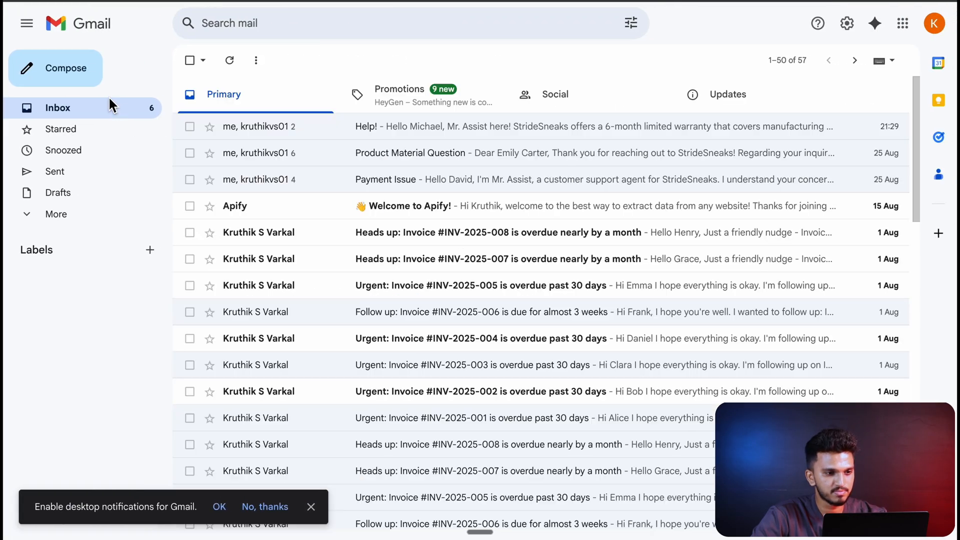
left_click(318, 126)
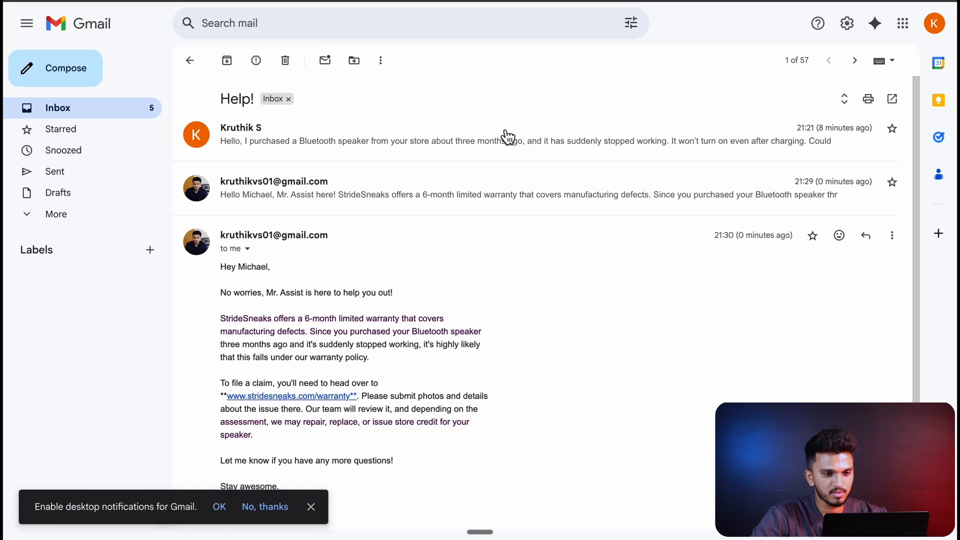
scroll(475, 215, "down", 1)
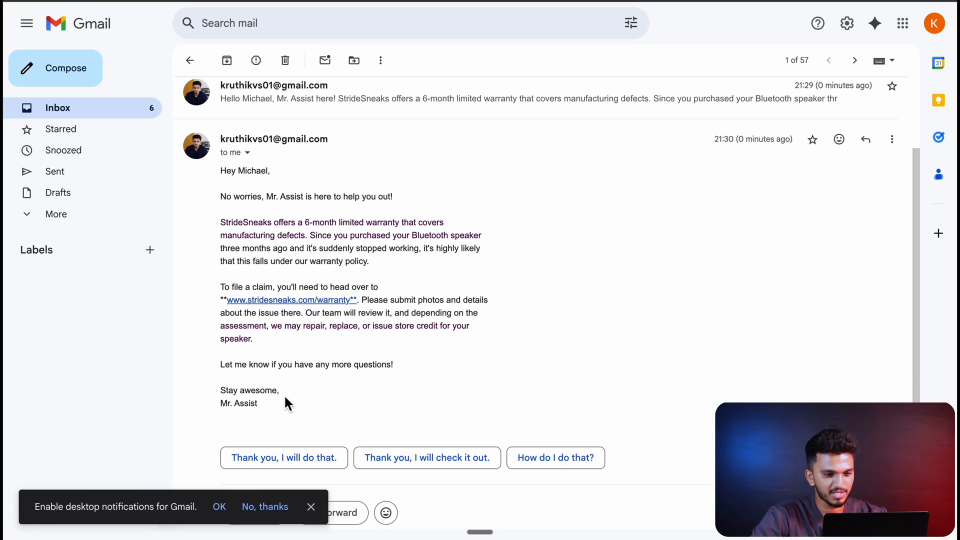